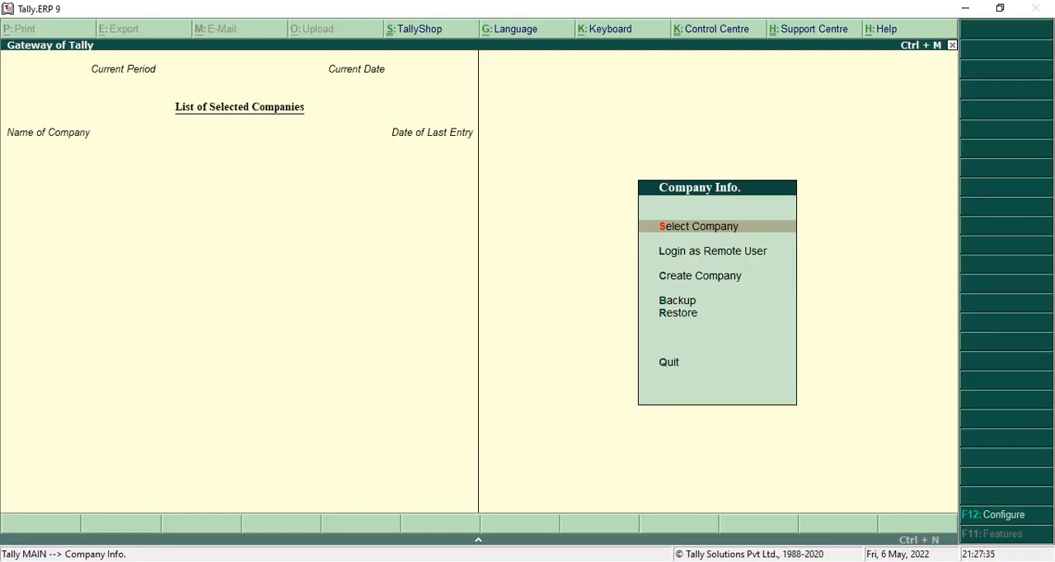
# Switch to the Tally Practicals PDF in the browser and review the Raja Furniture Mart transactions for April 2000 and the required reports.
pyautogui.hotkey('alt', 'Tab')
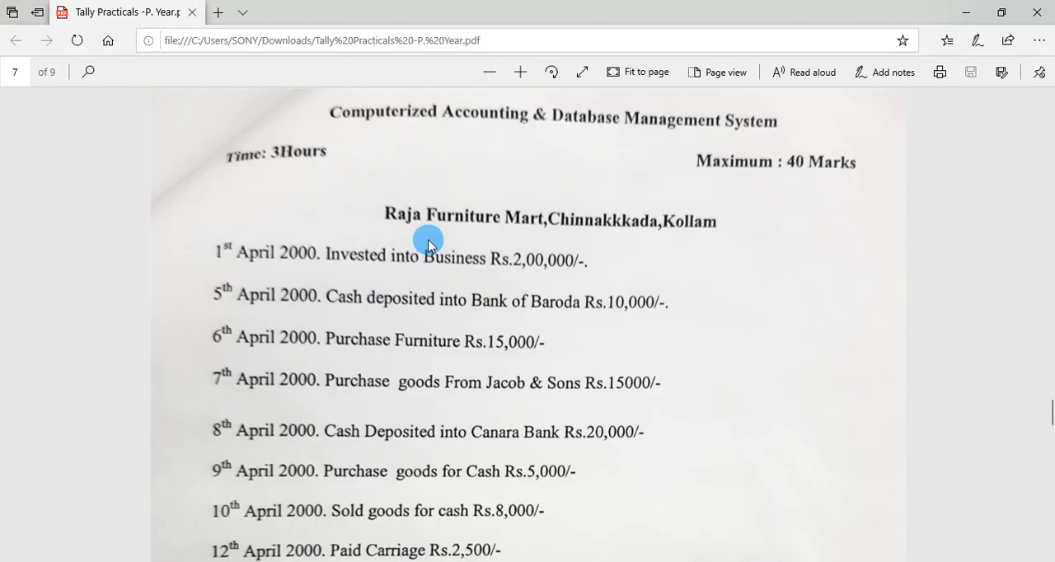
pyautogui.scroll(-1, 569, 272)
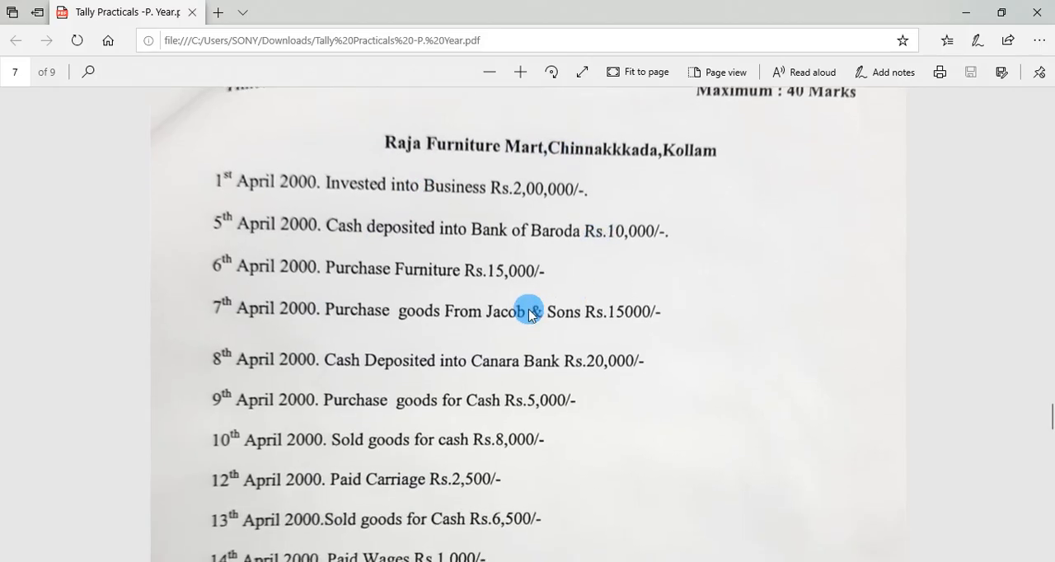
pyautogui.scroll(-4, 300, 216)
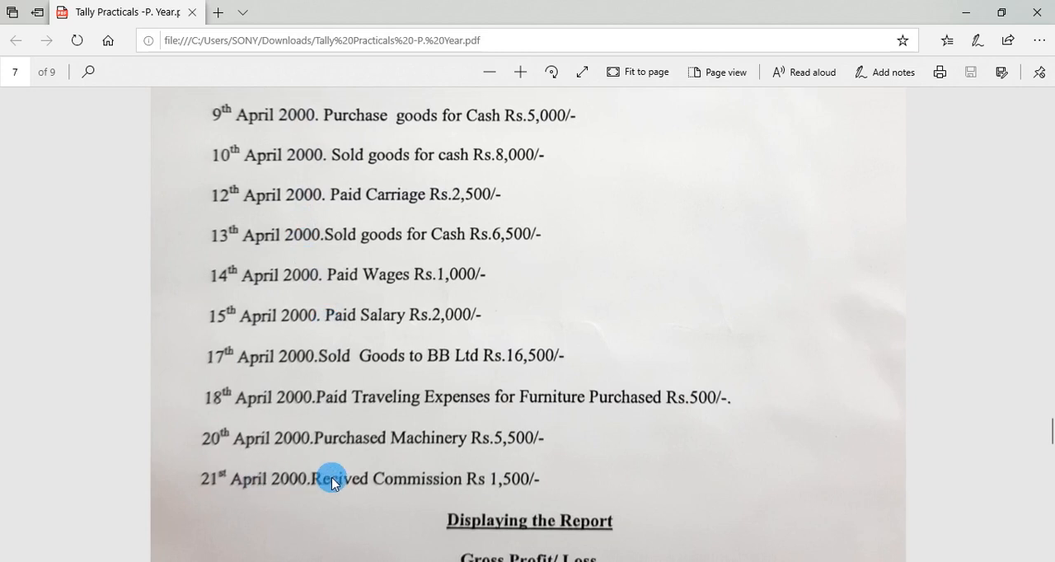
pyautogui.scroll(4, 332, 477)
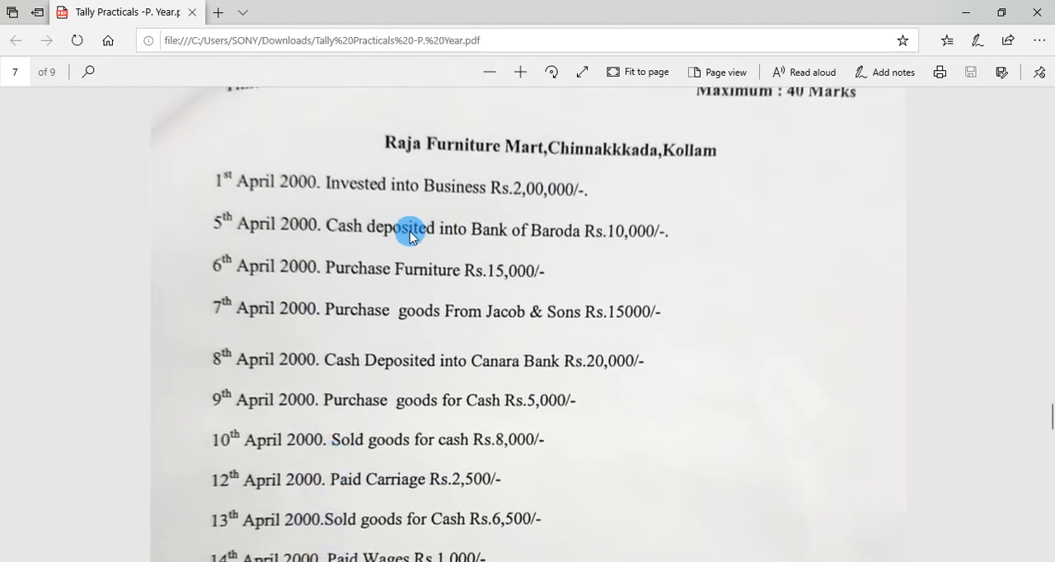
pyautogui.scroll(-4, 494, 231)
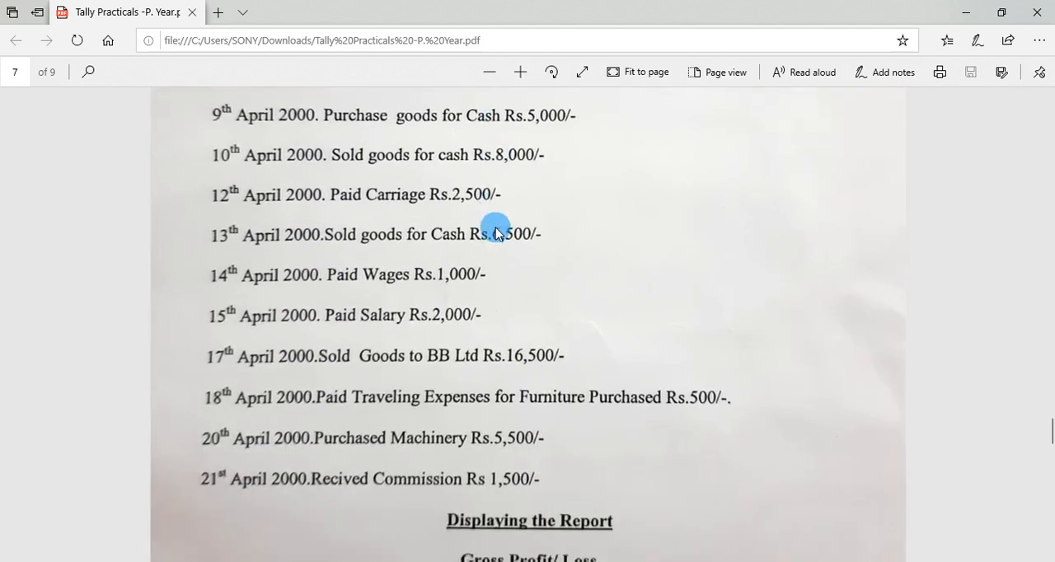
pyautogui.scroll(-2, 497, 233)
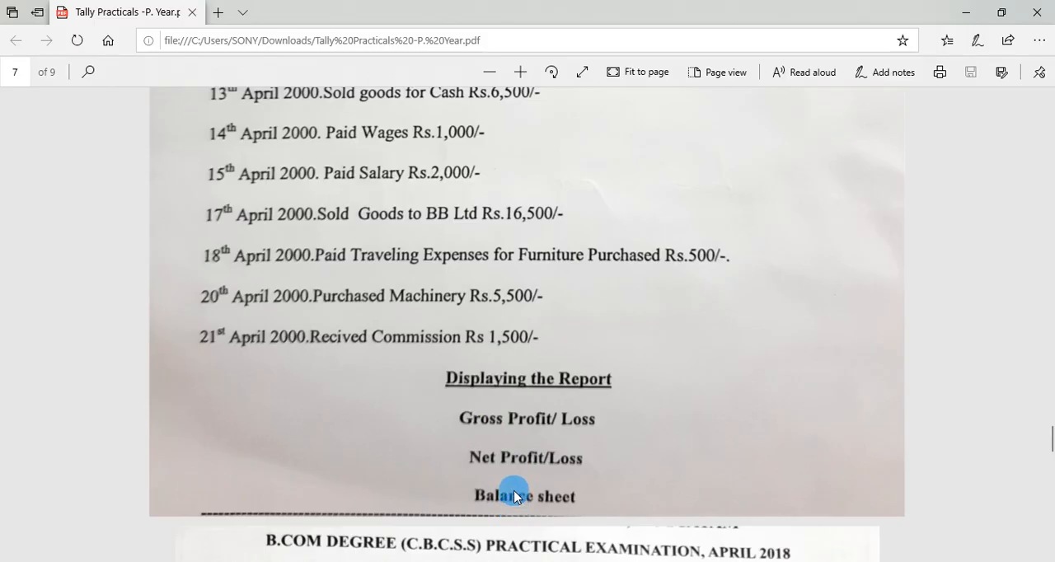
pyautogui.scroll(1, 510, 474)
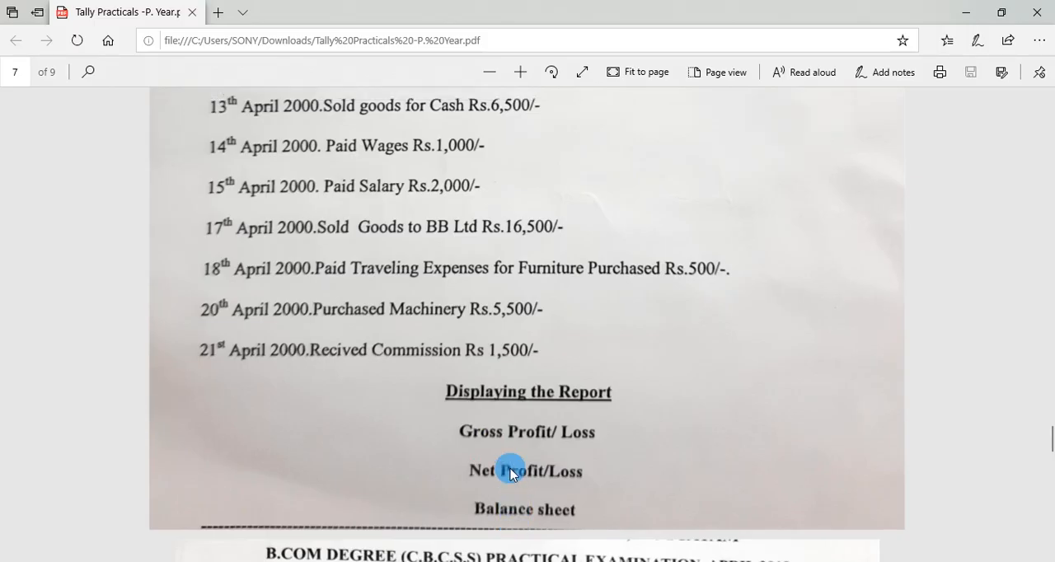
pyautogui.scroll(1, 510, 473)
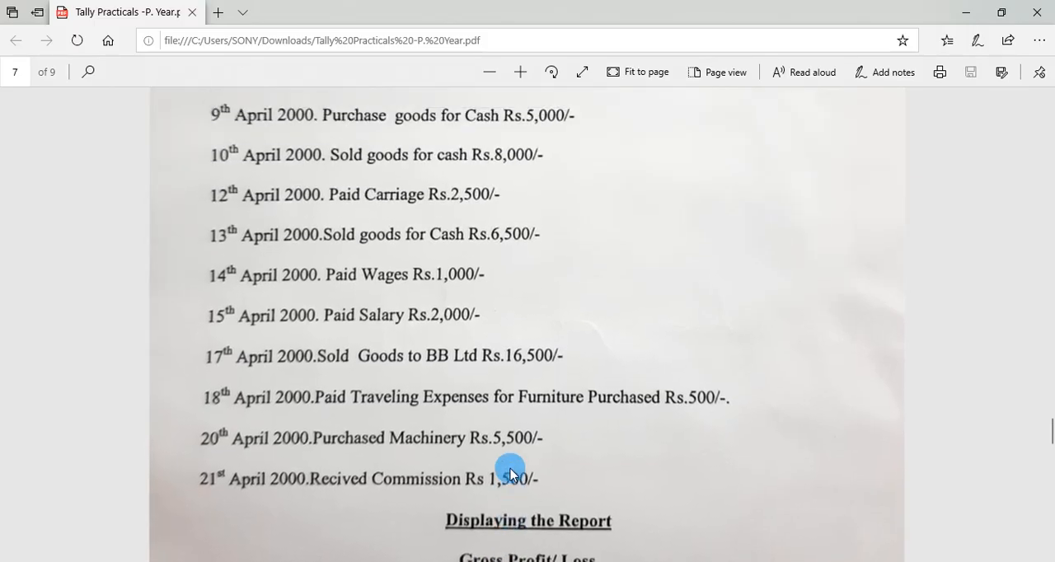
pyautogui.scroll(1, 614, 379)
pyautogui.scroll(4, 614, 378)
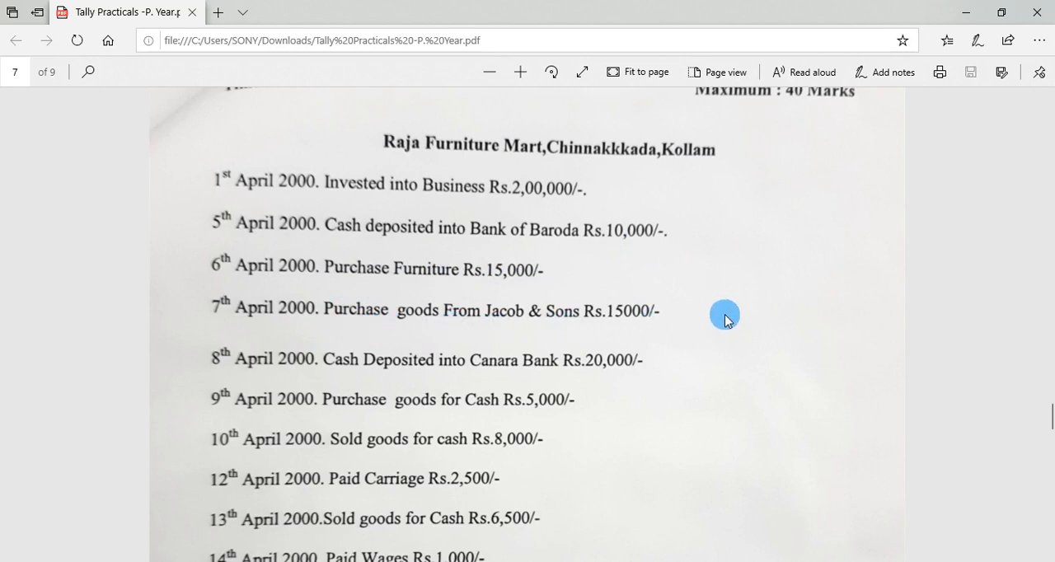
pyautogui.scroll(-2, 726, 320)
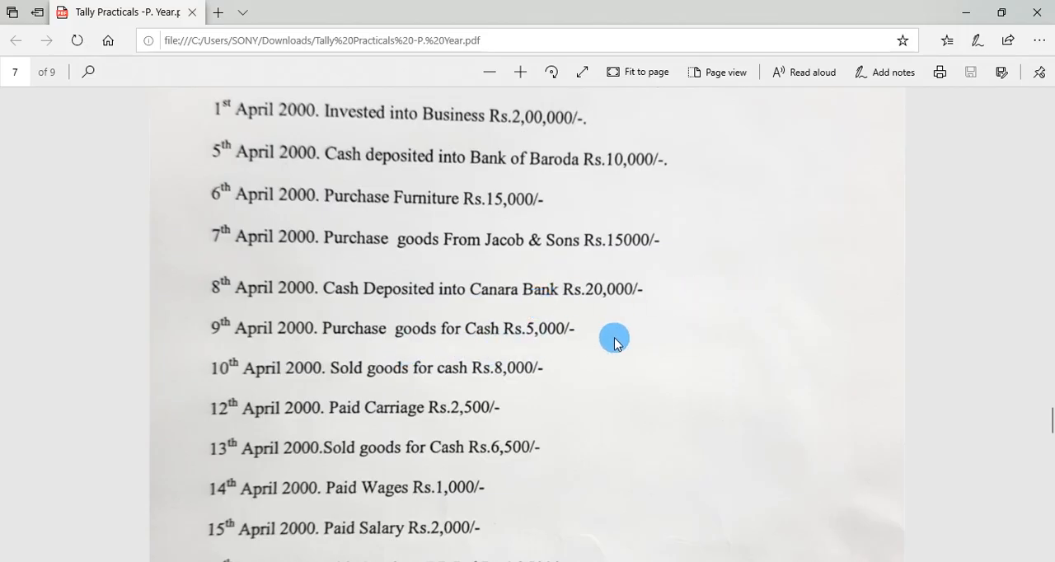
pyautogui.scroll(-1, 614, 341)
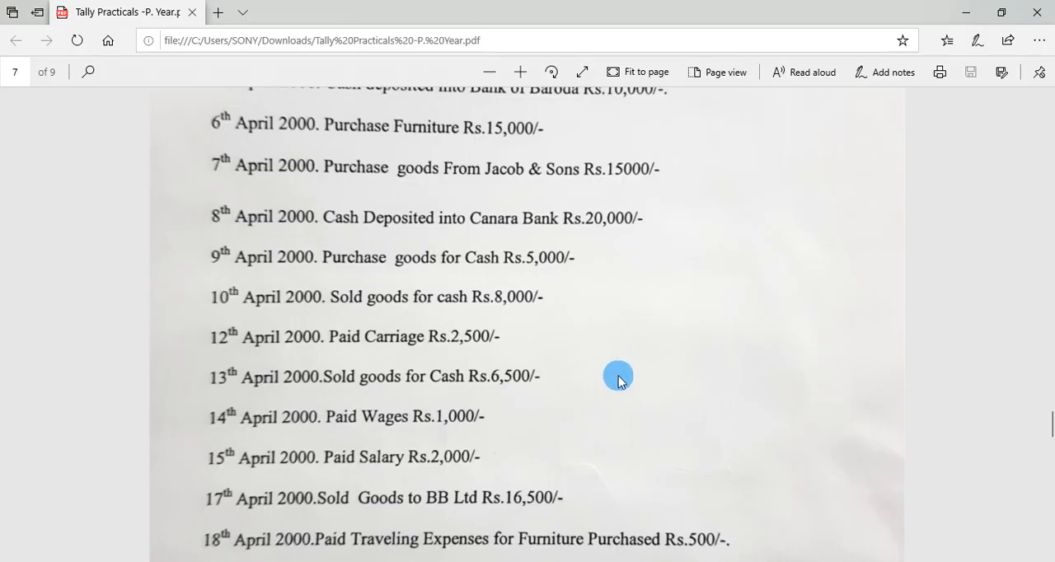
pyautogui.scroll(-1, 511, 409)
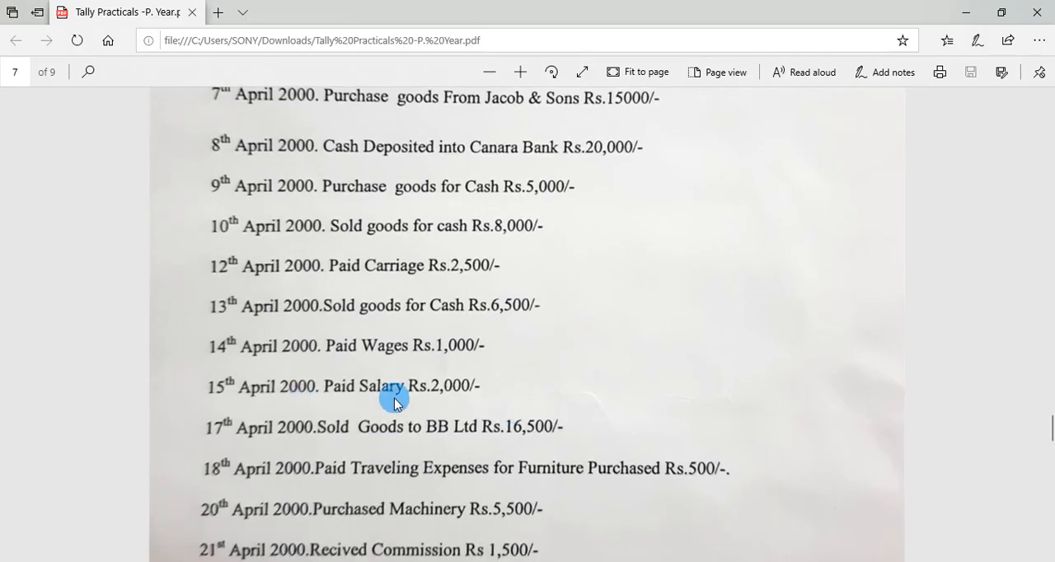
pyautogui.scroll(-1, 470, 407)
pyautogui.scroll(2, 470, 407)
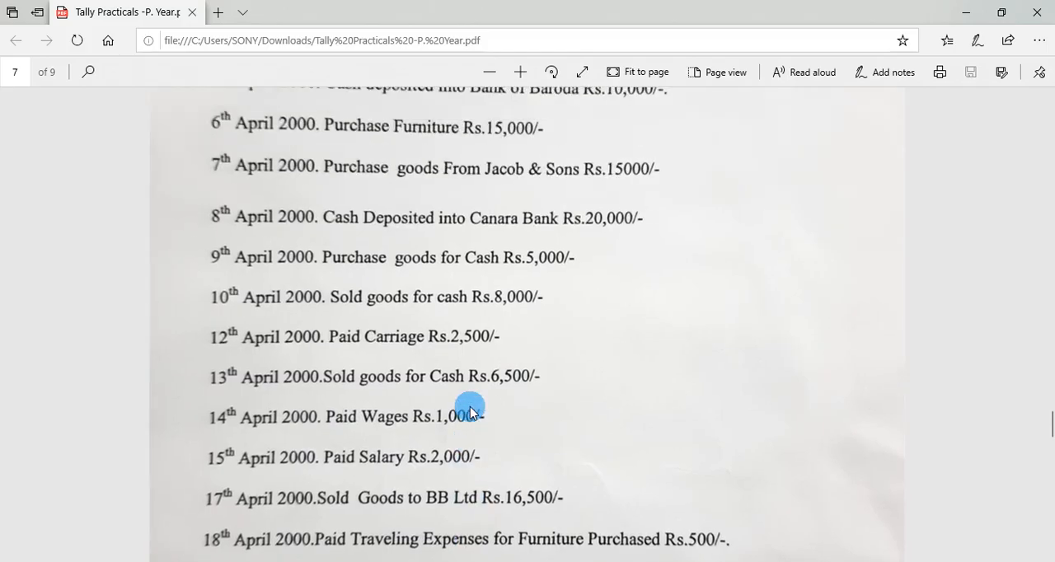
pyautogui.scroll(2, 470, 407)
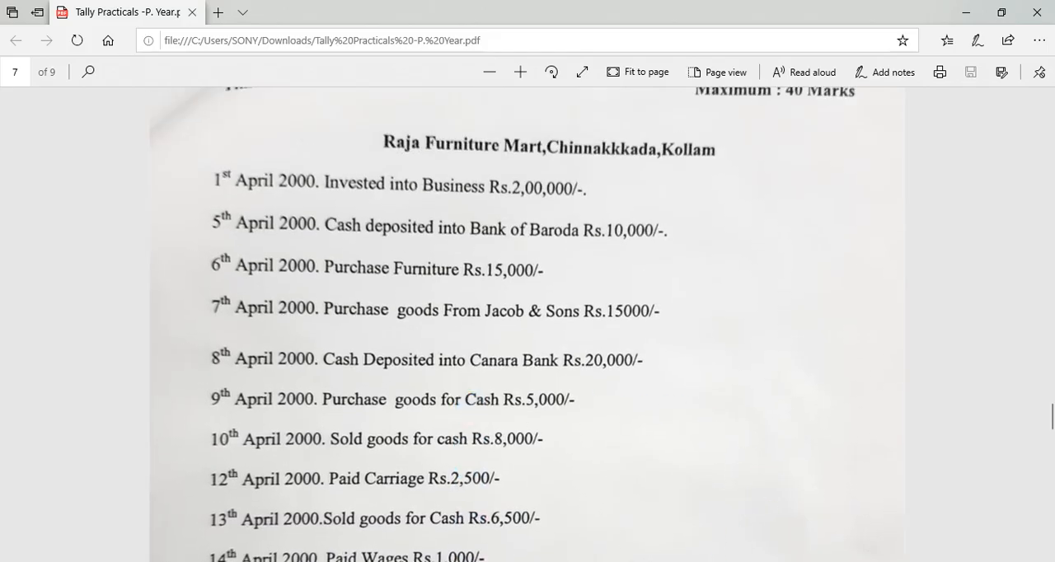
# Switch back to Tally.ERP 9 and start a new company named Raja Furniure Mart.
pyautogui.hotkey('alt', 'Tab')
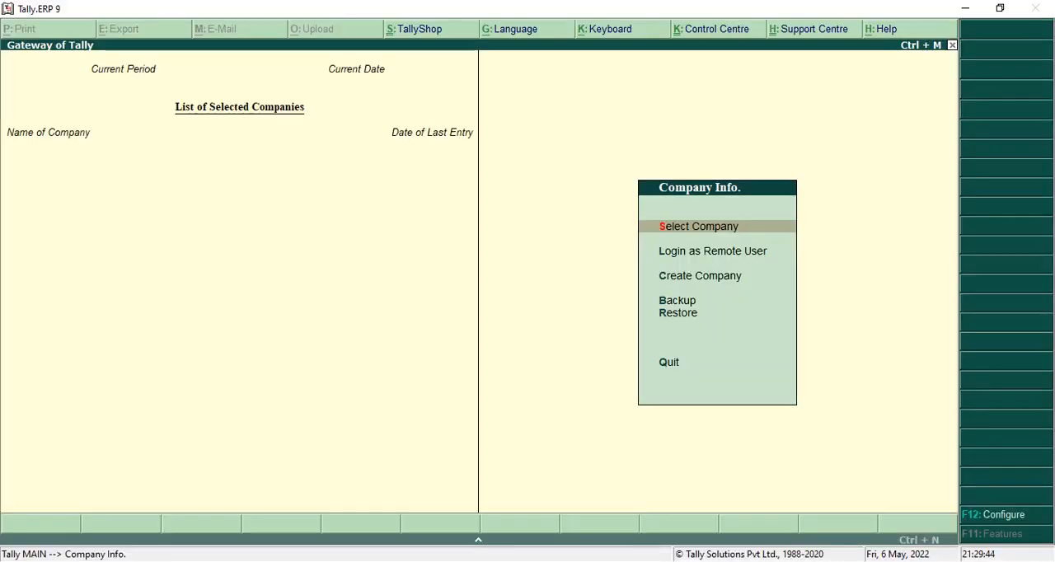
pyautogui.press('Down')
pyautogui.press('Down')
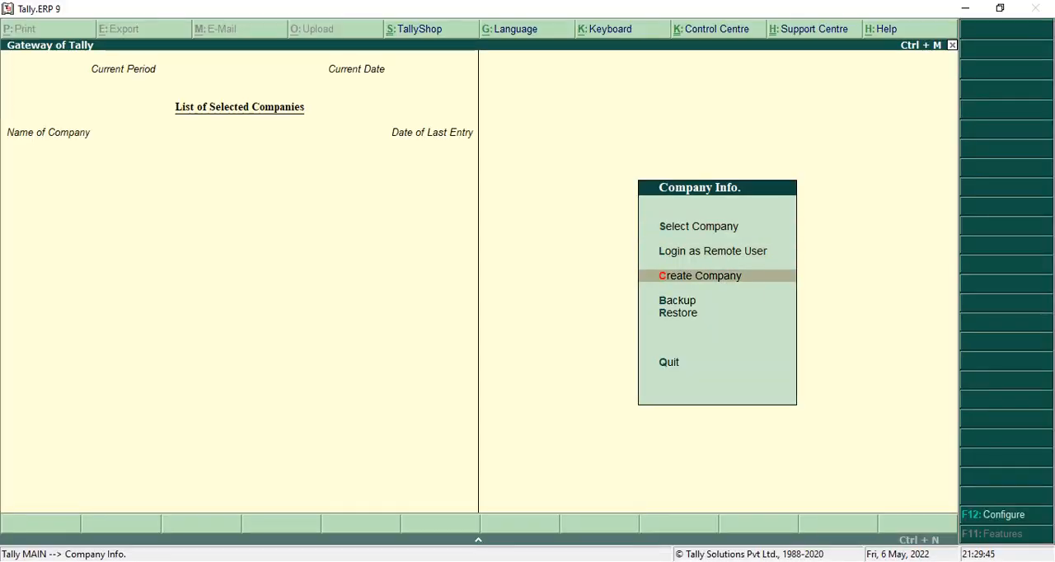
pyautogui.press('Return')
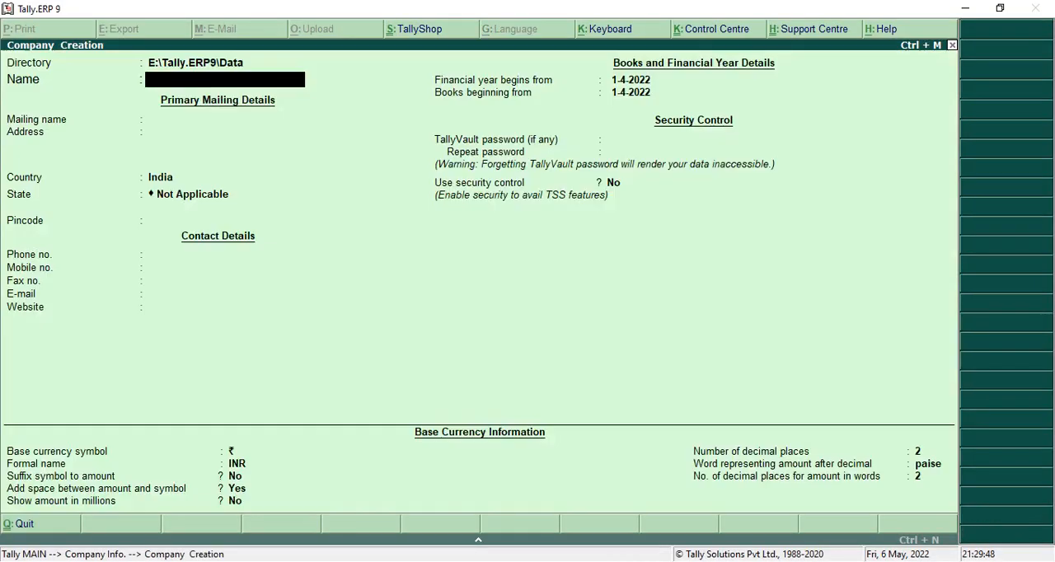
pyautogui.write('Raja furniure')
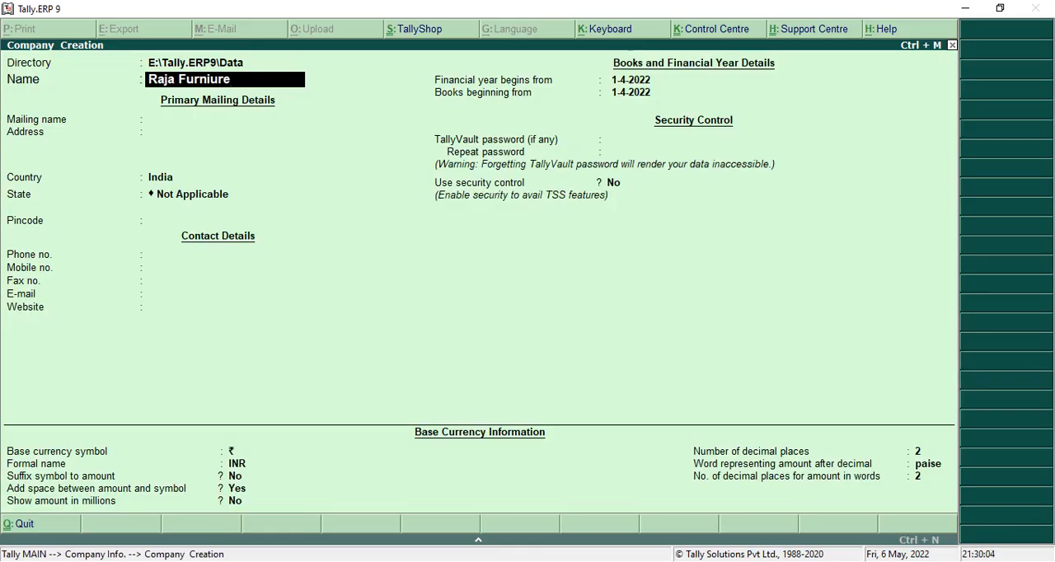
pyautogui.write(' mart')
pyautogui.press('Return')
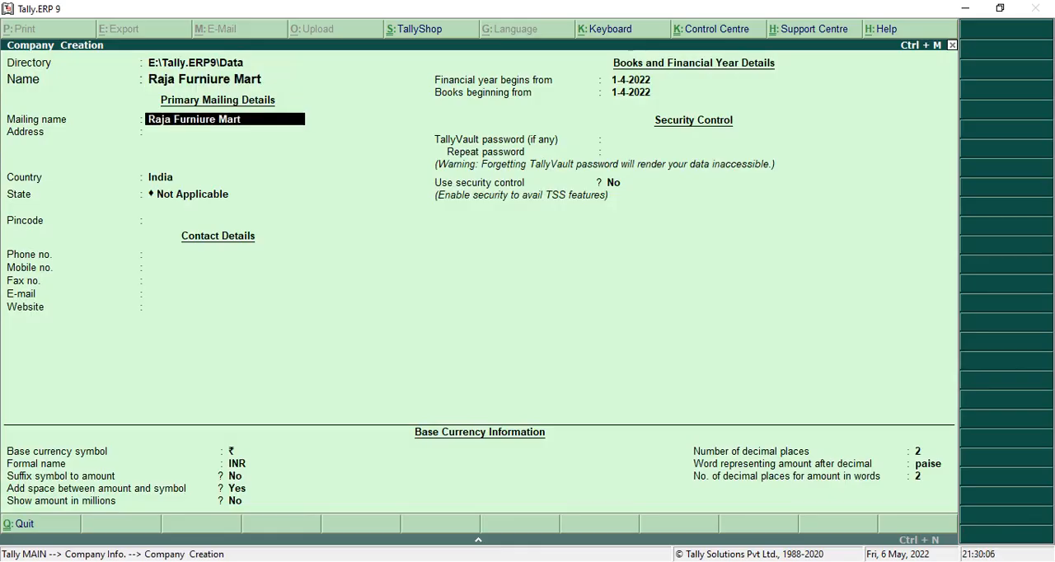
# Set the company's state to Kerala, keep the remaining defaults and save the new company.
pyautogui.press('Return')
pyautogui.press('Return')
pyautogui.press('Return')
pyautogui.write('Ker')
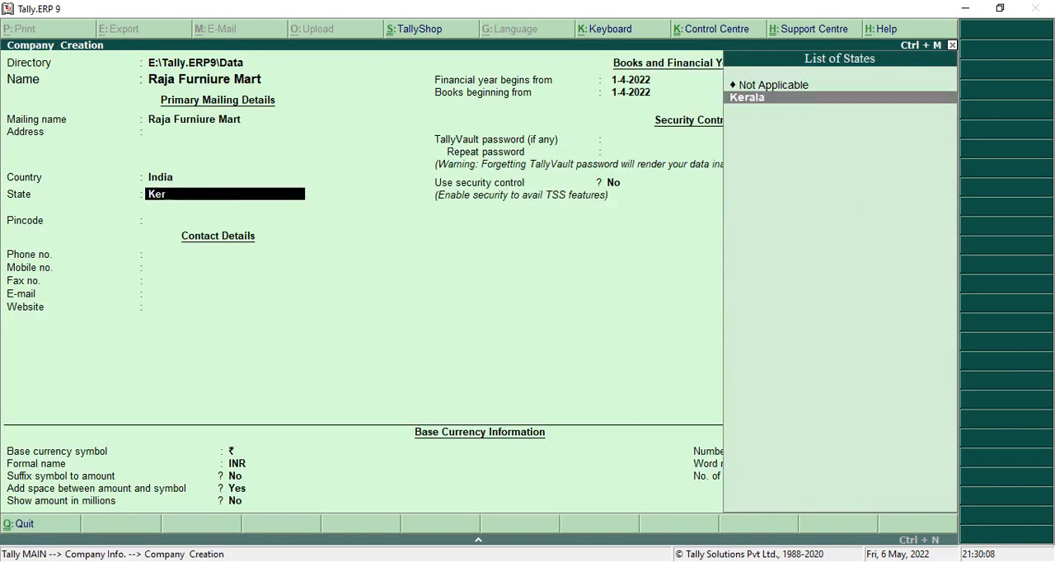
pyautogui.press('Return')
pyautogui.press('Return')
pyautogui.press('Return')
pyautogui.press('Return')
pyautogui.press('Return')
pyautogui.press('Return')
pyautogui.press('Return')
pyautogui.press('Return')
pyautogui.press('Return')
pyautogui.press('Return')
pyautogui.press('Return')
pyautogui.press('Return')
pyautogui.press('Return')
pyautogui.press('Return')
pyautogui.press('Return')
pyautogui.press('Return')
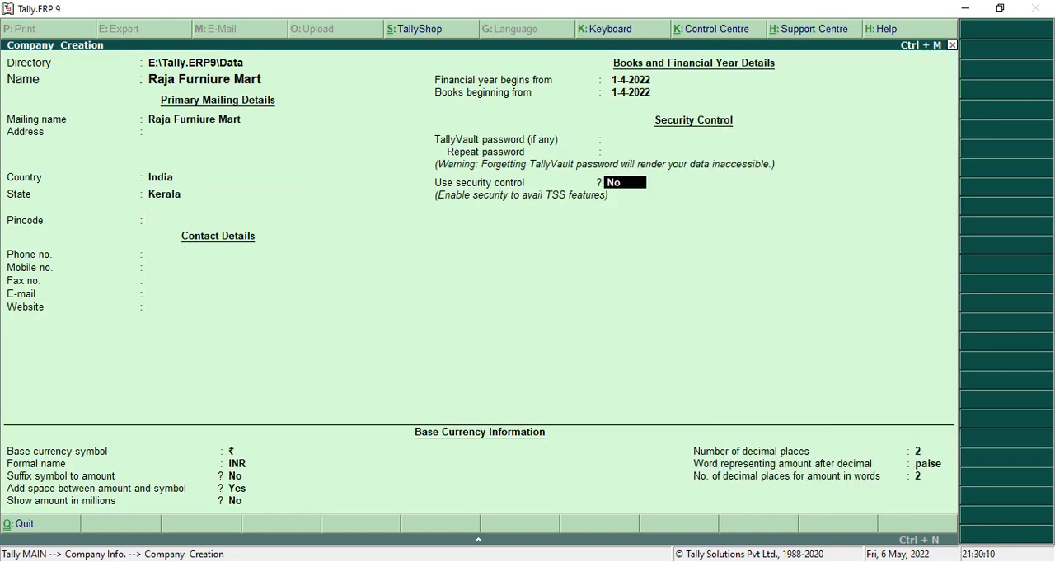
pyautogui.press('Return')
pyautogui.press('Return')
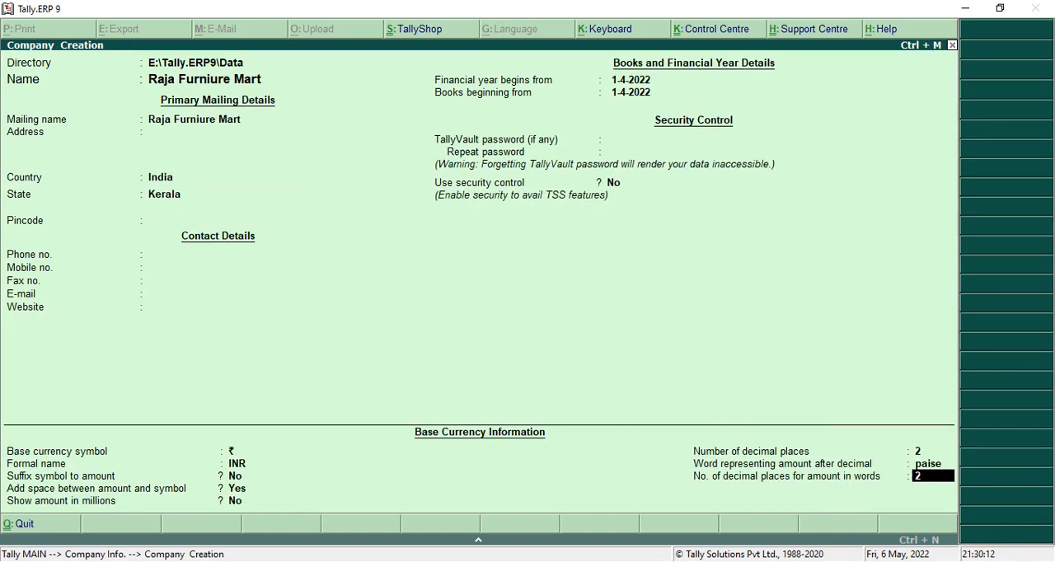
pyautogui.press('Return')
pyautogui.press('Return')
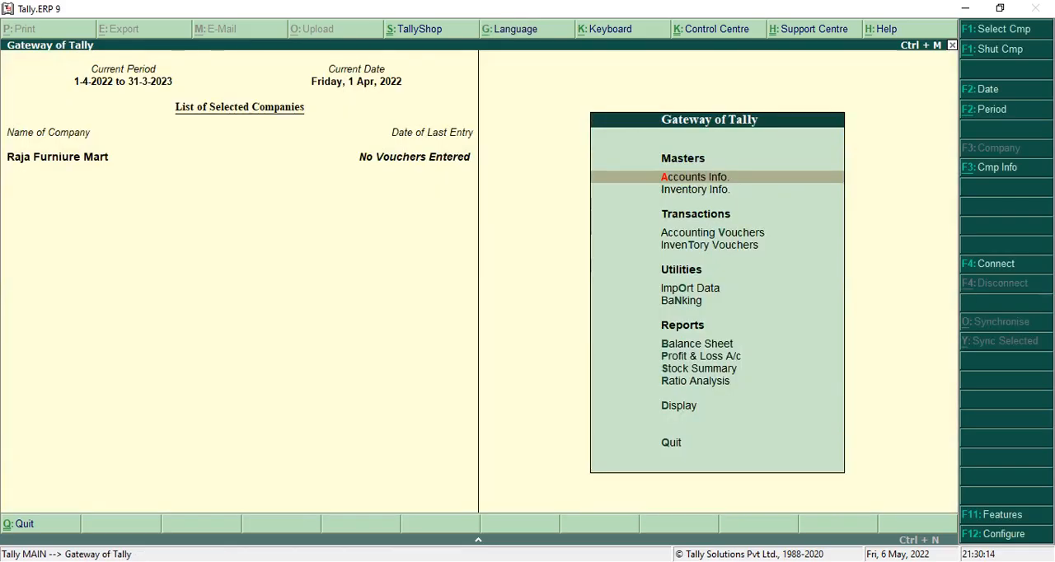
# Set Maintain accounts only to Yes in the company's accounting features.
pyautogui.press('F11')
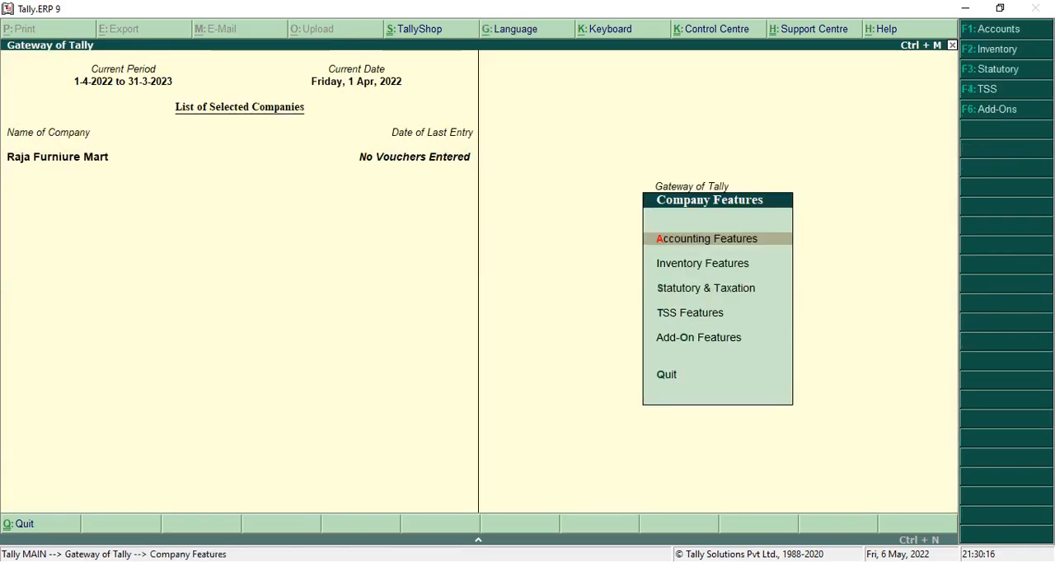
pyautogui.press('Return')
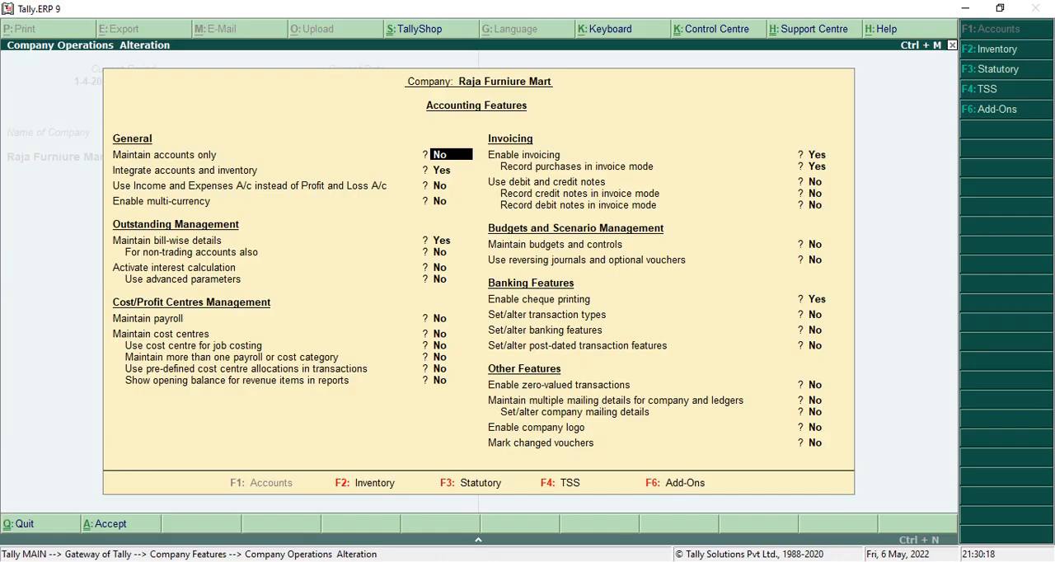
pyautogui.write('y')
pyautogui.press('Return')
pyautogui.press('Return')
pyautogui.press('Return')
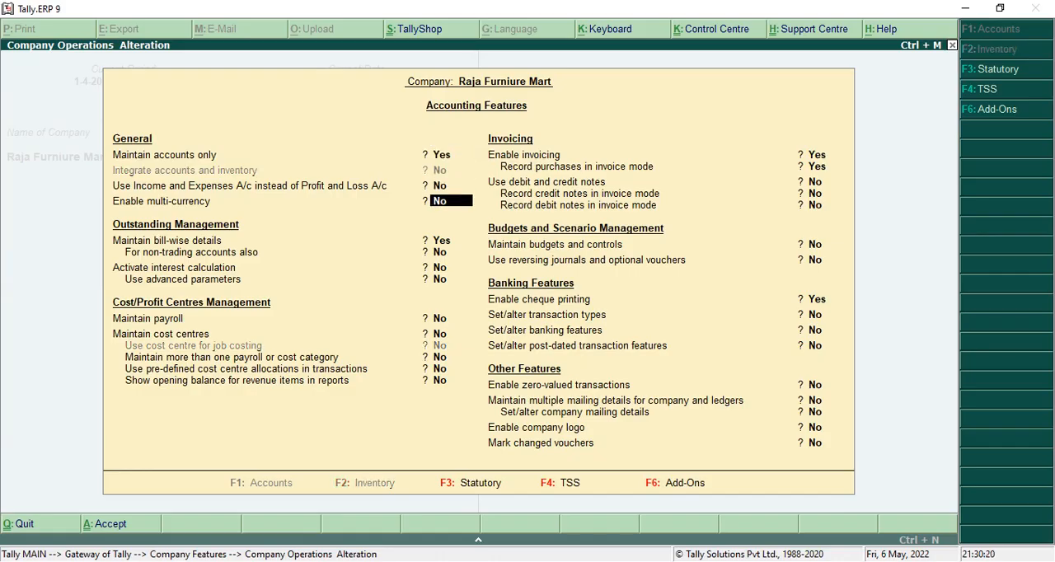
# Set Maintain bill-wise details and Enable invoicing to No in the accounting features.
pyautogui.write('n')
pyautogui.press('Return')
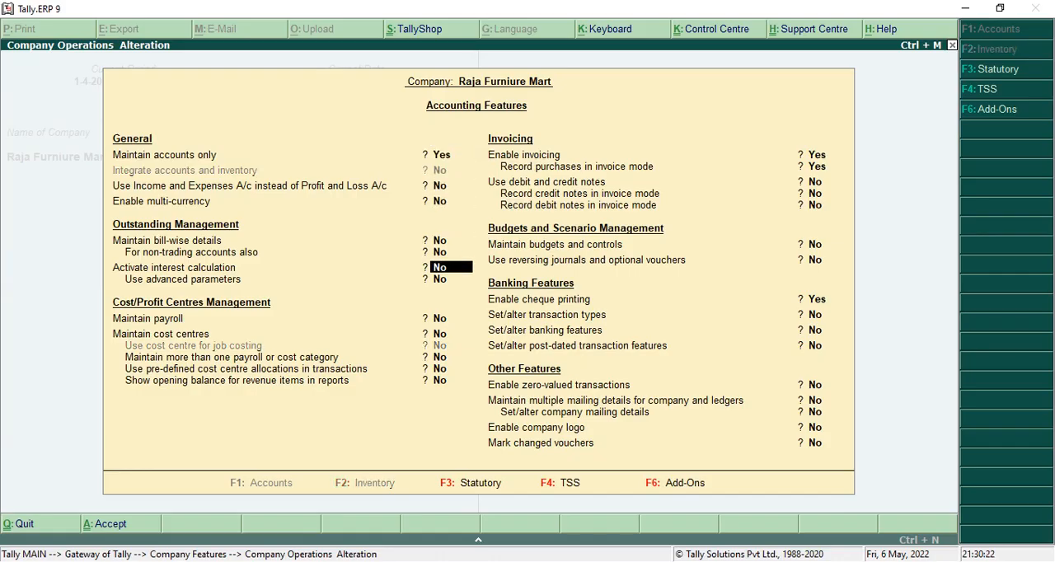
pyautogui.write('n')
pyautogui.press('Return')
pyautogui.write('n')
pyautogui.press('Return')
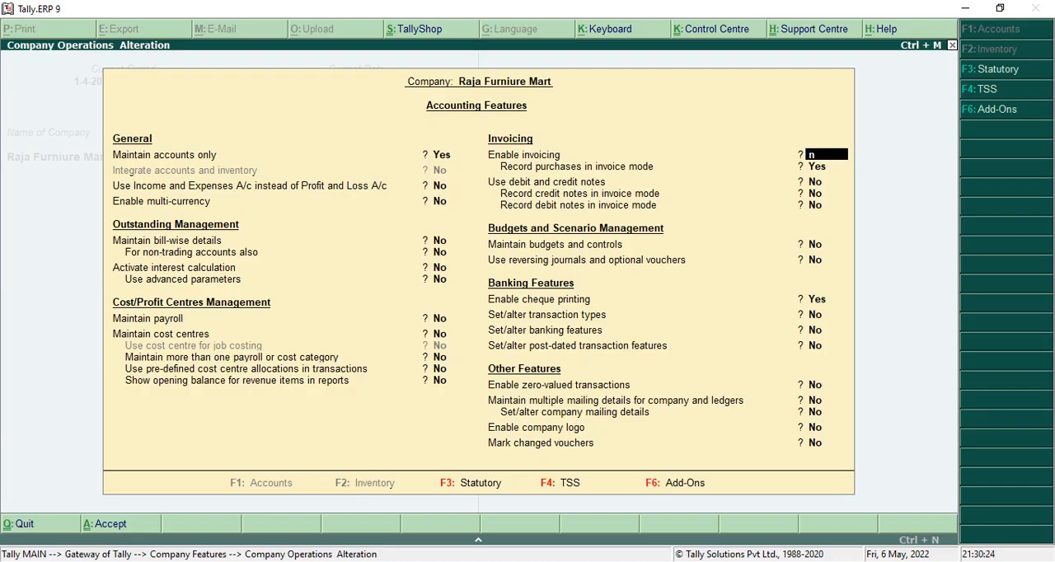
pyautogui.press('Return')
pyautogui.press('Return')
pyautogui.press('Return')
pyautogui.press('Return')
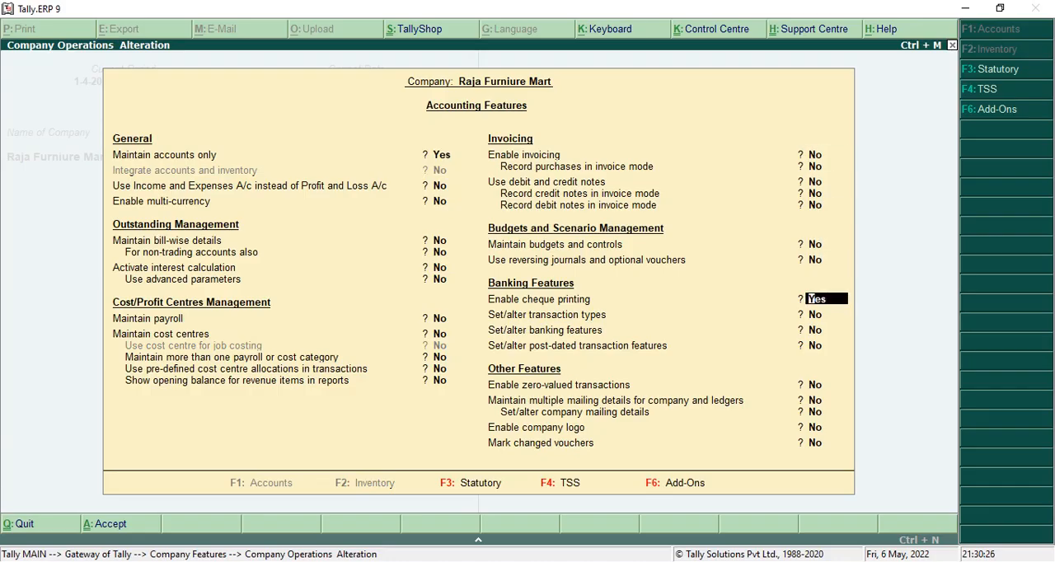
# Set Enable cheque printing to No, save the accounting features and return to the Gateway of Tally.
pyautogui.write('n')
pyautogui.press('Return')
pyautogui.press('Return')
pyautogui.press('Return')
pyautogui.press('Return')
pyautogui.press('Return')
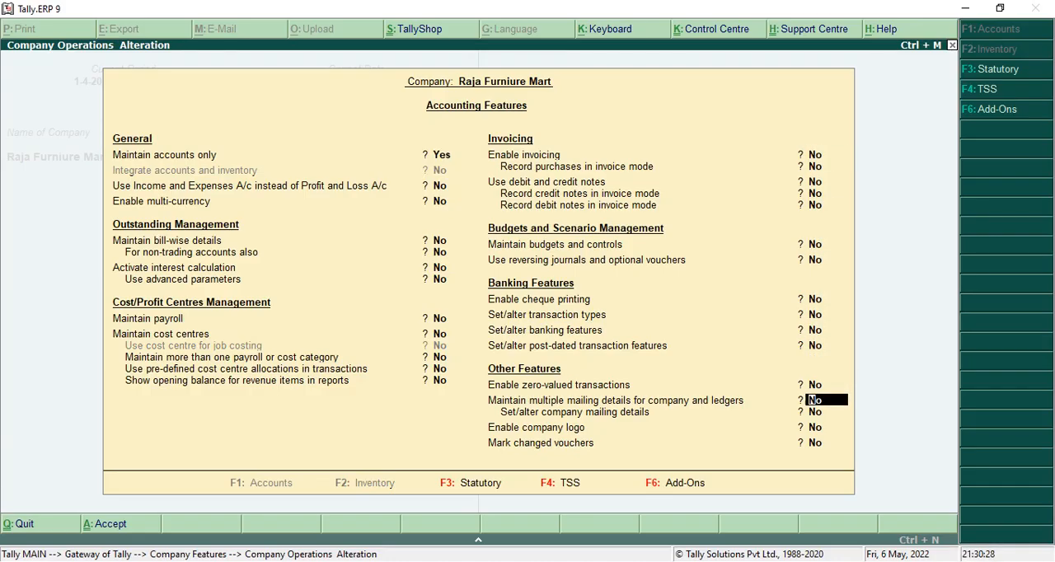
pyautogui.press('Return')
pyautogui.press('Return')
pyautogui.press('Return')
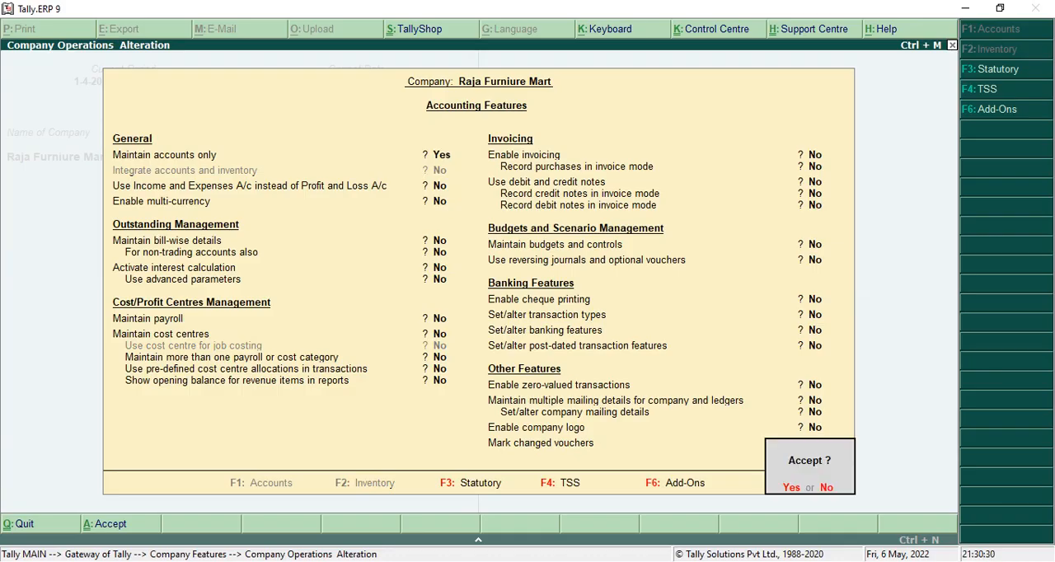
pyautogui.press('y')
pyautogui.press('Escape')
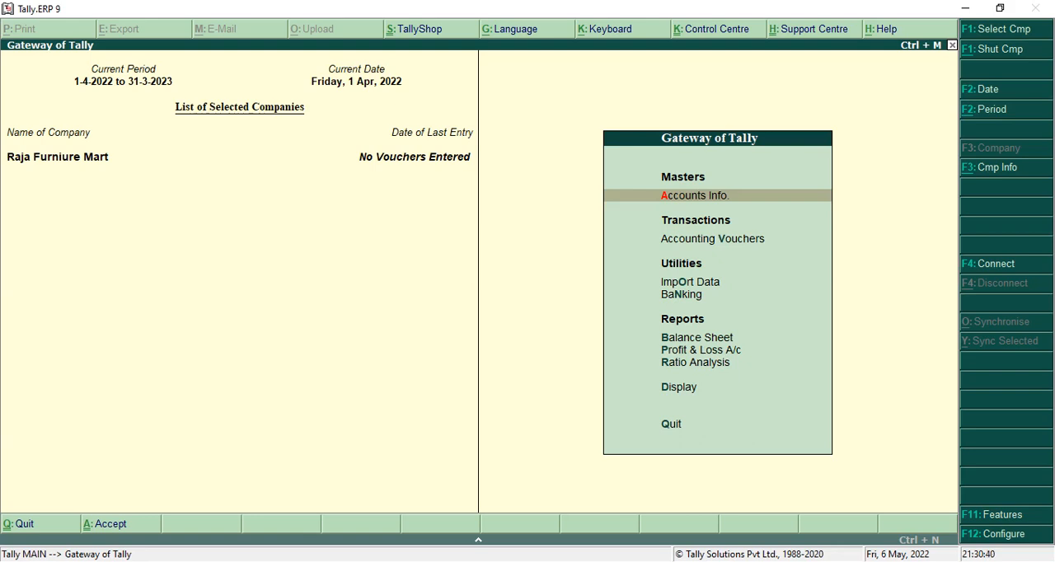
pyautogui.press('Return')
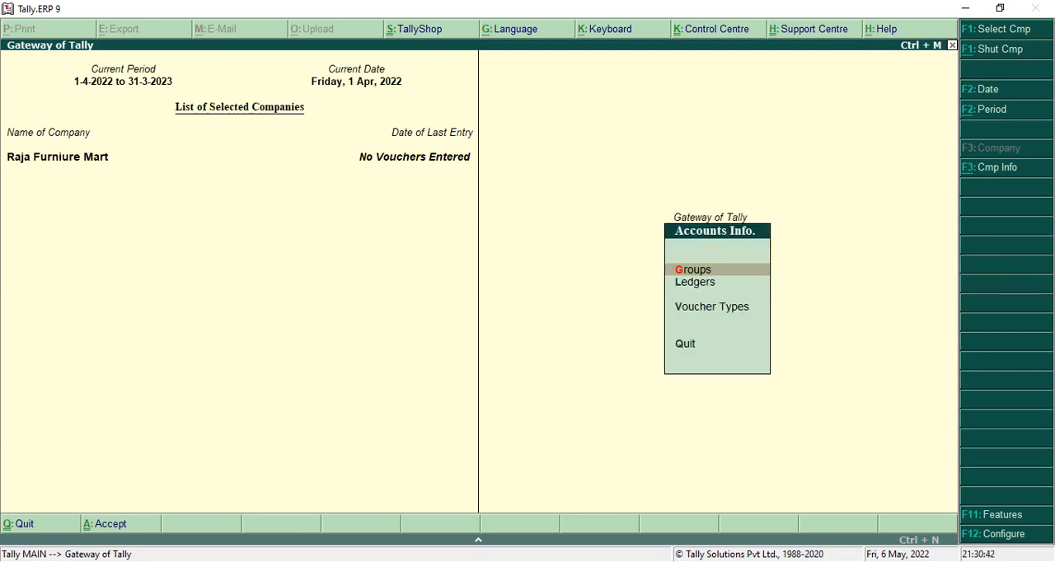
pyautogui.press('Down')
pyautogui.press('Return')
pyautogui.press('Return')
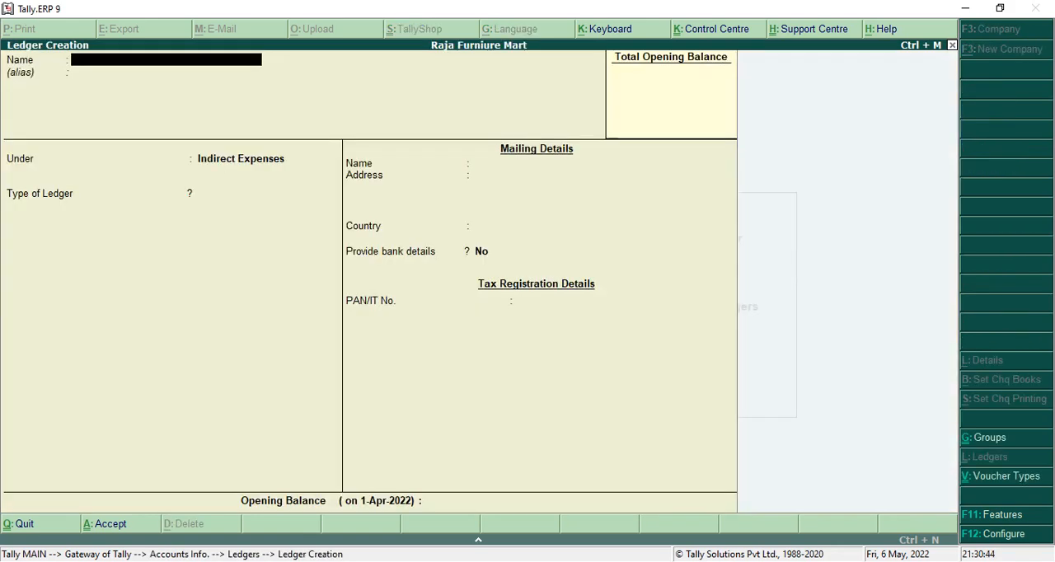
pyautogui.press('Escape')
pyautogui.press('Return')
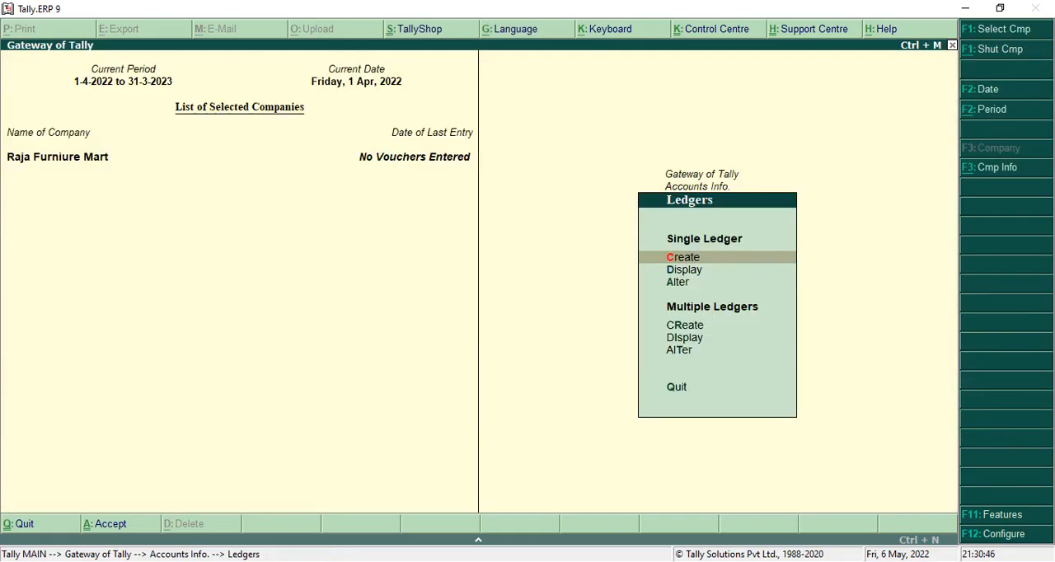
pyautogui.press('Escape')
pyautogui.press('Escape')
# Open accounting voucher entry and start a receipt voucher.
pyautogui.press('Down')
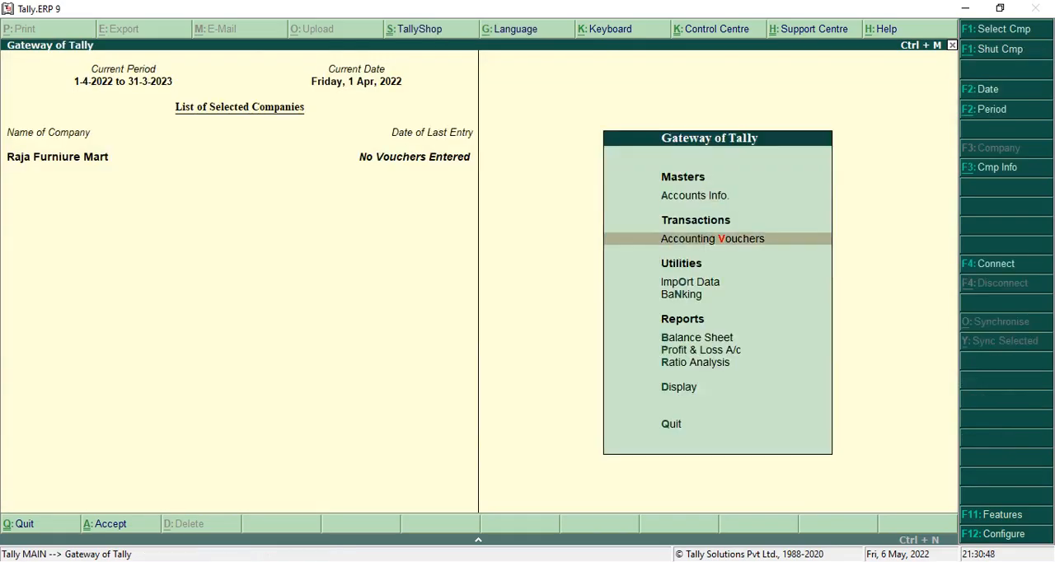
pyautogui.press('Return')
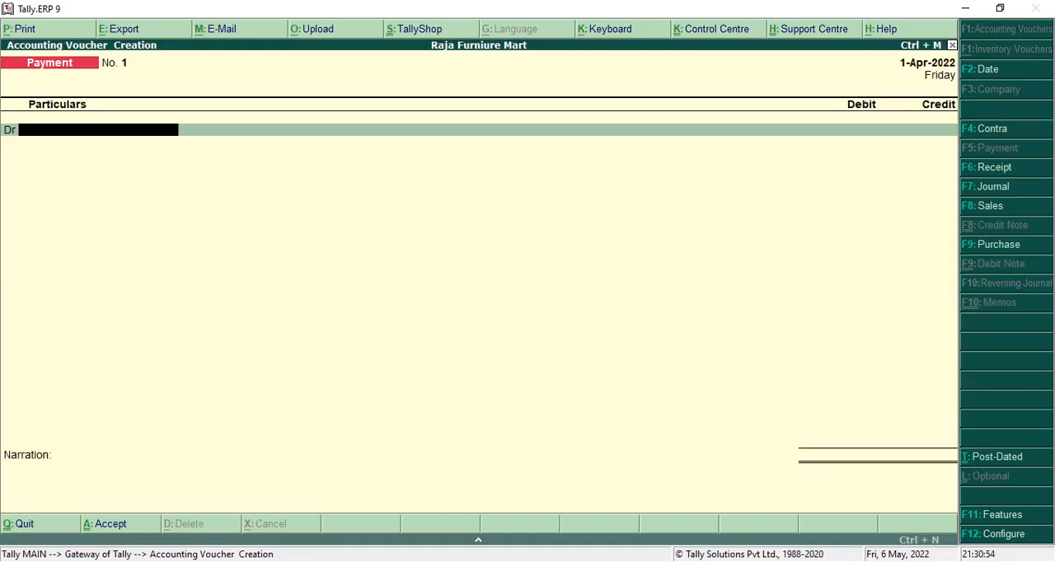
pyautogui.click(1020, 176)
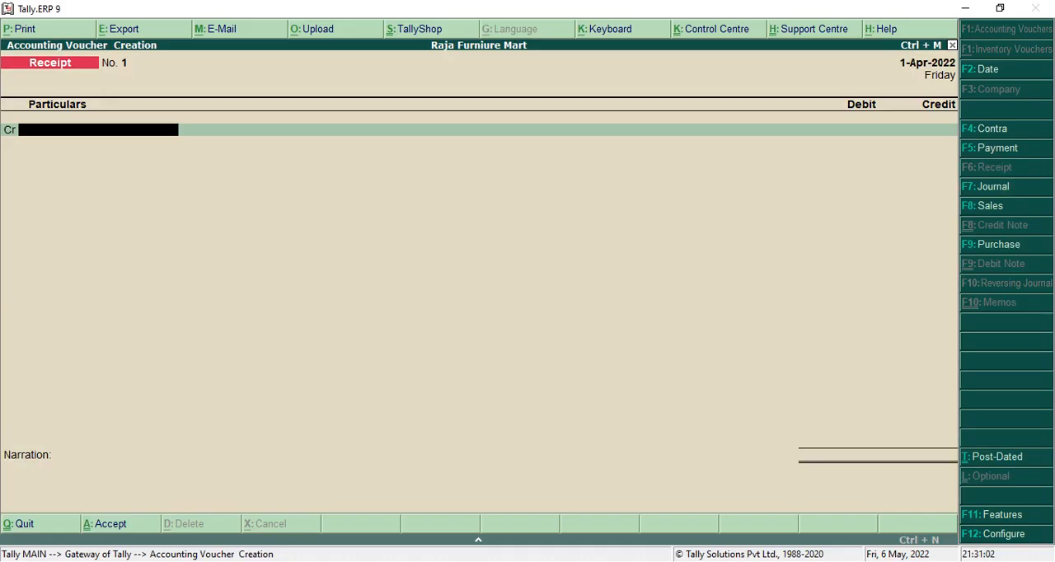
# From the receipt voucher, create a ledger named Capital under the Capital Account group.
pyautogui.hotkey('alt', 'c')
pyautogui.write('C')
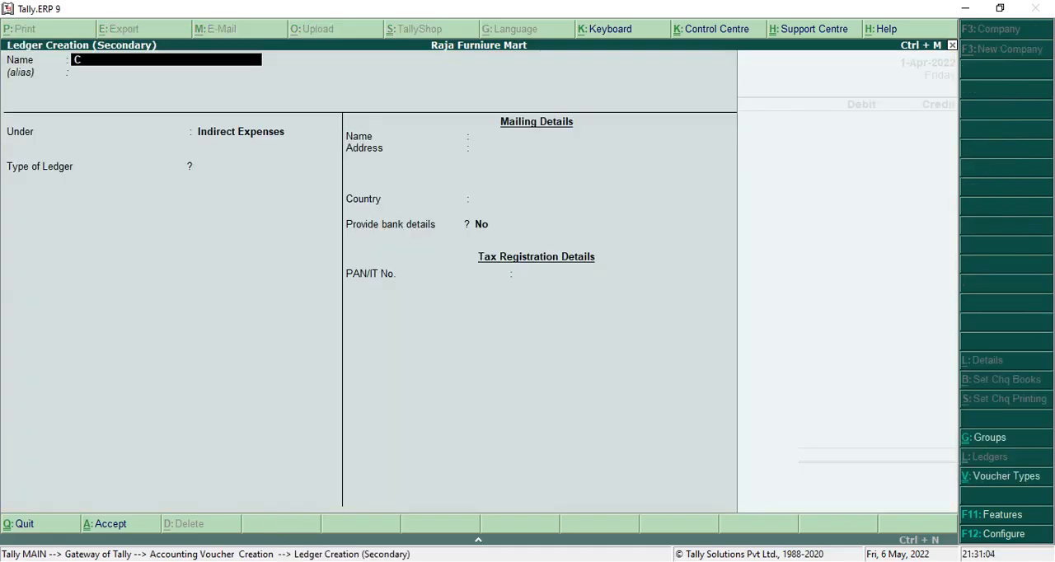
pyautogui.write('apital')
pyautogui.press('Return')
pyautogui.press('Return')
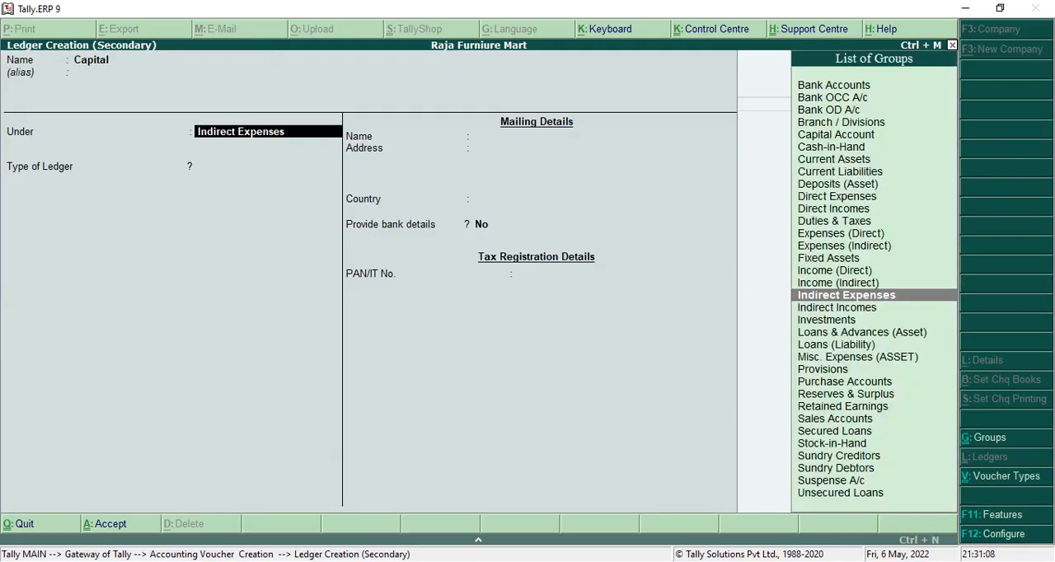
pyautogui.write('Ca')
# Keep the Capital ledger's default mailing and tax details, save it and use it as the receipt's credit account.
pyautogui.press('Return')
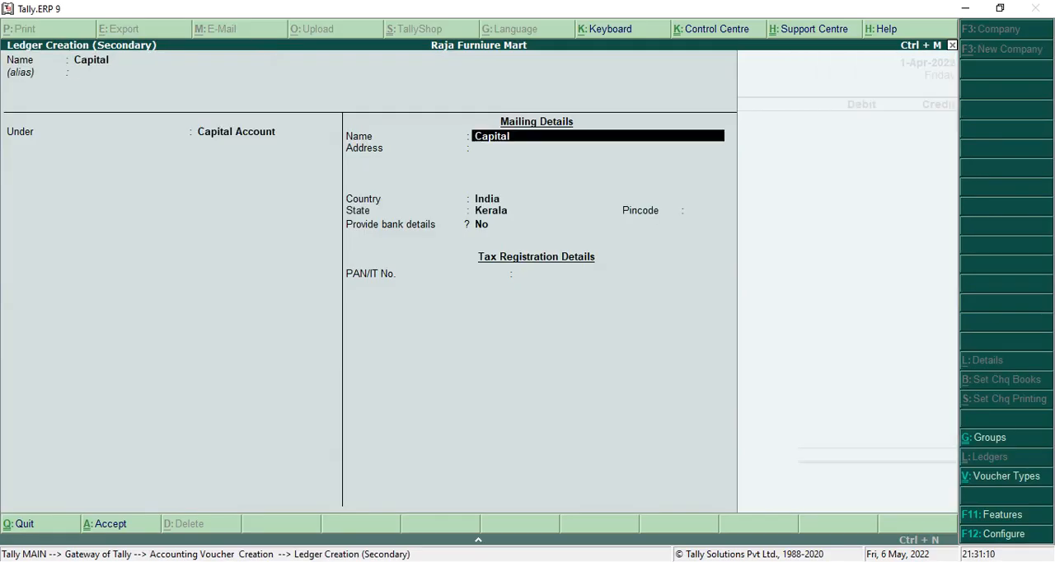
pyautogui.press('Return')
pyautogui.press('Return')
pyautogui.press('Return')
pyautogui.press('Return')
pyautogui.press('Return')
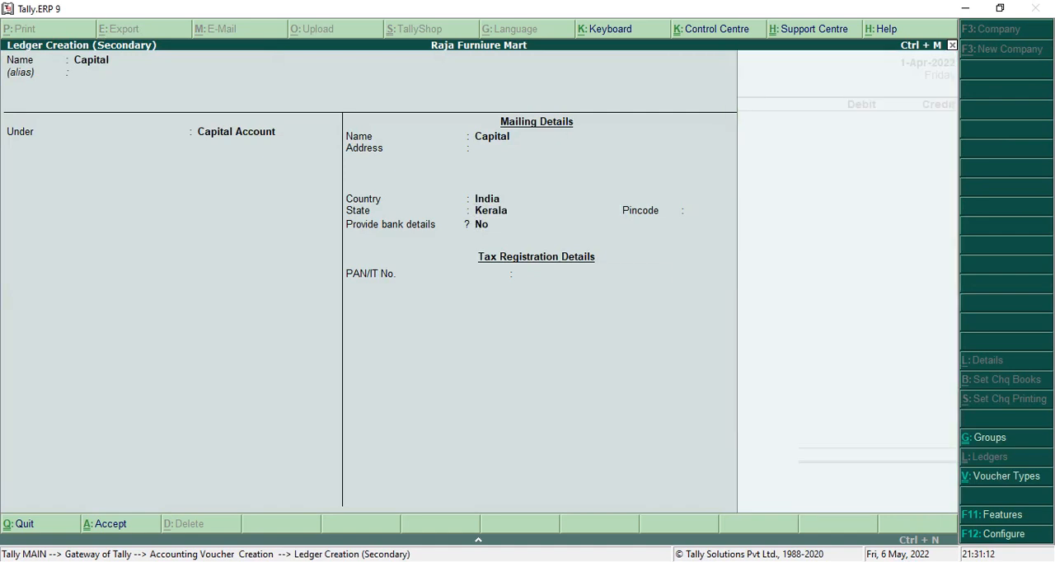
pyautogui.press('Return')
pyautogui.press('Return')
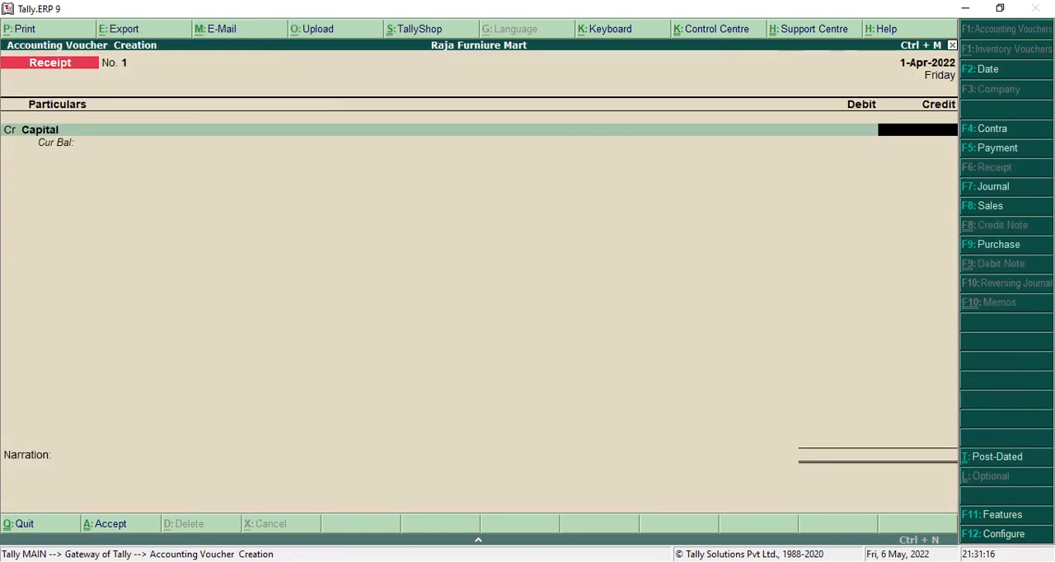
# Check the invested amount in the PDF question paper and credit Capital with 2,00,000 in the receipt voucher.
pyautogui.hotkey('alt', 'Tab')
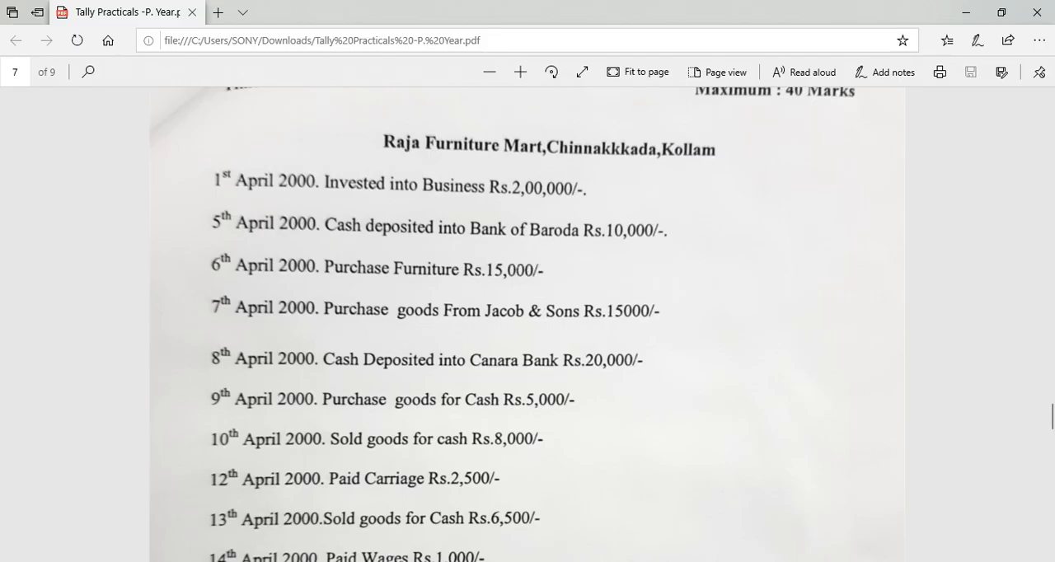
pyautogui.hotkey('alt', 'Tab')
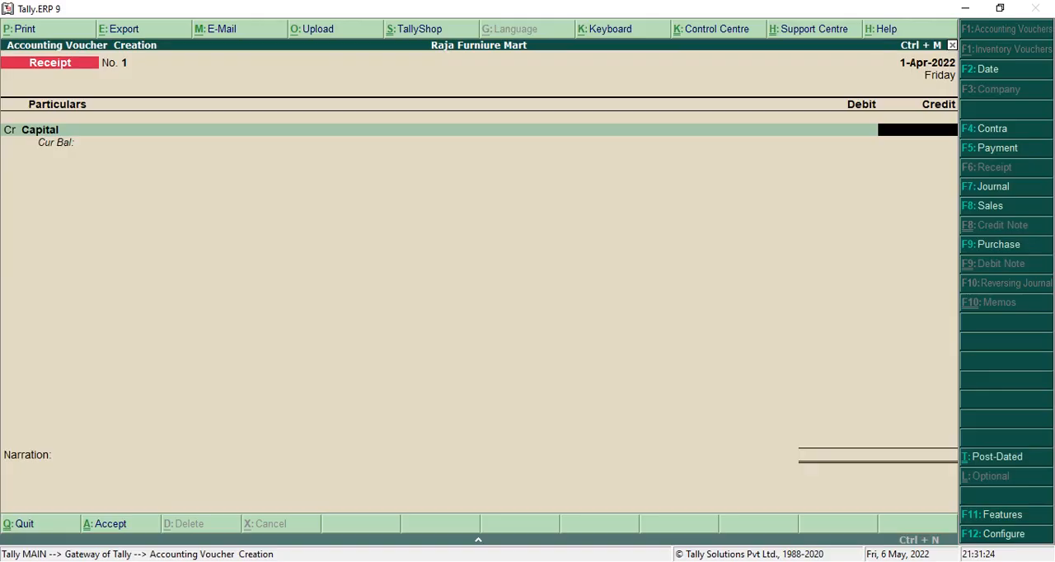
pyautogui.write('2,00,')
pyautogui.write('000.0')
pyautogui.press('Return')
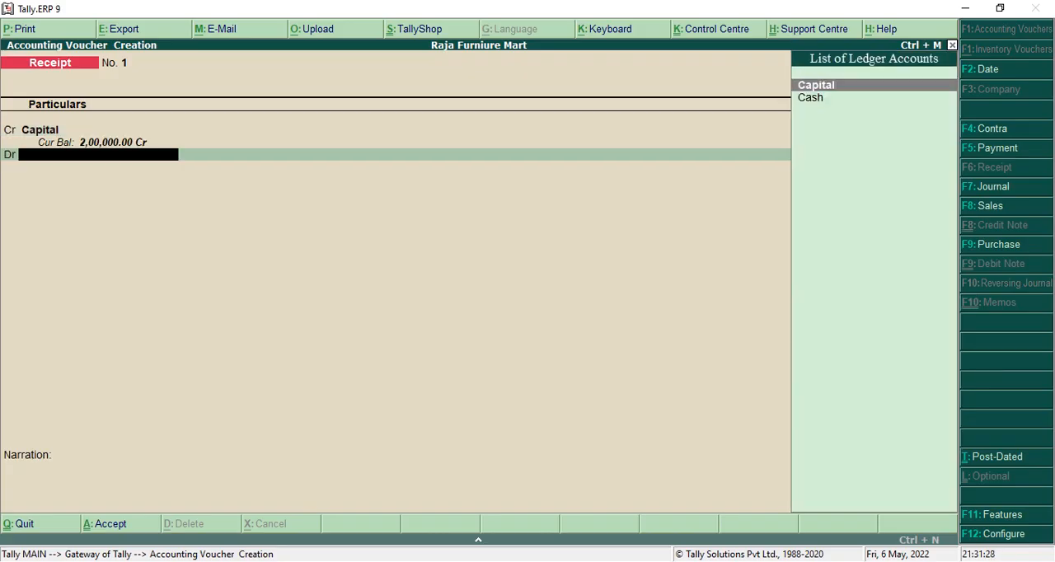
# Debit Cash for the full receipt amount, leave the narration empty and save the receipt voucher.
pyautogui.write('Cas')
pyautogui.press('Return')
pyautogui.press('Return')
pyautogui.press('Return')
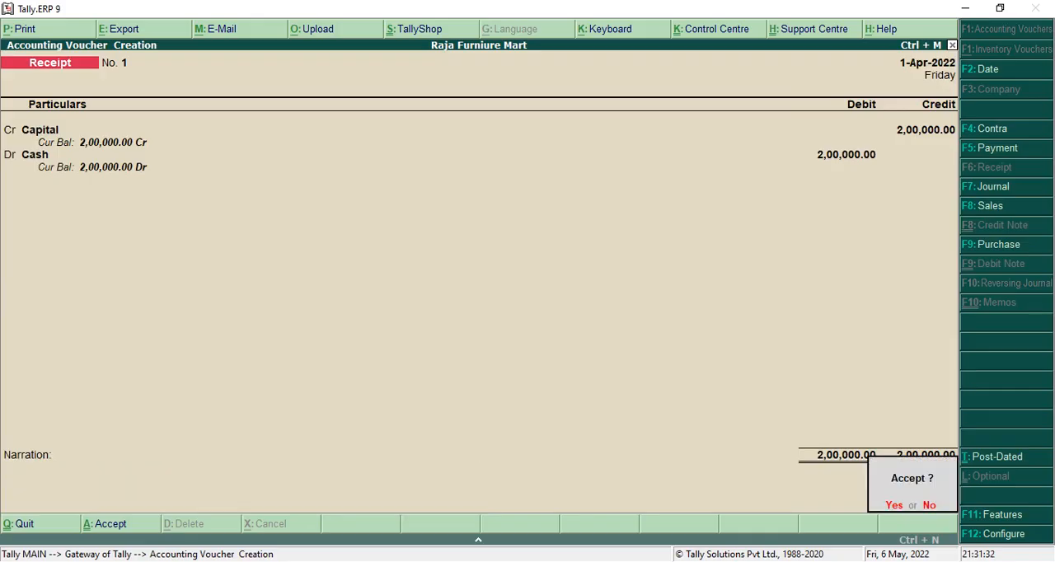
pyautogui.press('Return')
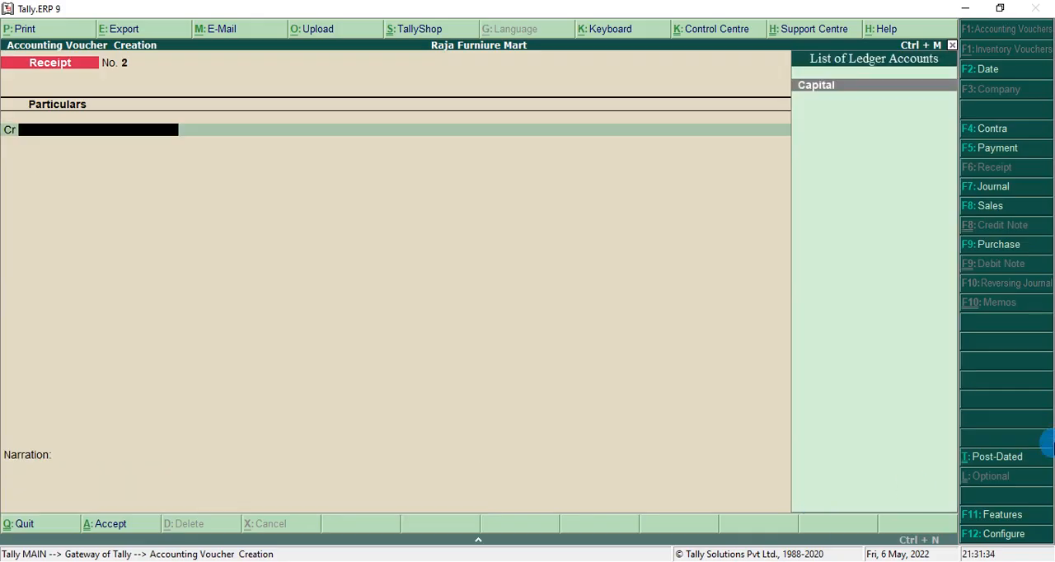
# Start a contra voucher and credit Cash with 10,000, checking the deposit in the PDF question paper.
pyautogui.click(993, 128)
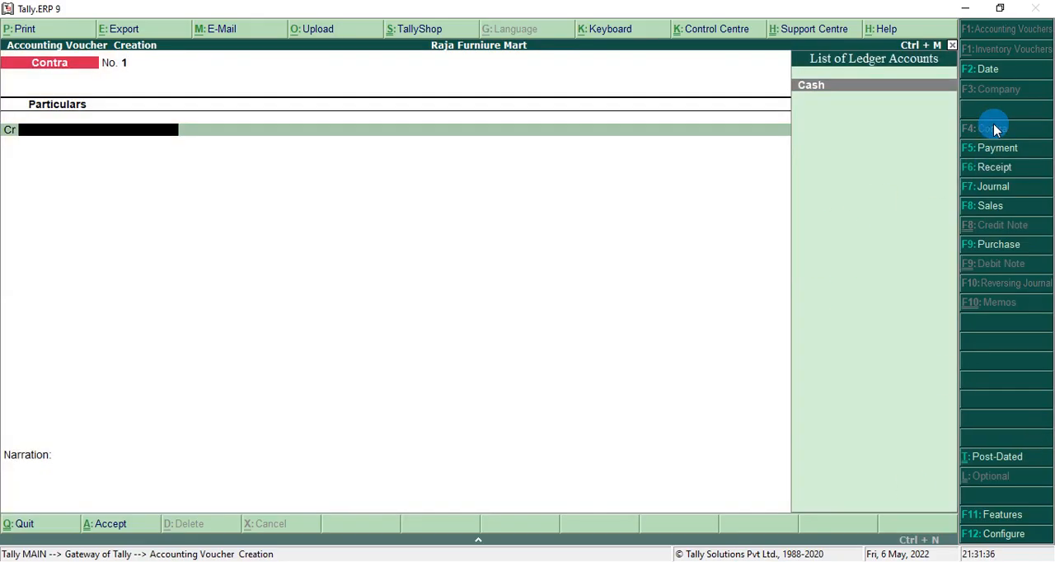
pyautogui.press('Return')
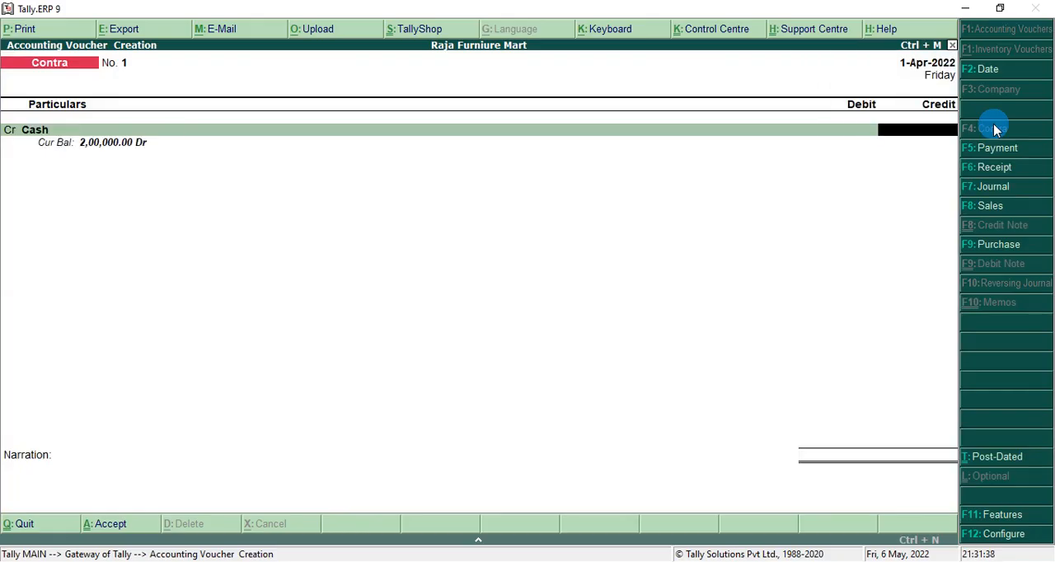
pyautogui.hotkey('alt', 'Tab')
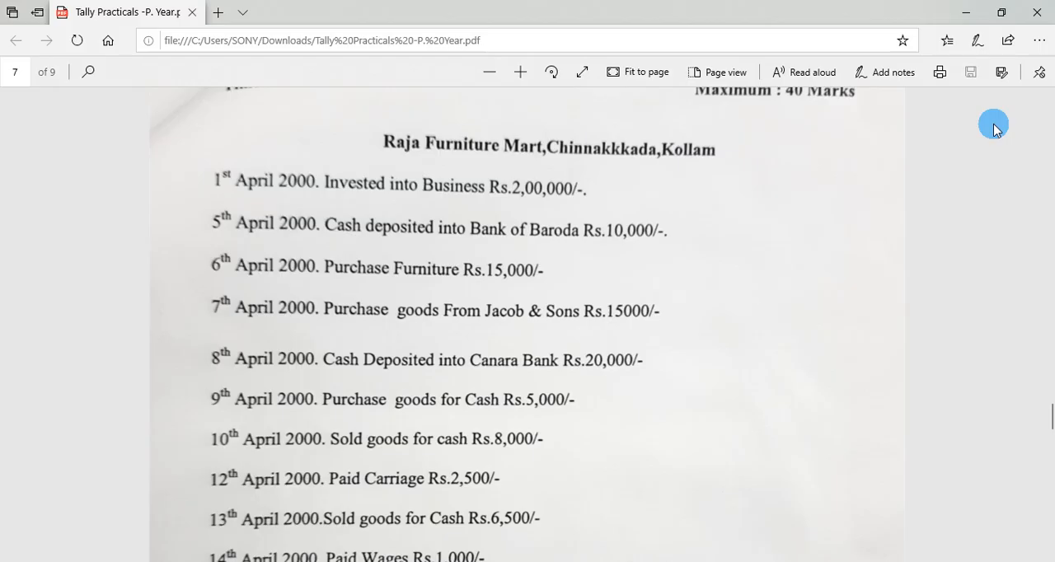
pyautogui.hotkey('alt', 'Tab')
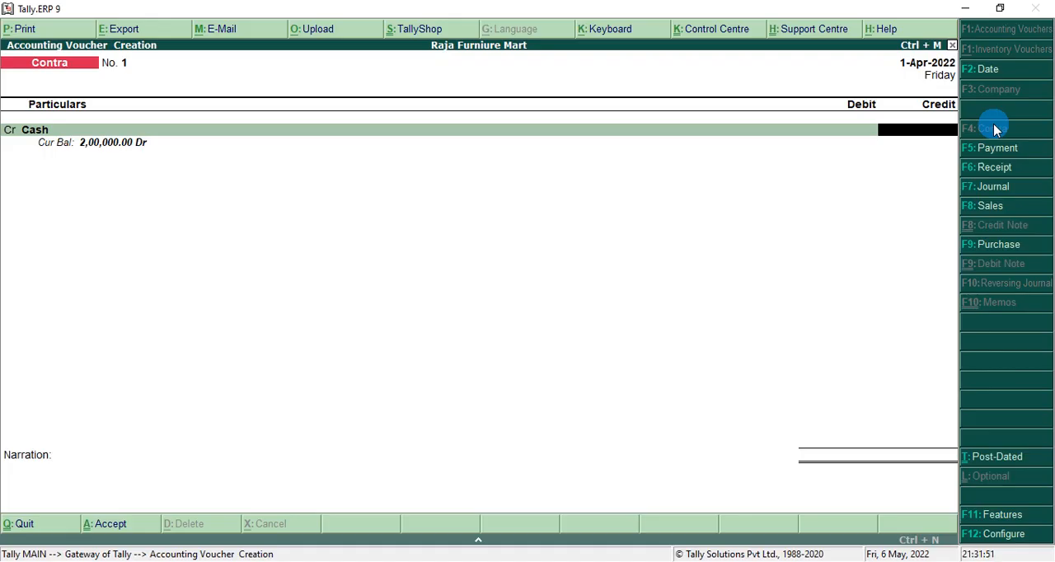
pyautogui.write('10000')
pyautogui.press('Return')
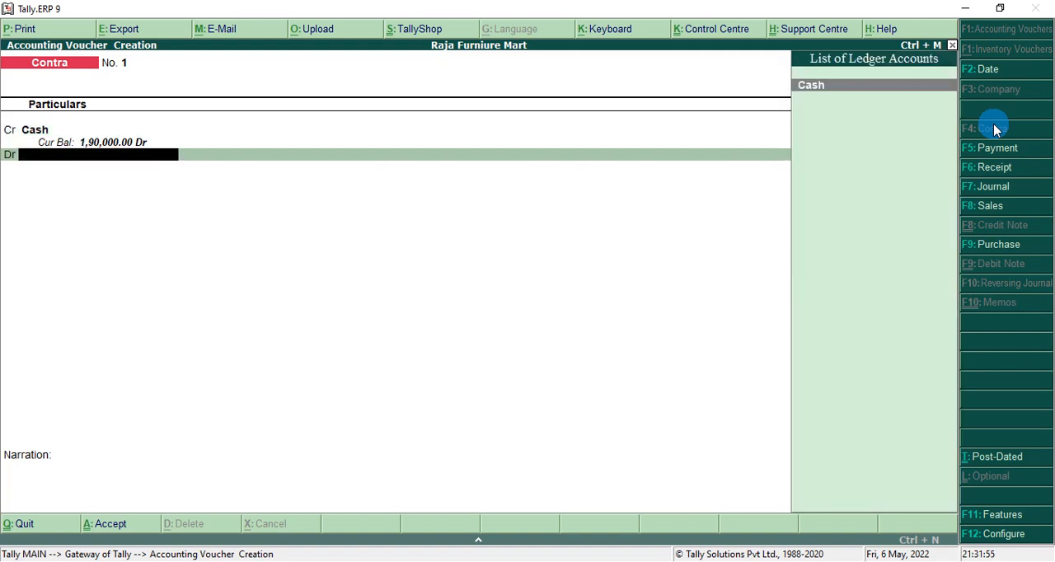
# From the contra voucher, create a ledger named Bank of Baroda under the Bank Accounts group.
pyautogui.hotkey('alt', 'c')
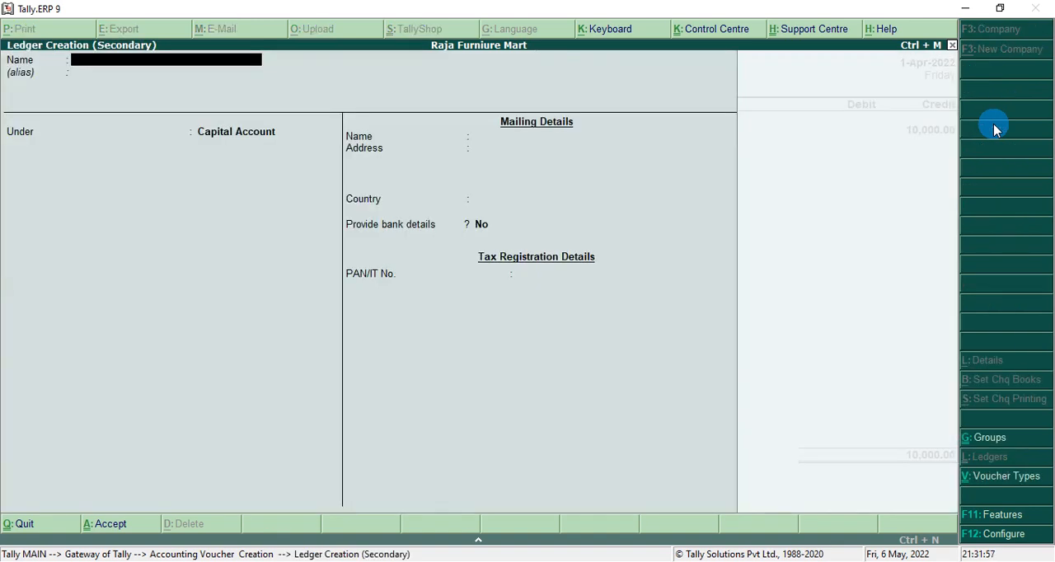
pyautogui.write('Bank of Baroda')
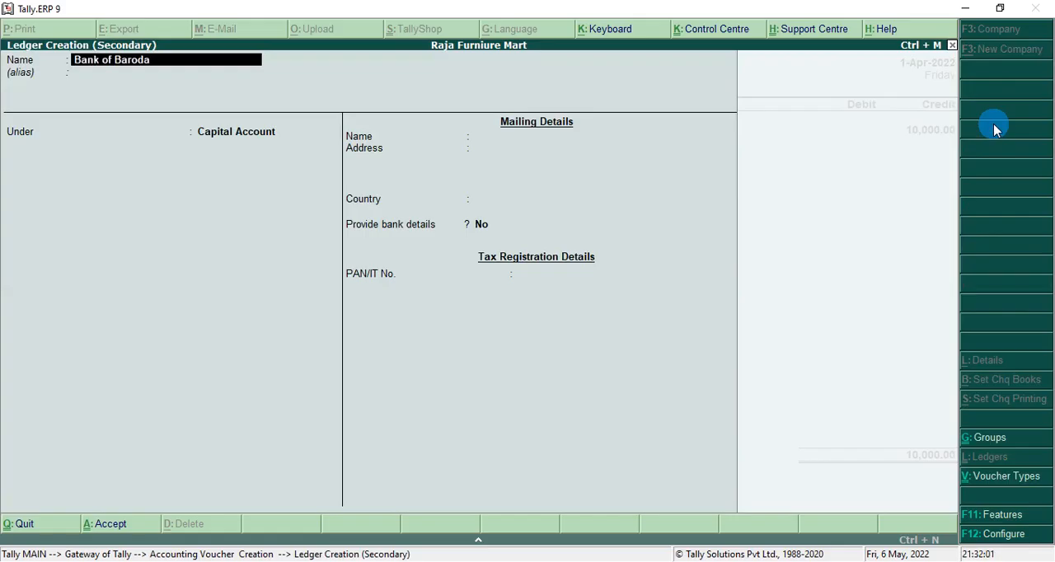
pyautogui.press('Return')
pyautogui.write('Ba')
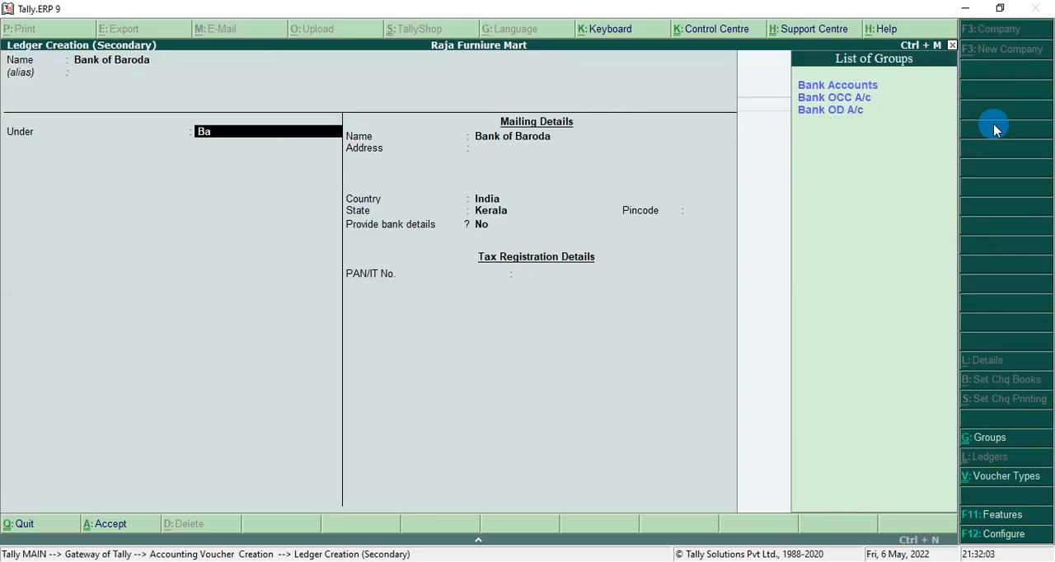
pyautogui.press('Return')
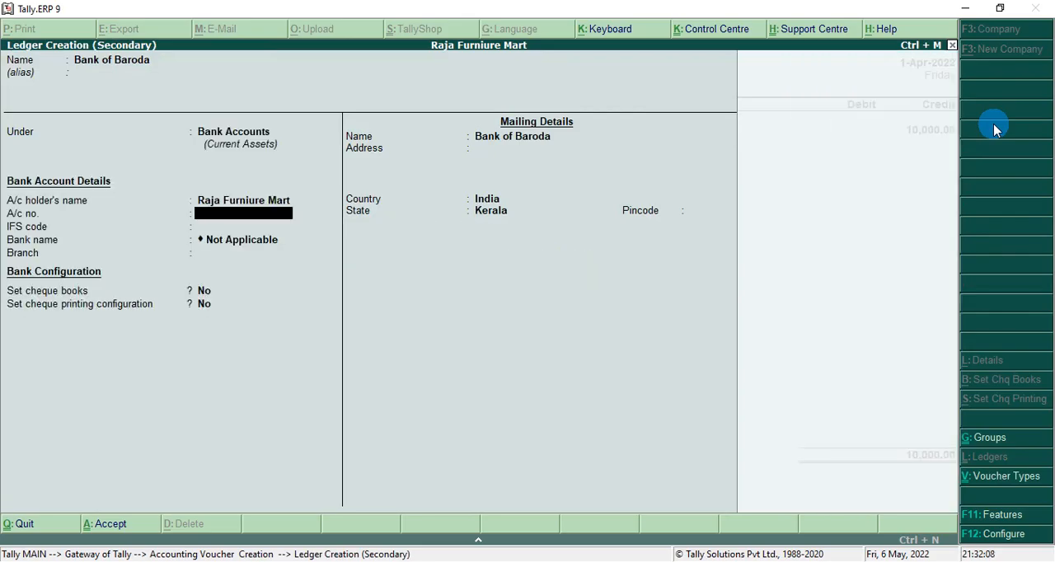
# Keep the Bank of Baroda ledger's default bank and mailing details, save it and debit it in the contra voucher.
pyautogui.press('Return')
pyautogui.press('Return')
pyautogui.press('Return')
pyautogui.press('Return')
pyautogui.press('Return')
pyautogui.press('Return')
pyautogui.press('Return')
pyautogui.press('Return')
pyautogui.press('Return')
pyautogui.press('Return')
pyautogui.press('Return')
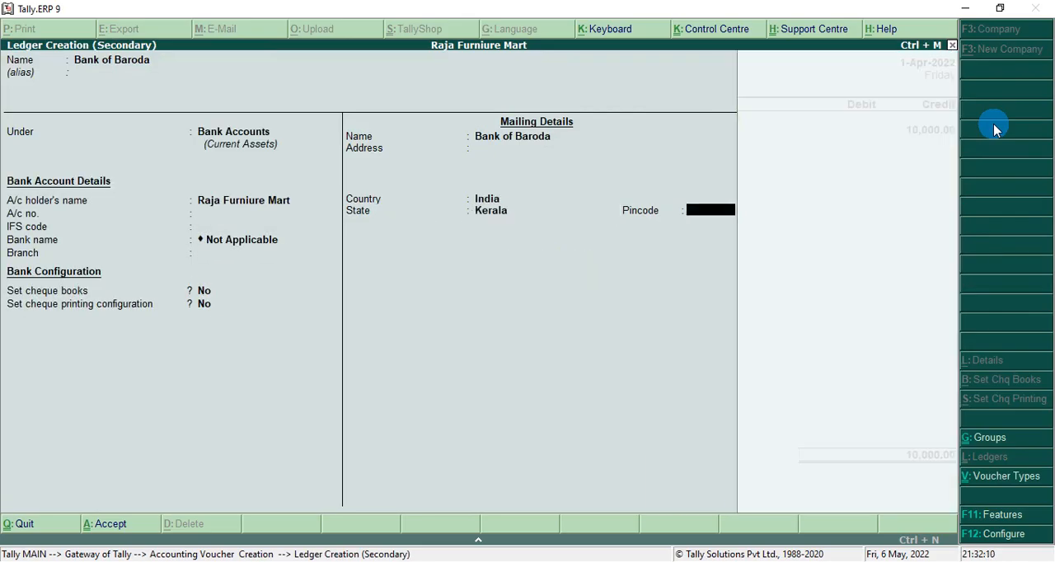
# Leave the cash denominations and bank allocation details empty and save the contra voucher.
pyautogui.press('Return')
pyautogui.press('Return')
pyautogui.press('Return')
pyautogui.press('Return')
pyautogui.press('Return')
pyautogui.press('Return')
pyautogui.press('Return')
pyautogui.press('Return')
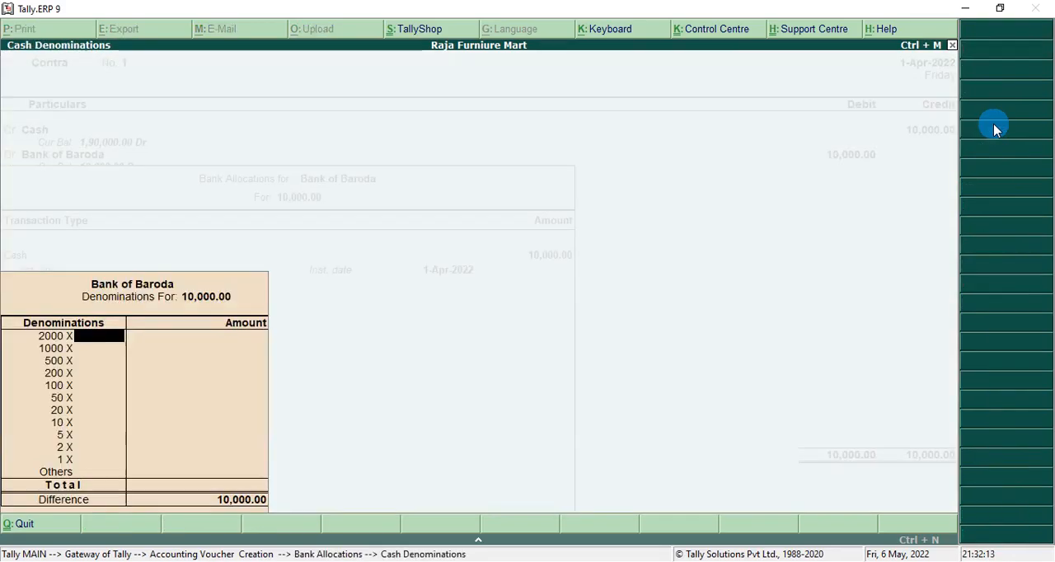
pyautogui.press('Return')
pyautogui.press('Return')
pyautogui.press('Return')
pyautogui.press('Return')
pyautogui.press('Return')
pyautogui.press('Return')
pyautogui.press('Return')
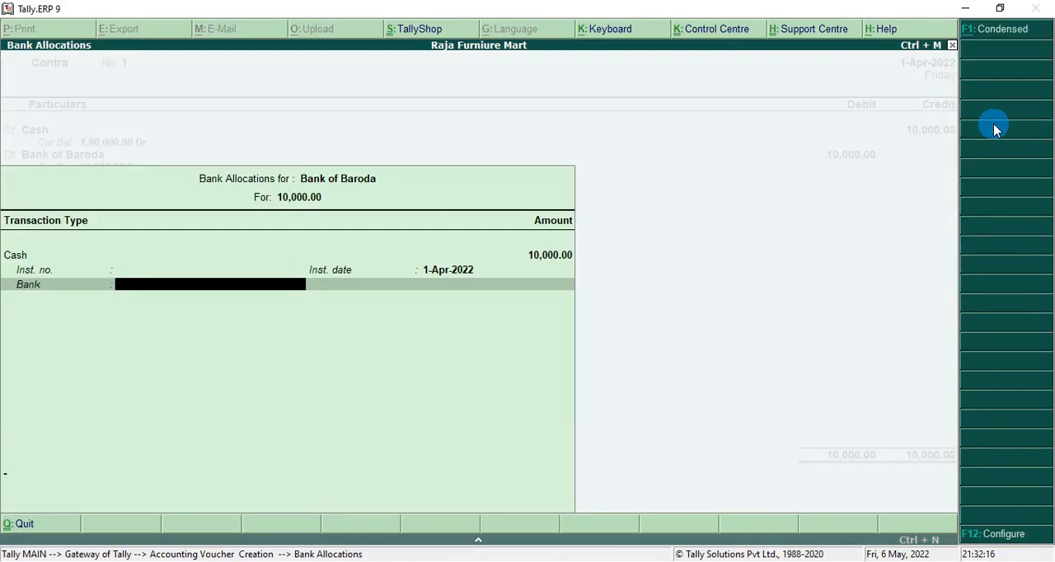
pyautogui.press('Return')
pyautogui.press('Return')
pyautogui.press('Return')
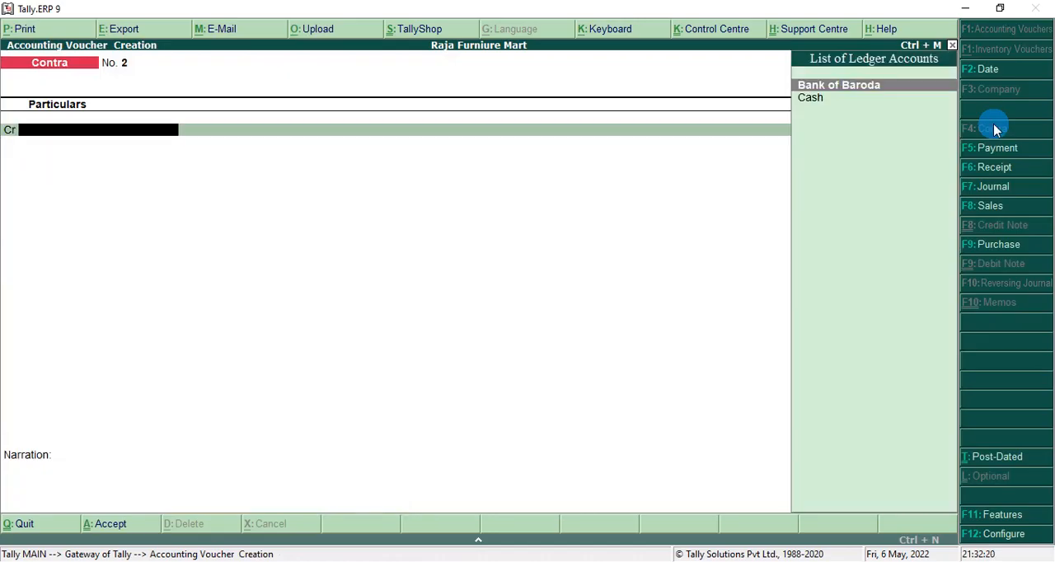
# Check the next transaction in the PDF question paper and switch to a payment voucher.
pyautogui.hotkey('alt', 'Tab')
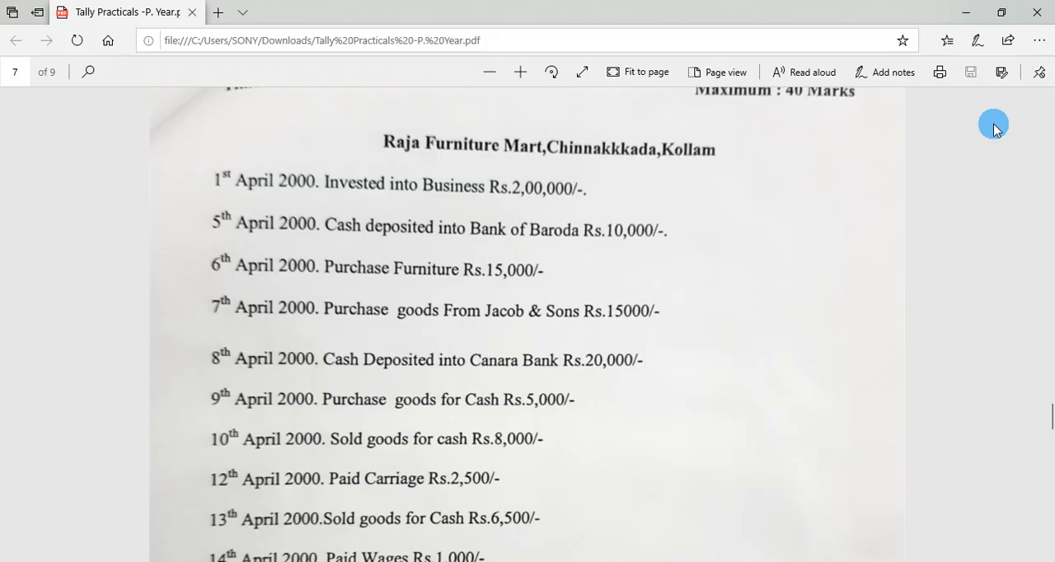
pyautogui.hotkey('alt', 'Tab')
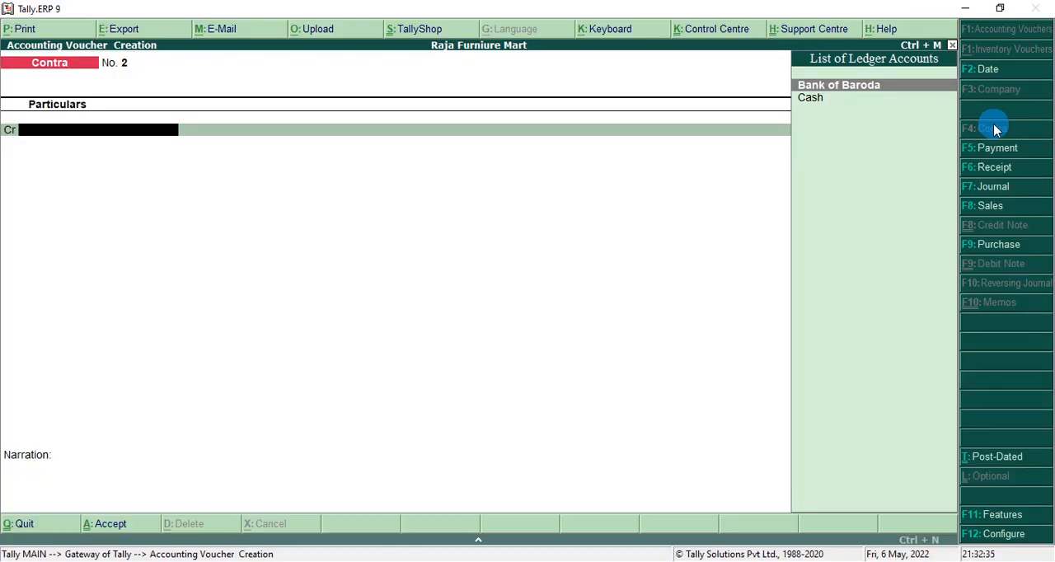
pyautogui.press('F5')
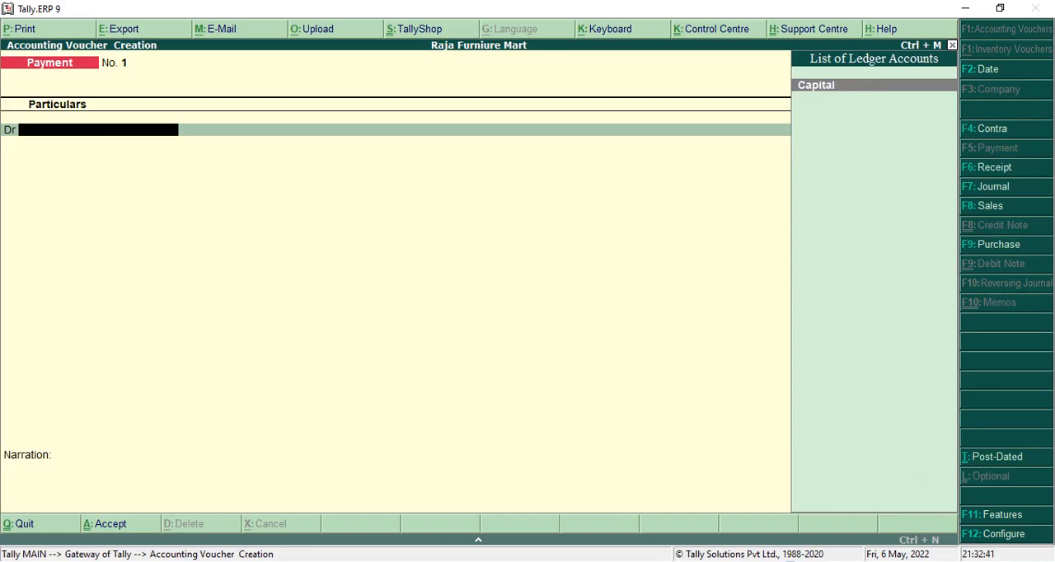
# From the payment voucher, create and save a ledger named Furniture under the Fixed Assets group.
pyautogui.hotkey('alt', 'c')
pyautogui.write('Fur')
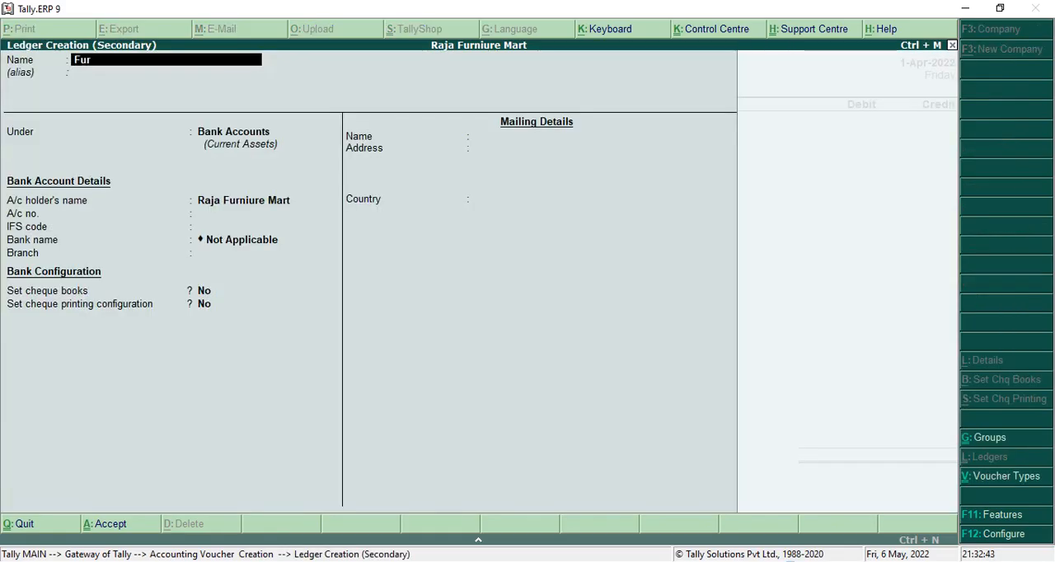
pyautogui.write('niture')
pyautogui.press('Return')
pyautogui.press('Return')
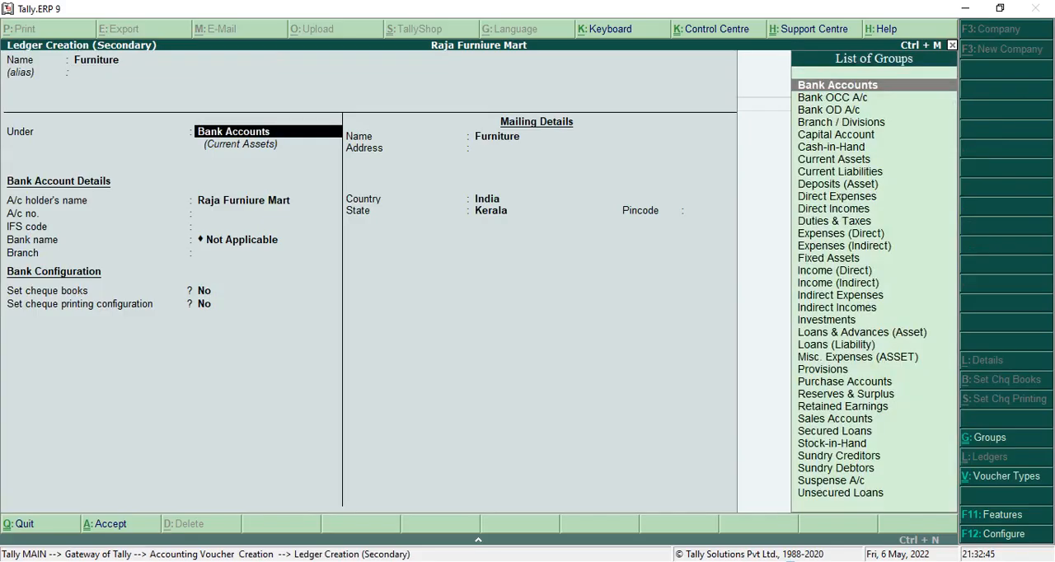
pyautogui.write('F')
pyautogui.press('Return')
pyautogui.hotkey('ctrl', 'a')
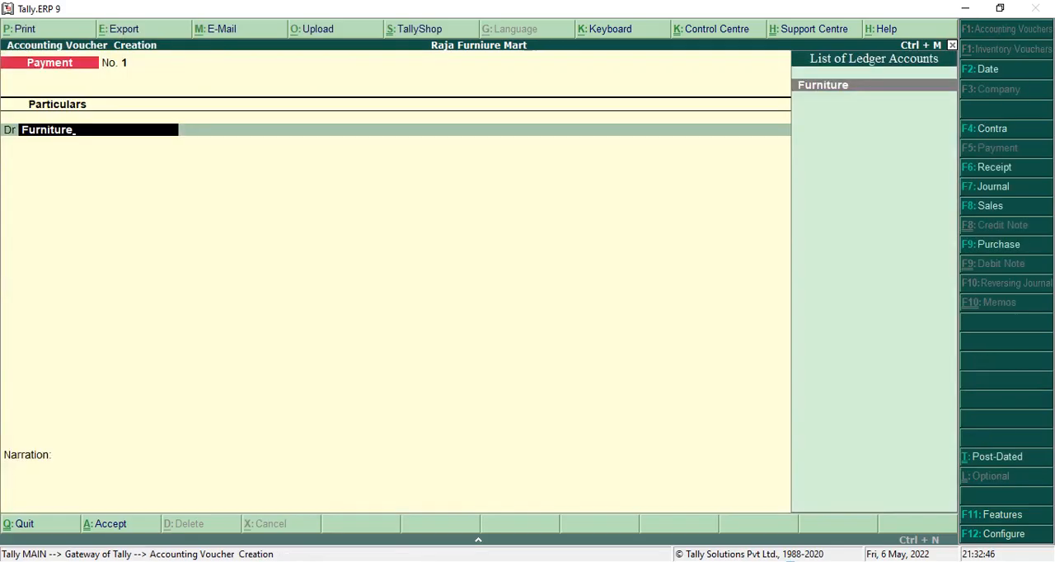
# Debit Furniture with 15,000, credit Cash with the same amount, leave the narration empty and save the payment voucher.
pyautogui.press('Return')
pyautogui.write('15000')
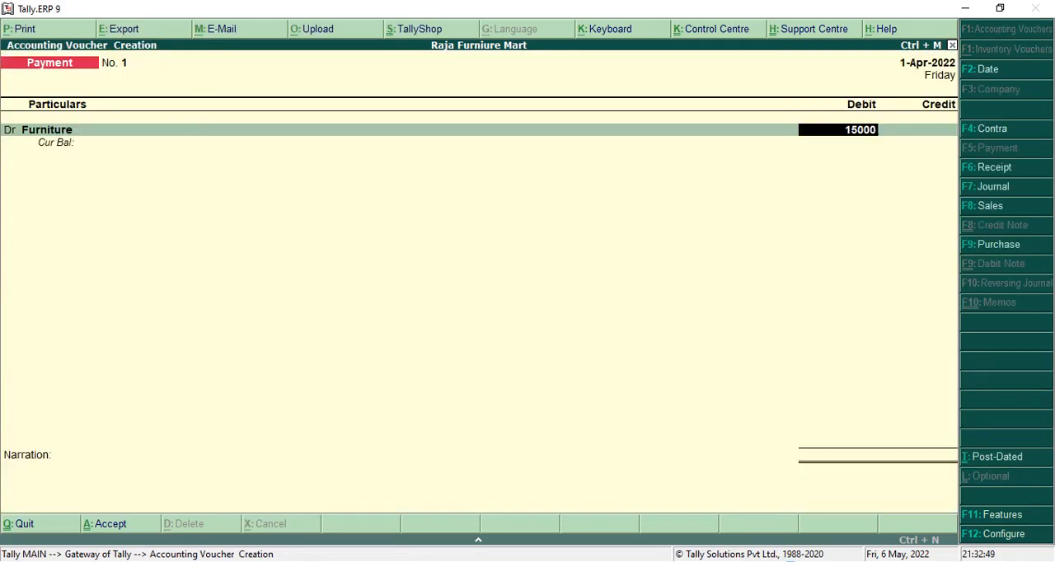
pyautogui.press('Return')
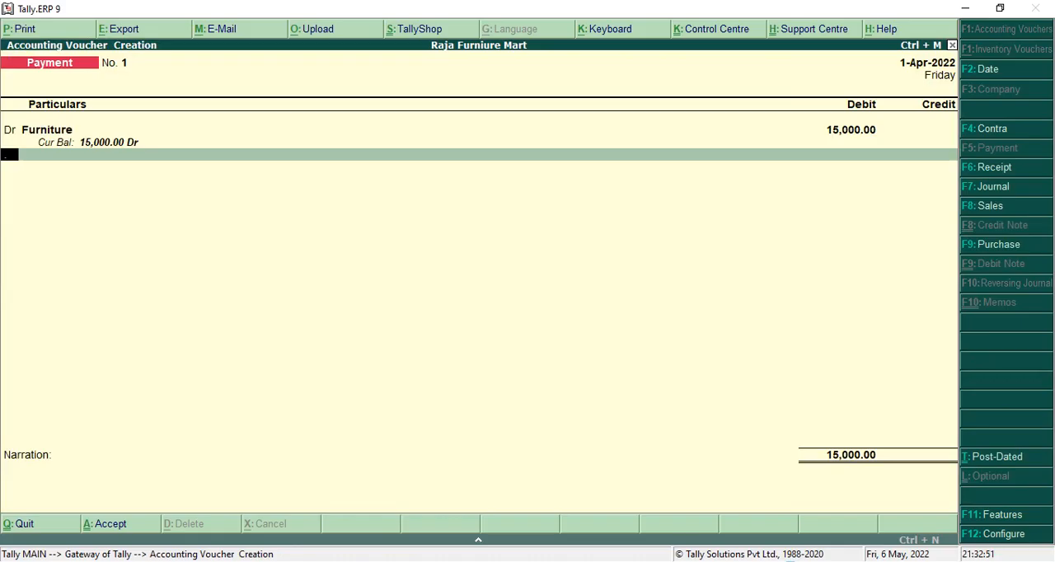
pyautogui.write('cCas')
pyautogui.press('Return')
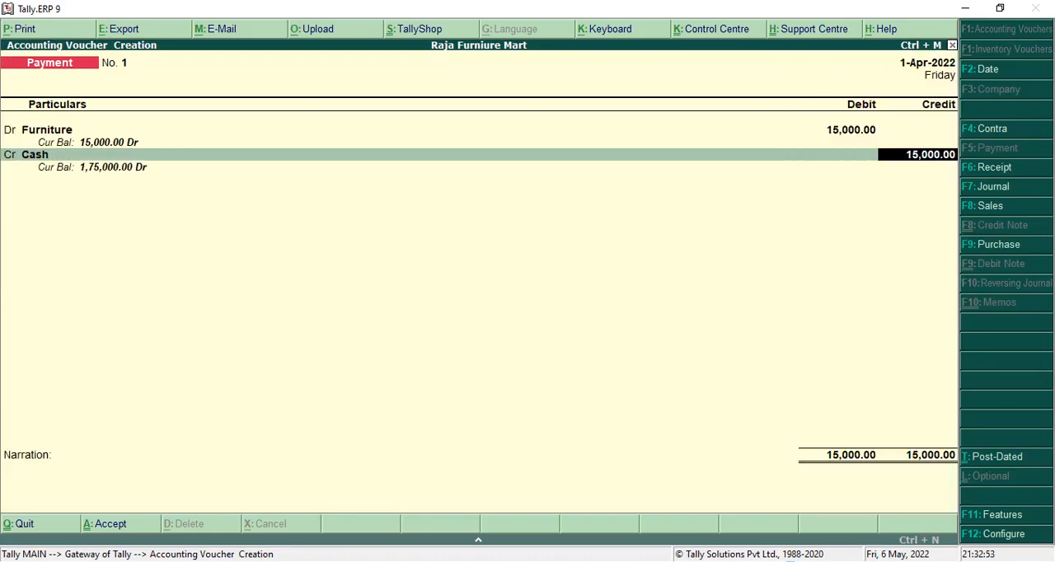
pyautogui.press('Return')
pyautogui.press('Return')
pyautogui.press('Return')
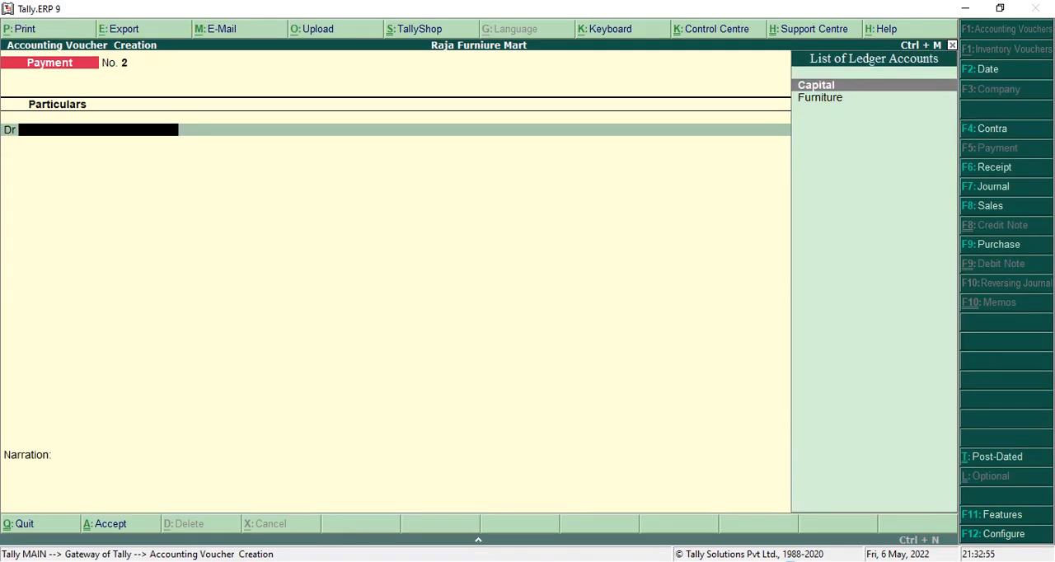
# Check the 7th April transaction in the PDF question paper and start a purchase voucher with no supplier invoice number or date.
pyautogui.hotkey('alt', 'Tab')
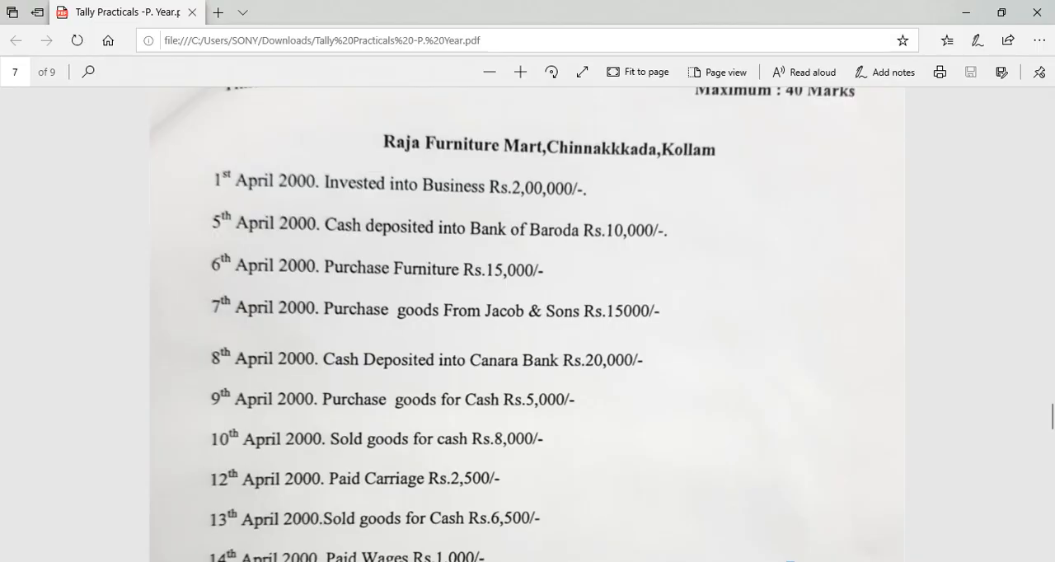
pyautogui.hotkey('alt', 'Tab')
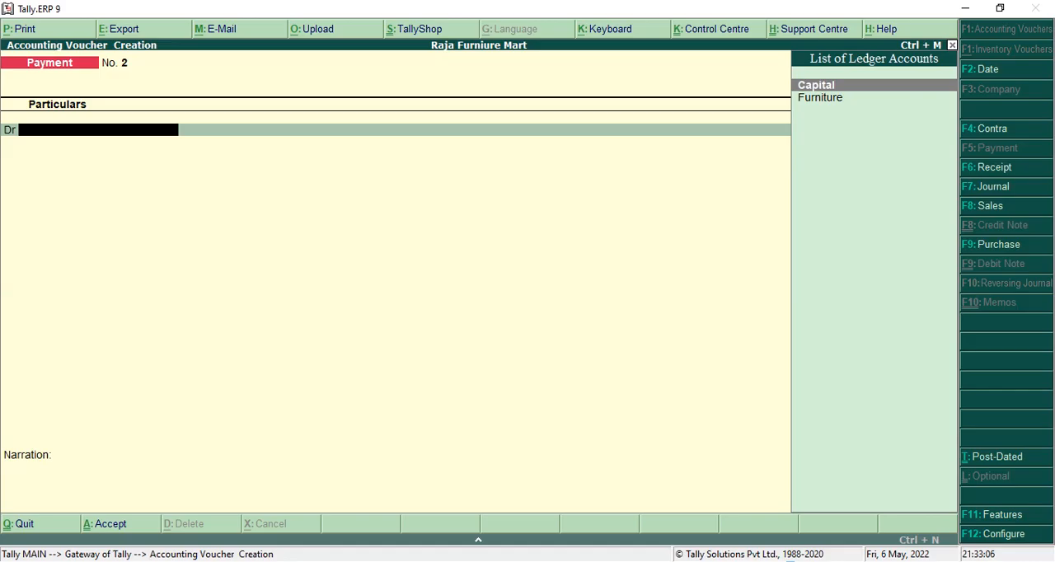
pyautogui.press('F9')
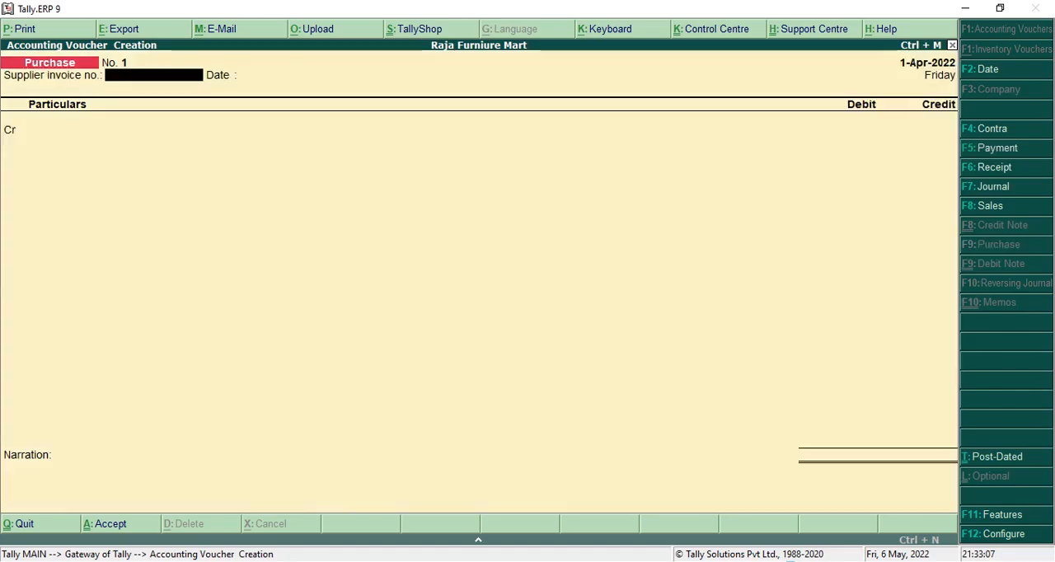
pyautogui.press('Return')
pyautogui.press('Return')
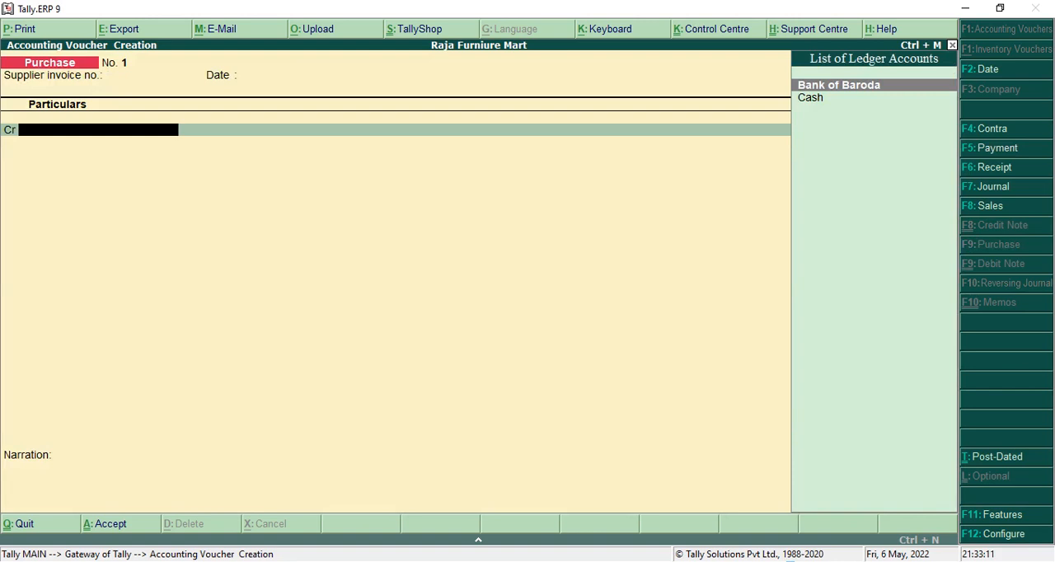
# From the purchase voucher's credit line, create and save a ledger named Jacob & Sons under the Sundry Creditors group.
pyautogui.hotkey('alt', 'c')
pyautogui.write('Jaco')
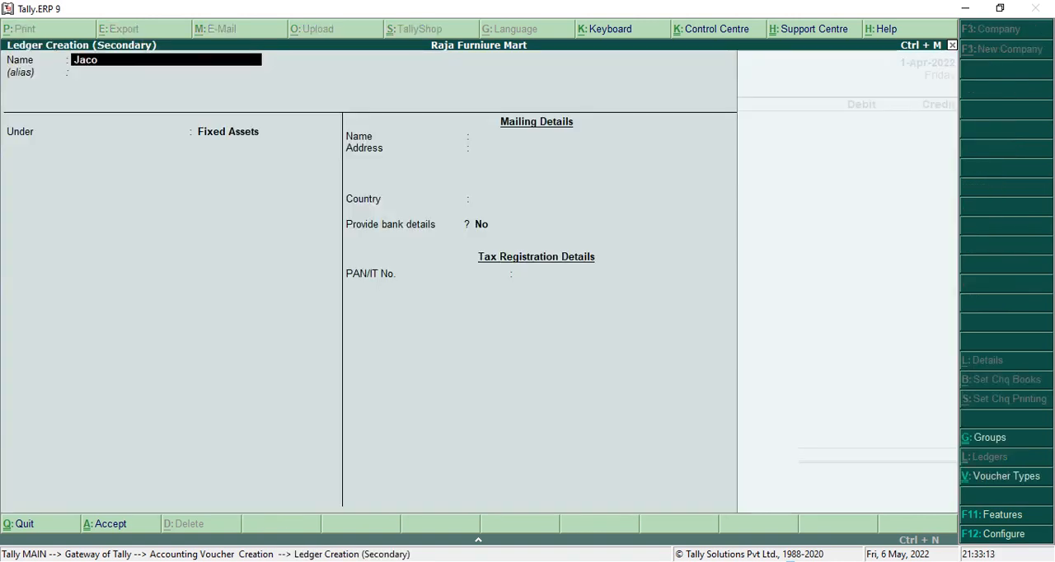
pyautogui.write('b & Sons')
pyautogui.press('Return')
pyautogui.press('Return')
pyautogui.write('S')
pyautogui.press('Up')
pyautogui.press('Up')
pyautogui.press('Up')
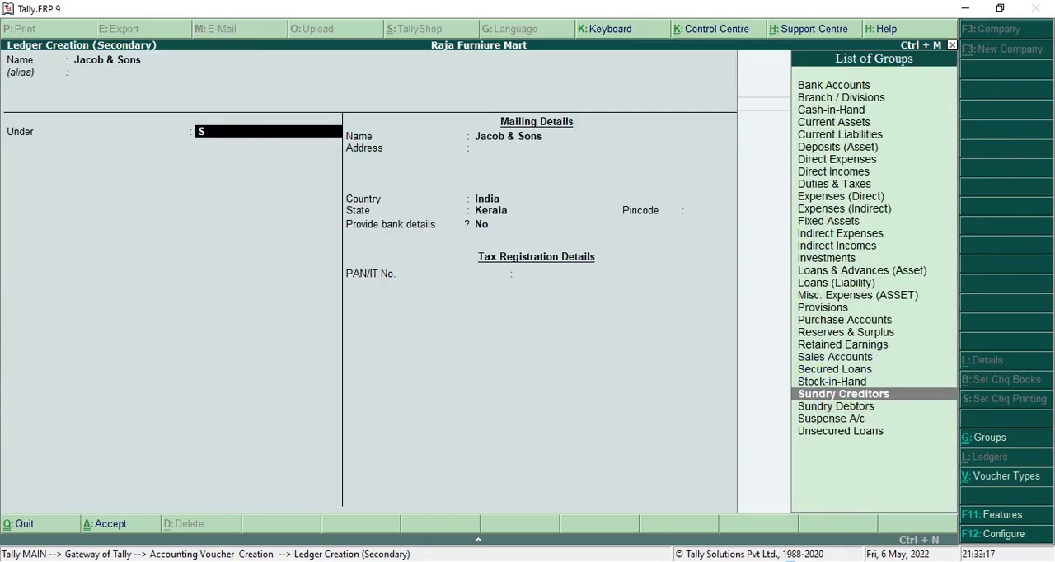
pyautogui.press('Return')
pyautogui.hotkey('ctrl', 'a')
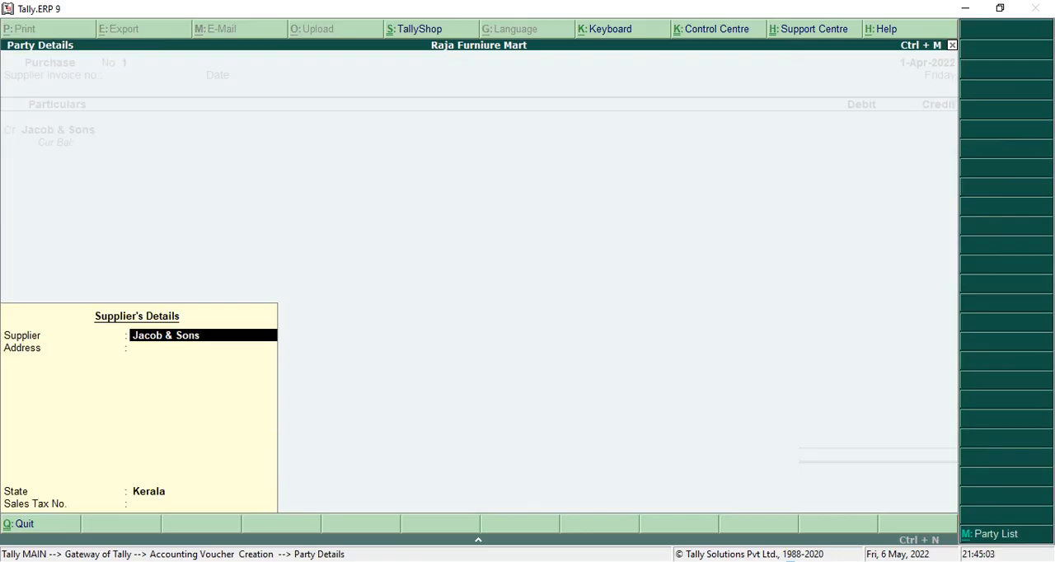
# Accept the default supplier details and credit Jacob & Sons with 15,000 in the purchase voucher.
pyautogui.hotkey('ctrl', 'a')
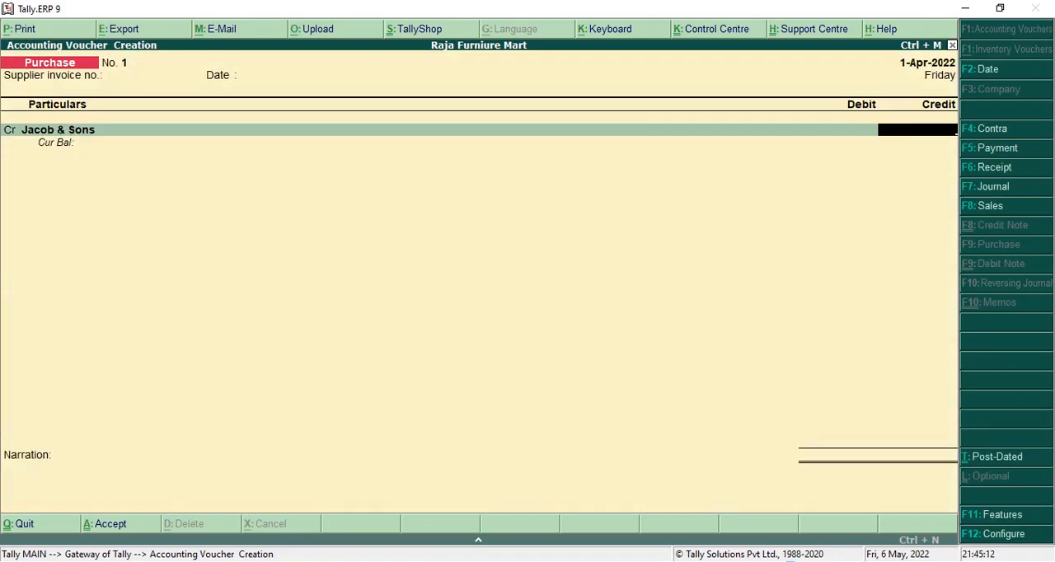
pyautogui.write('15000')
pyautogui.press('Return')
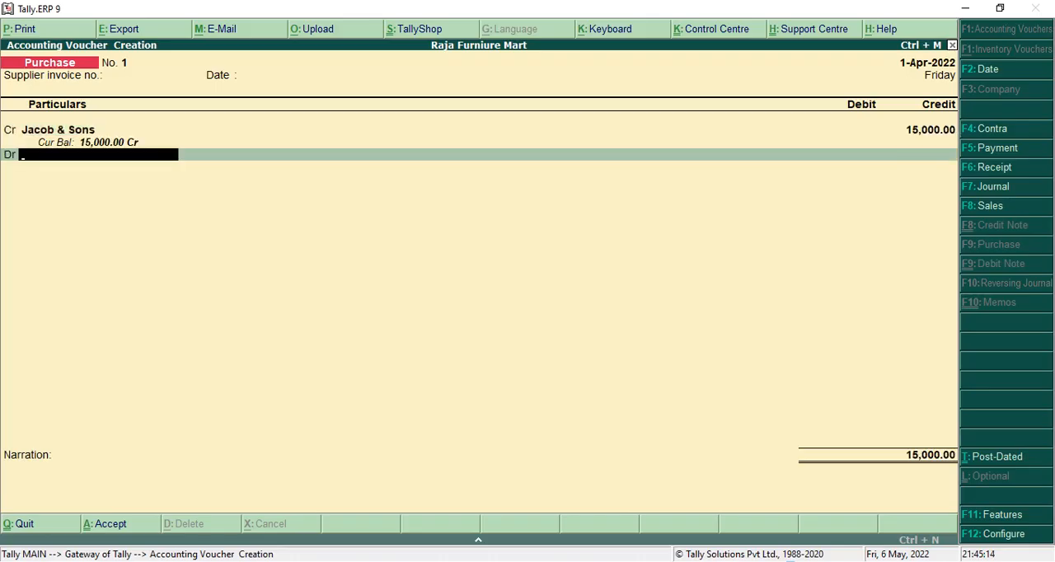
# For the debit line, create and save a ledger named Purchase under Purchase Accounts, with its ledger type left as Not Applicable.
pyautogui.hotkey('alt', 'c')
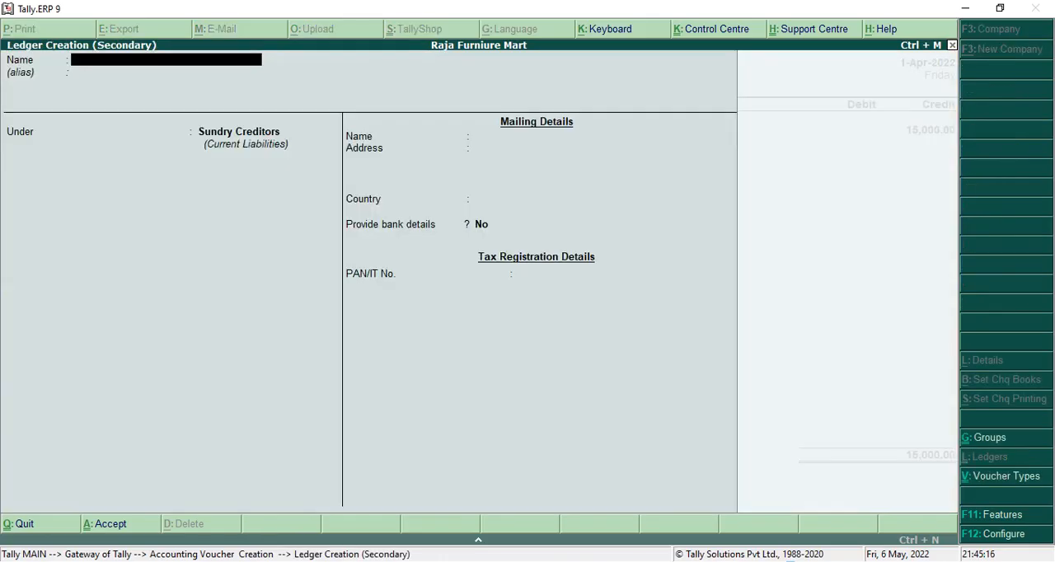
pyautogui.write('Purchase')
pyautogui.press('Return')
pyautogui.press('Return')
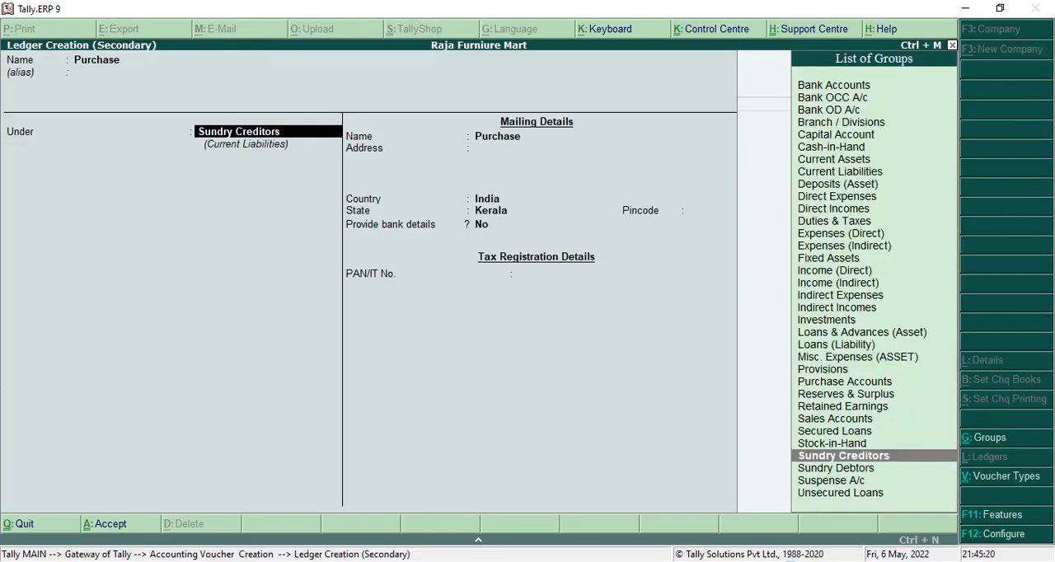
pyautogui.write('Pu')
pyautogui.press('Return')
pyautogui.press('Return')
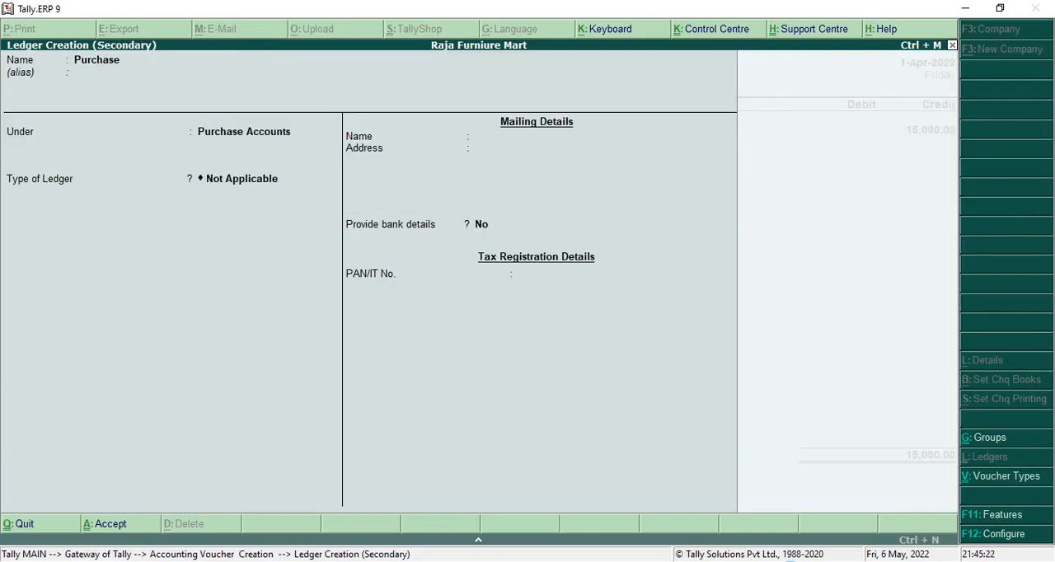
pyautogui.press('Return')
pyautogui.press('Return')
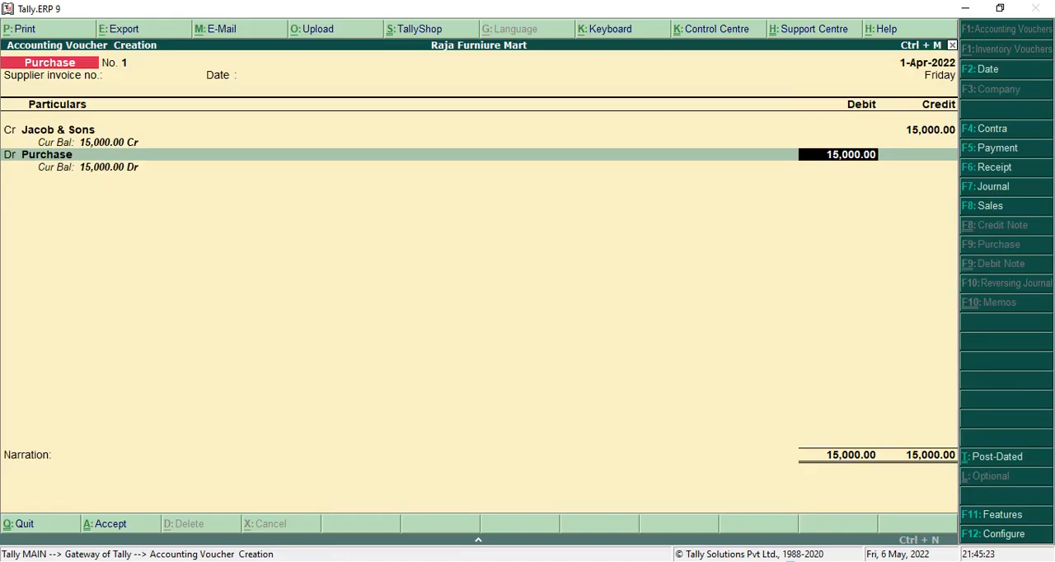
# Debit Purchase with 15,000, leave the narration empty and save the purchase voucher.
pyautogui.press('Return')
pyautogui.press('Return')
pyautogui.press('Return')
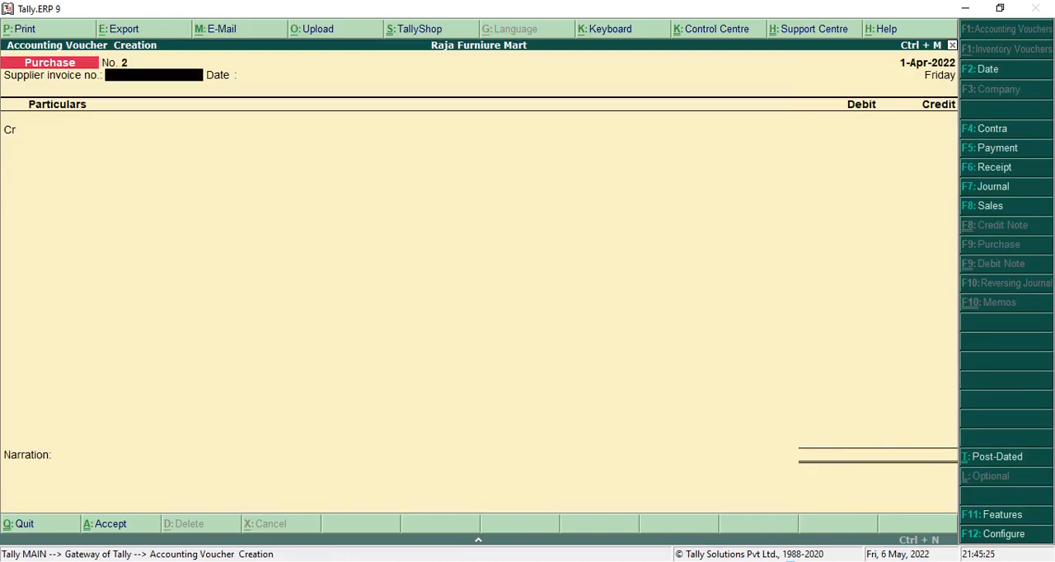
# Check the 8th April transaction in the PDF, switch to a contra voucher and credit Cash with 20,000.
pyautogui.hotkey('alt', 'Tab')
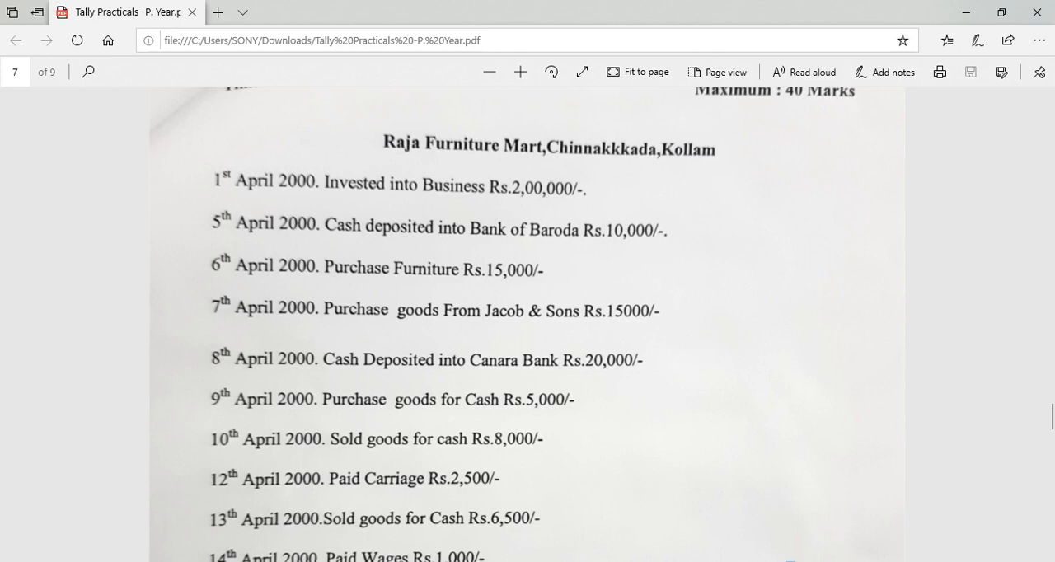
pyautogui.hotkey('alt', 'Tab')
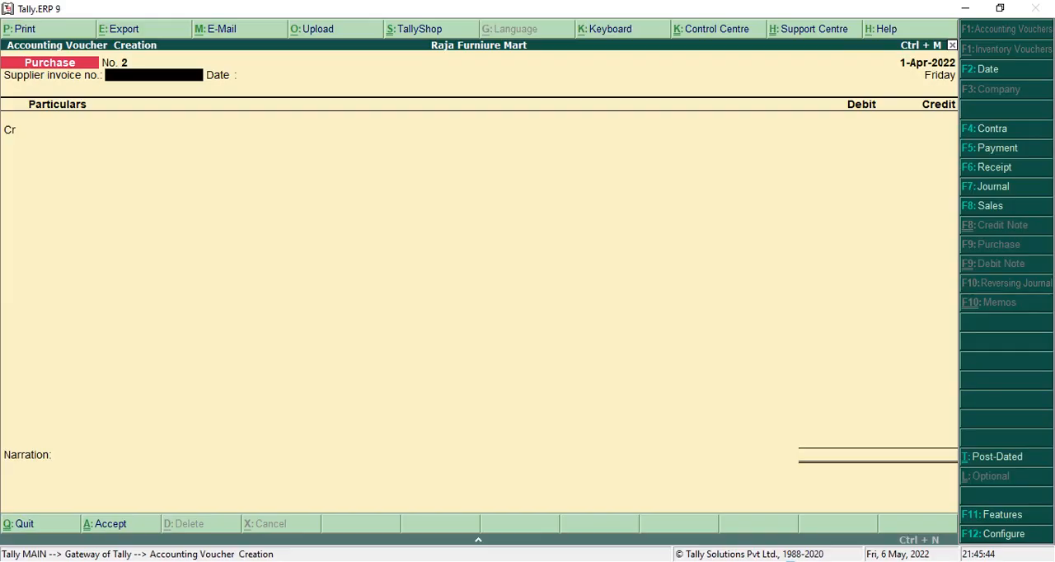
pyautogui.click(1004, 132)
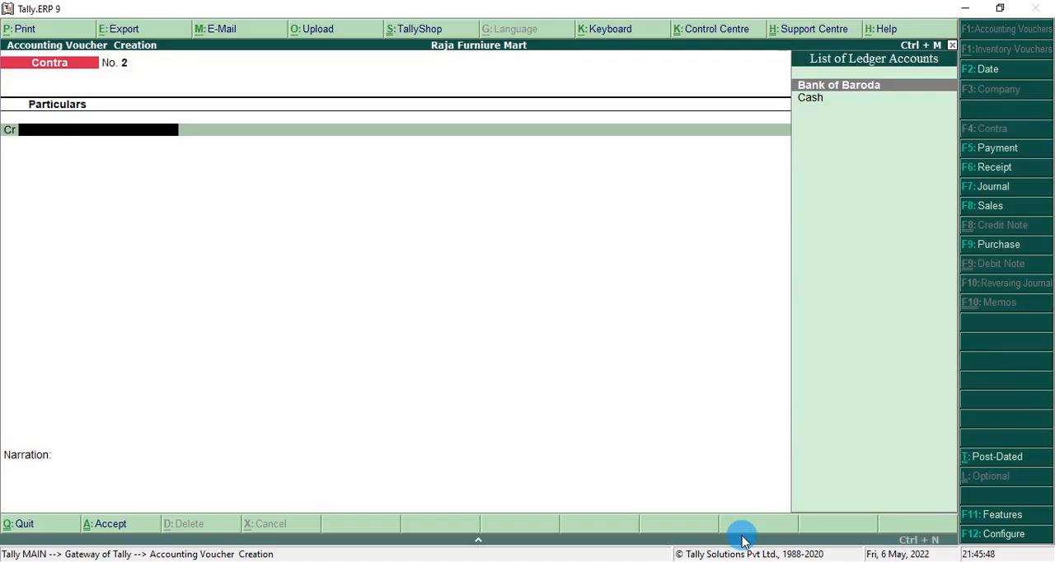
pyautogui.press('Down')
pyautogui.press('Return')
pyautogui.write('2000')
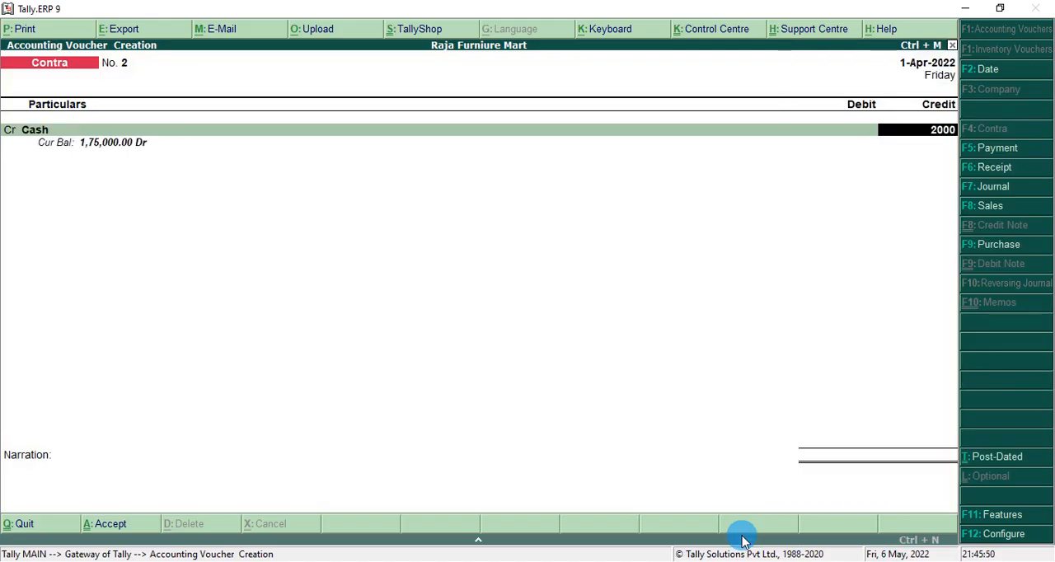
pyautogui.write('0')
pyautogui.press('Return')
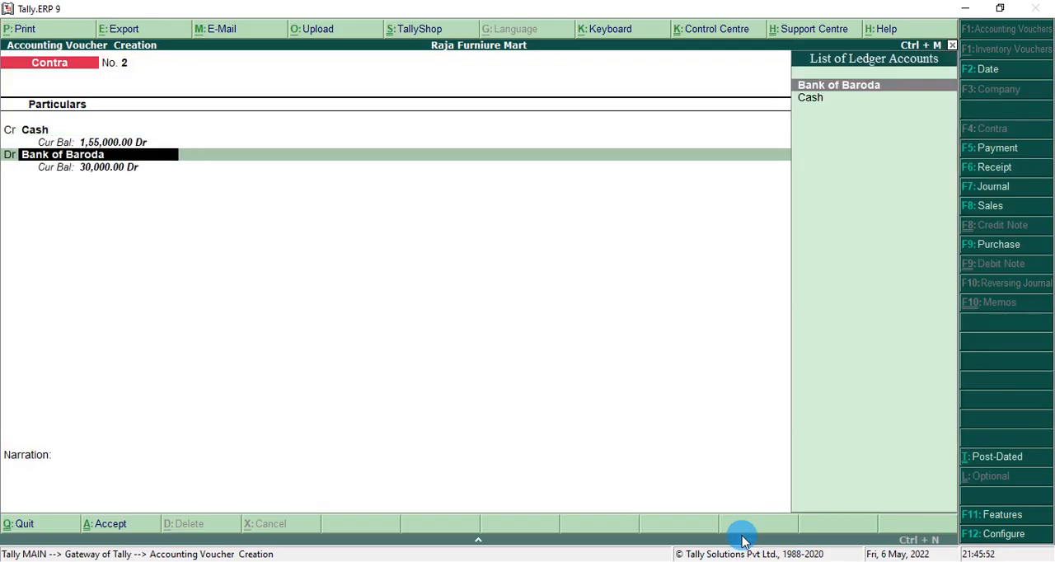
# From the contra voucher's debit line, create and save a ledger named Canara Bank under the Bank Accounts group.
pyautogui.hotkey('alt', 'c')
pyautogui.write('Canara')
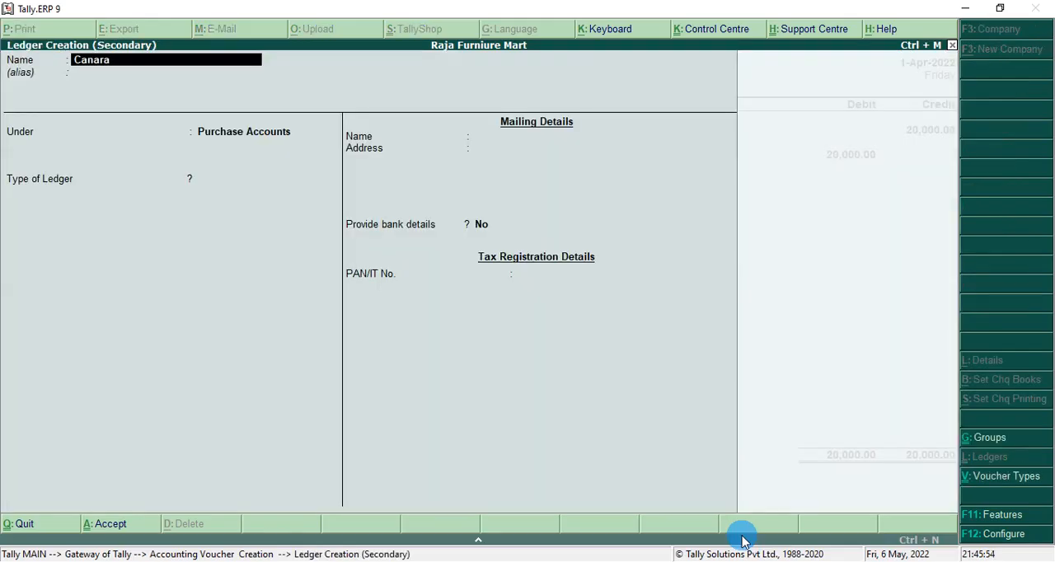
pyautogui.write(' Bank')
pyautogui.press('Return')
pyautogui.write('Ban')
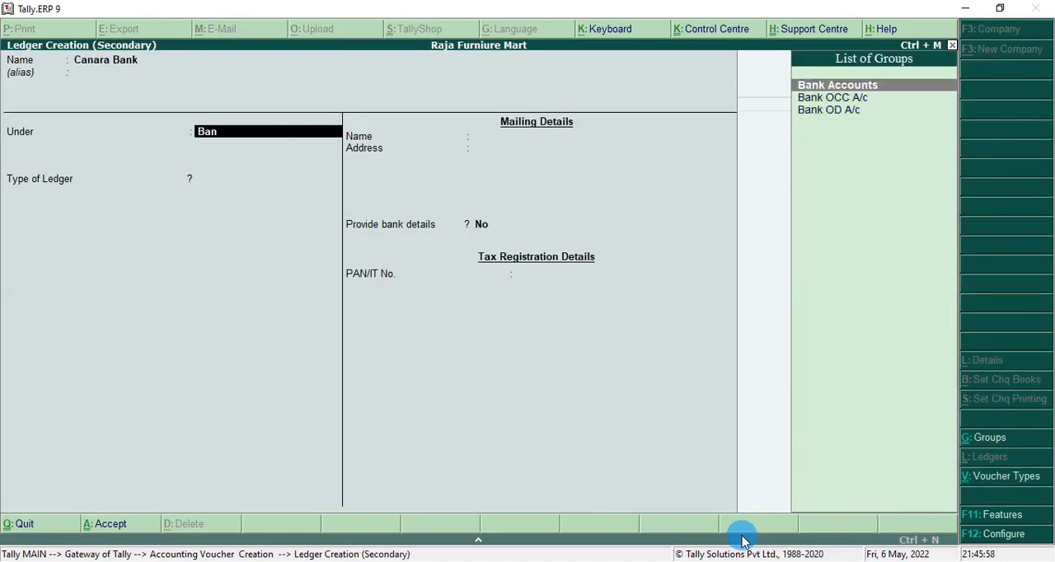
pyautogui.press('Return')
pyautogui.hotkey('ctrl', 'a')
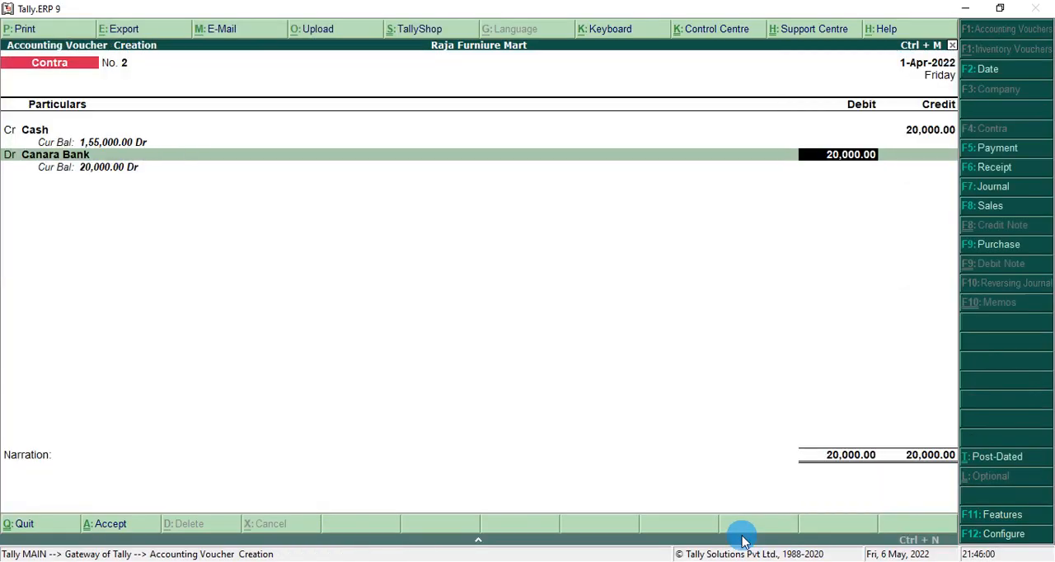
# Debit Canara Bank with 20,000, leave the cash denominations and narration empty and save the contra voucher.
pyautogui.press('Return')
pyautogui.press('Return')
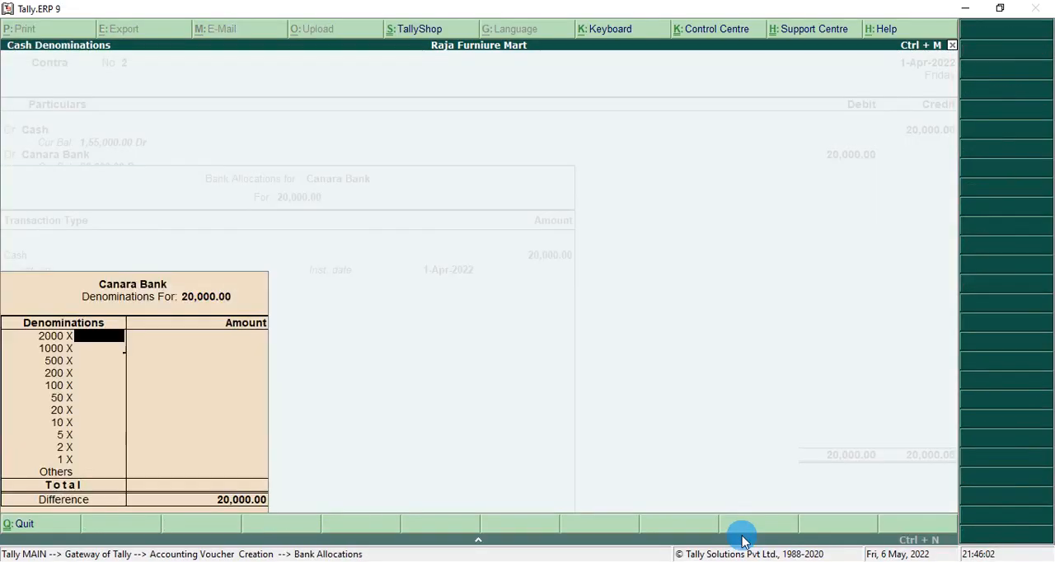
pyautogui.press('Return')
pyautogui.press('Return')
pyautogui.press('Return')
pyautogui.press('Return')
pyautogui.press('Return')
pyautogui.press('Return')
pyautogui.press('Return')
pyautogui.press('Return')
pyautogui.press('Return')
pyautogui.press('Return')
pyautogui.press('Return')
pyautogui.press('Return')
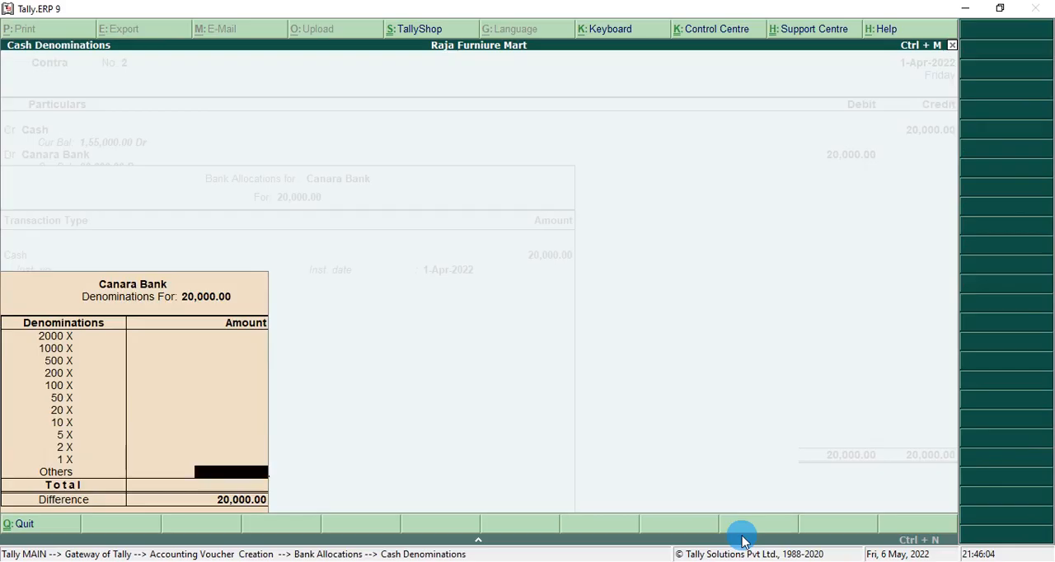
pyautogui.press('Return')
pyautogui.press('Return')
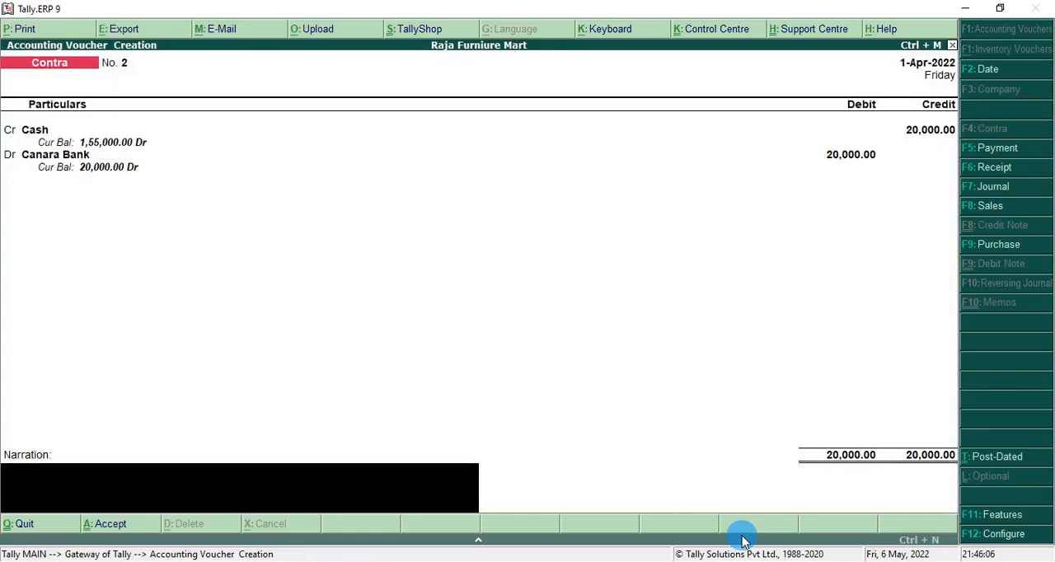
pyautogui.press('Return')
pyautogui.press('Return')
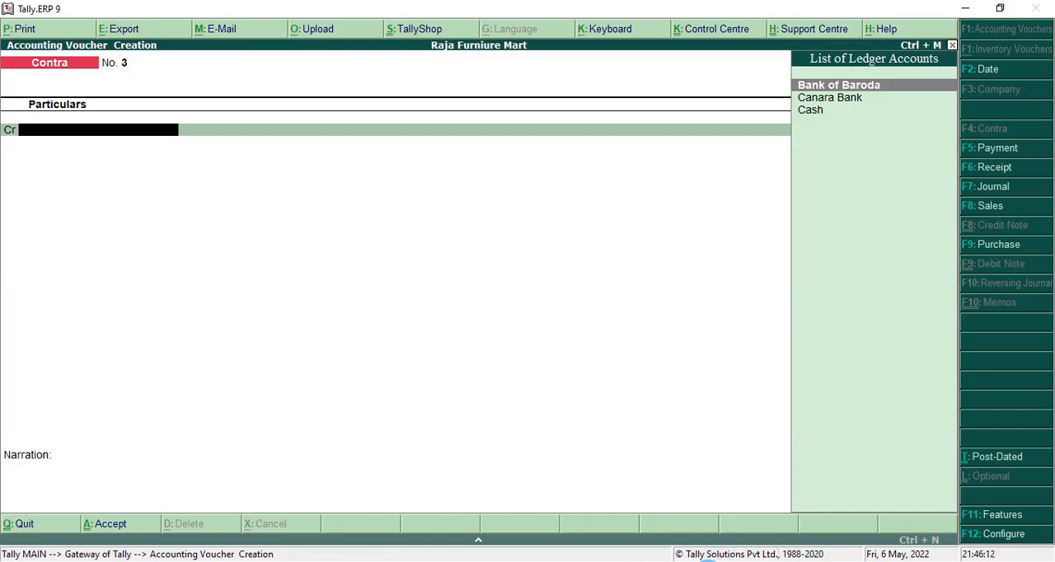
# Check the 9th April transaction in the PDF, switch to a purchase voucher and credit Cash with 5,000.
pyautogui.click(708, 560)
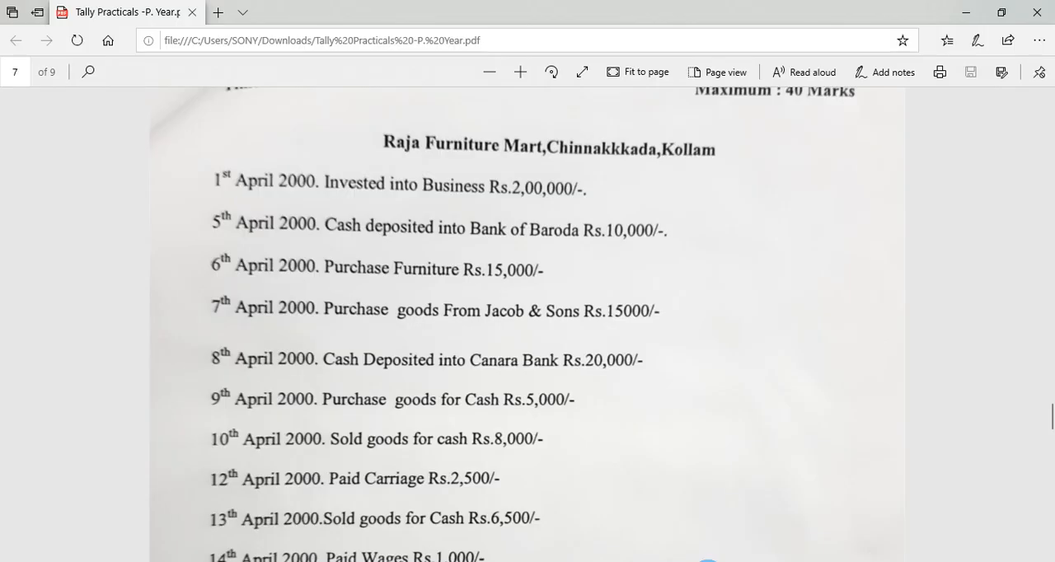
pyautogui.click(708, 560)
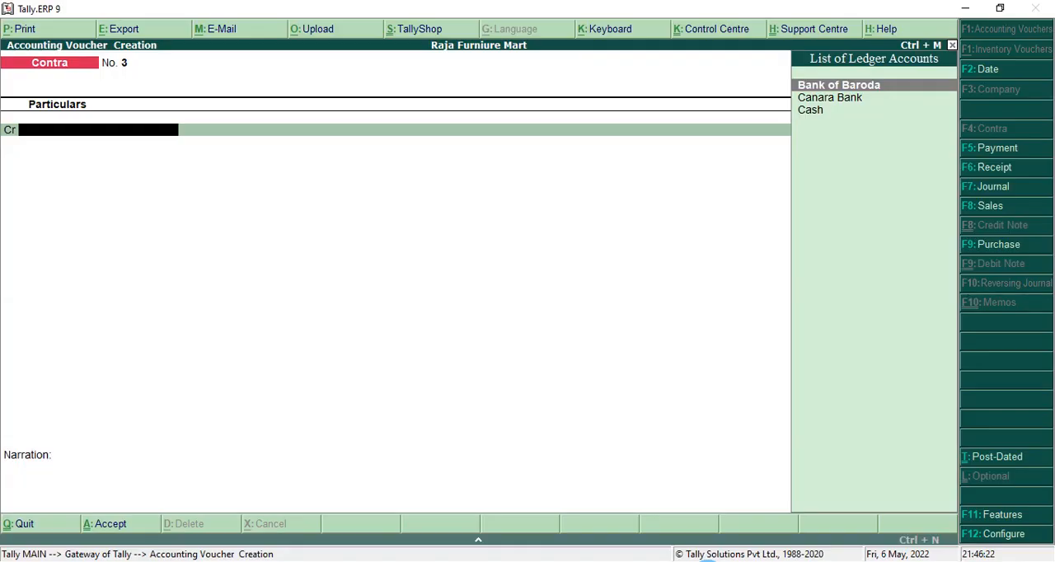
pyautogui.press('F9')
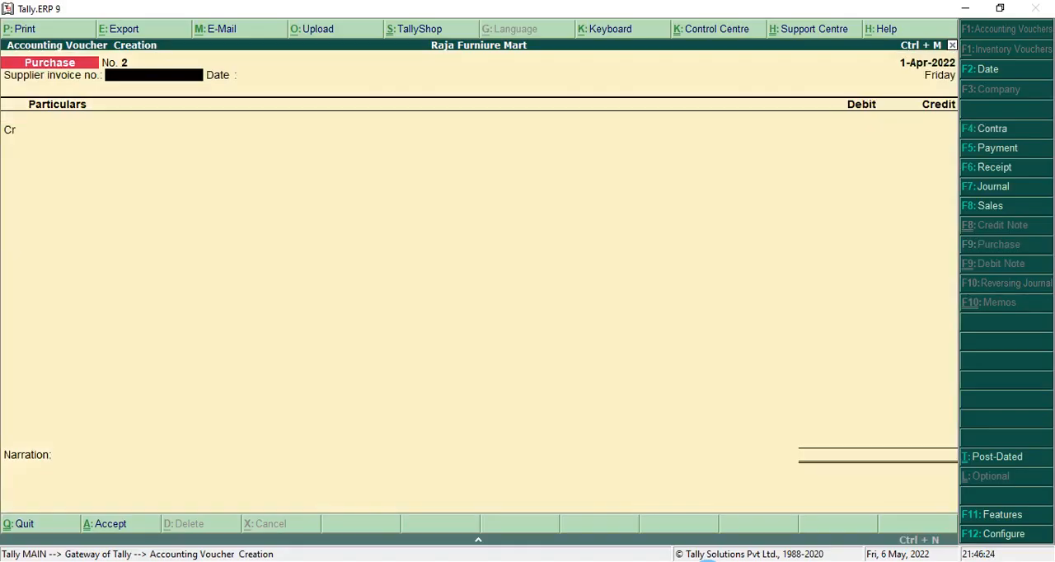
pyautogui.press('Return')
pyautogui.press('Return')
pyautogui.press('Down')
pyautogui.press('Down')
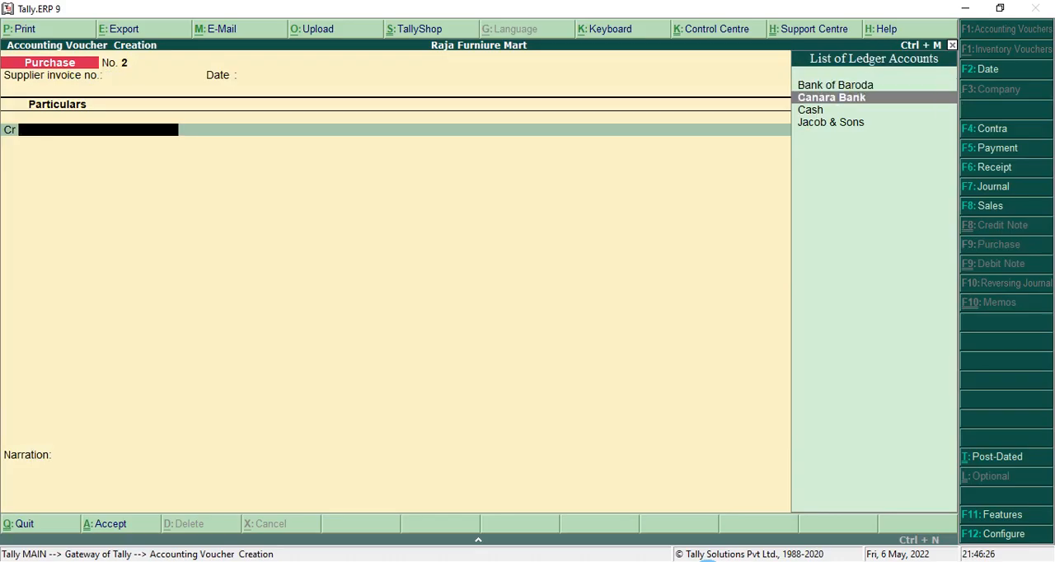
pyautogui.press('Return')
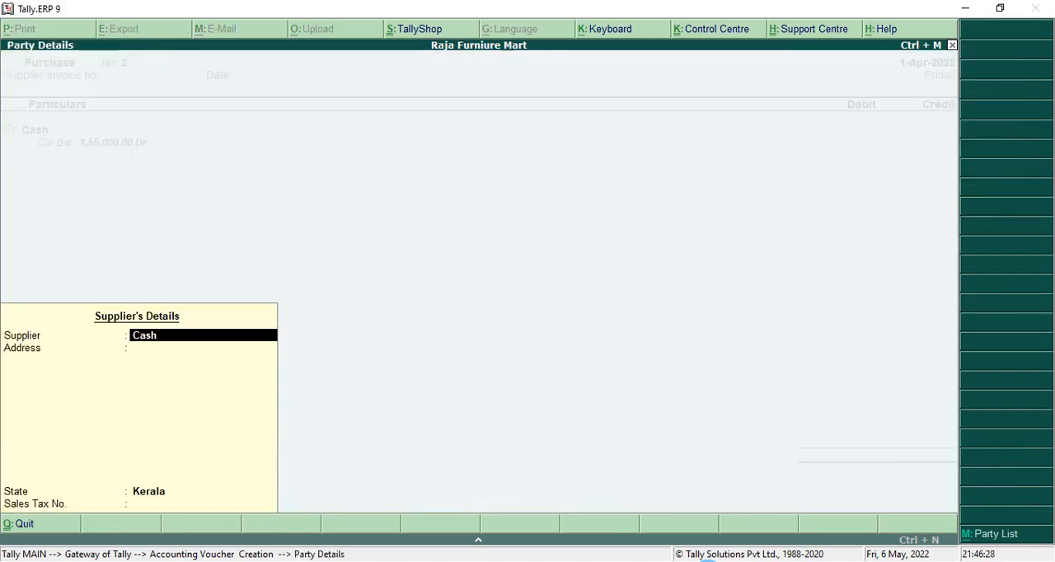
pyautogui.hotkey('ctrl', 'a')
pyautogui.write('5000')
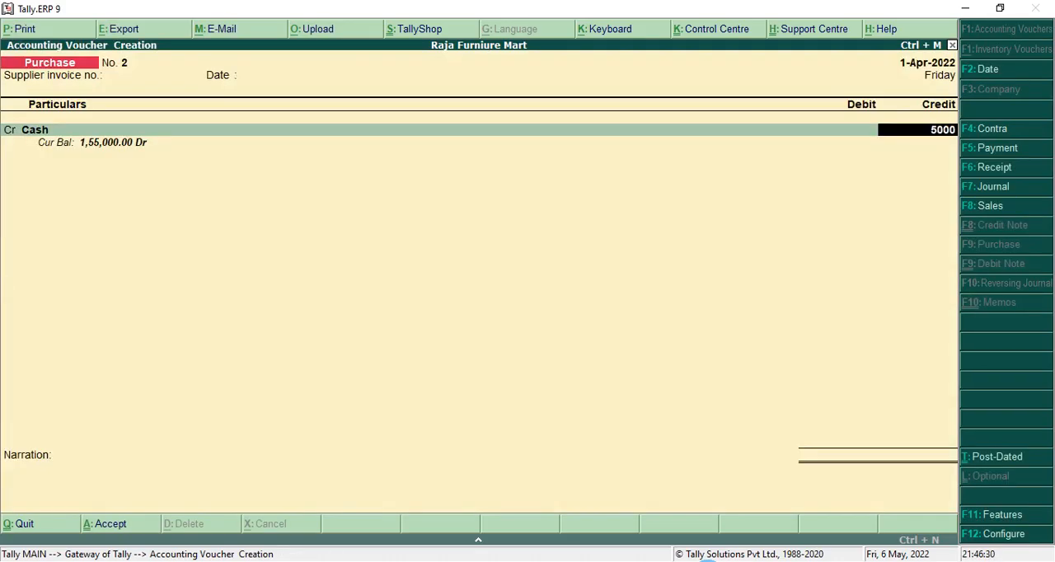
pyautogui.press('Return')
# Debit Purchase with 5,000, leave the narration empty and save the purchase voucher.
pyautogui.press('Return')
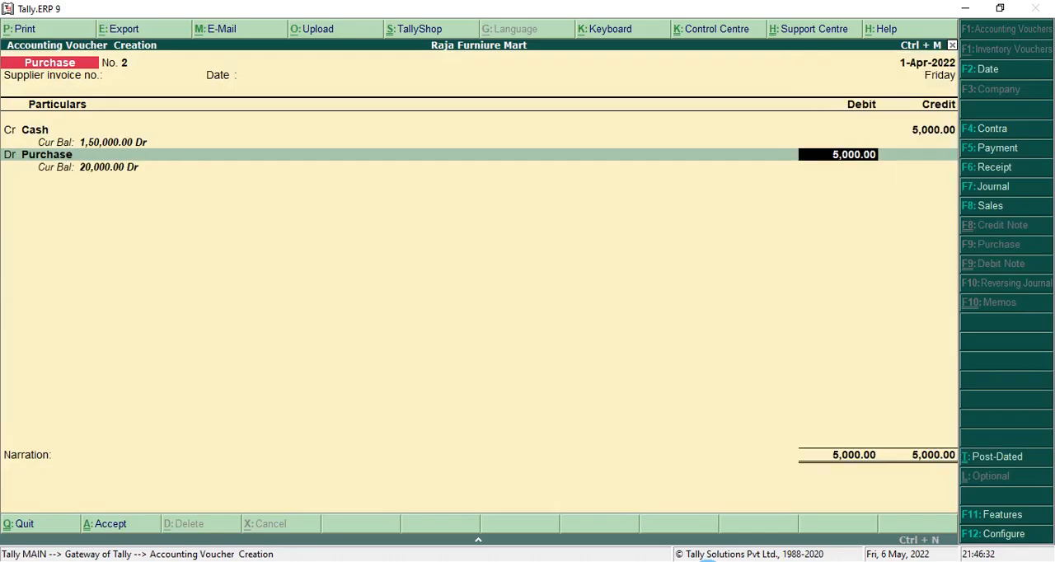
pyautogui.press('Return')
pyautogui.press('Return')
pyautogui.press('Return')
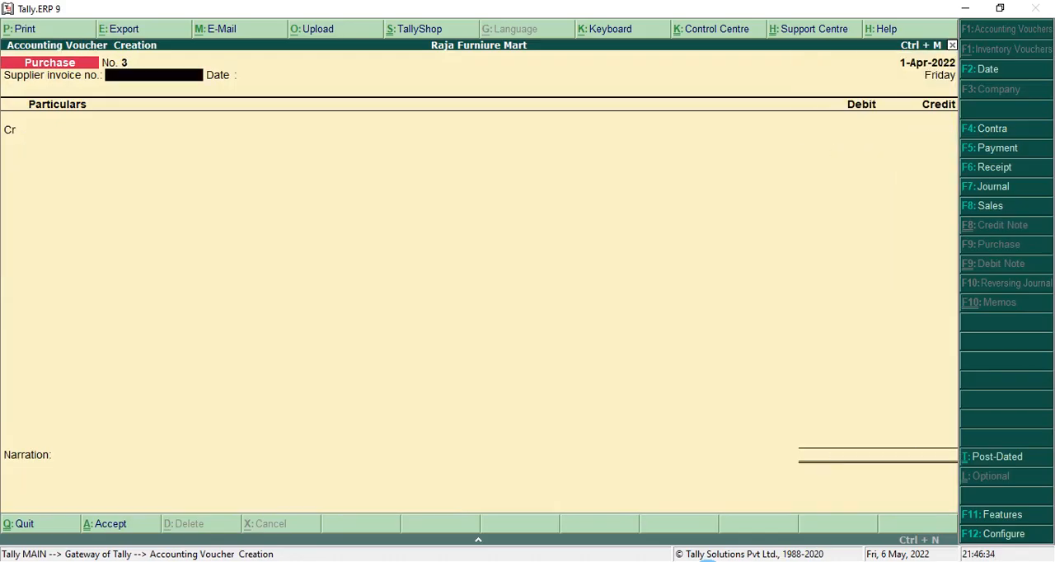
# Check the 10th April transaction in the PDF, switch to a sales voucher and debit Cash with 8,000.
pyautogui.hotkey('alt', 'Tab')
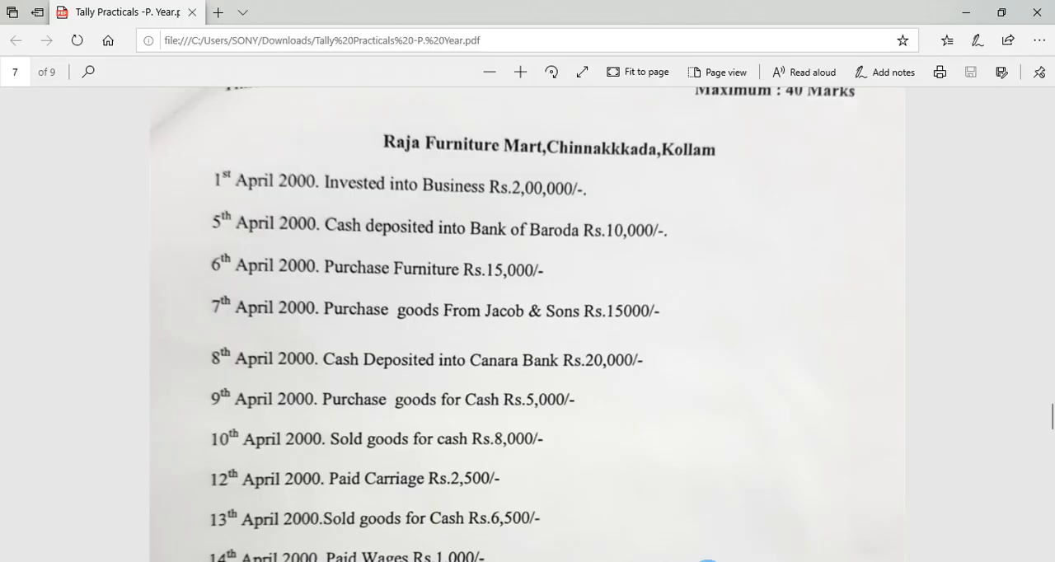
pyautogui.hotkey('alt', 'Tab')
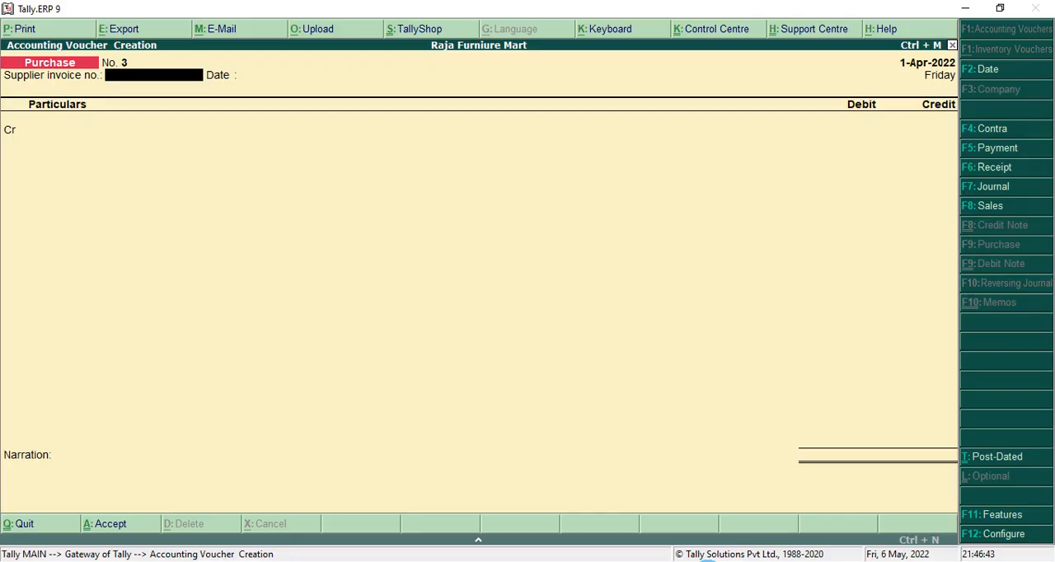
pyautogui.press('F8')
pyautogui.press('Return')
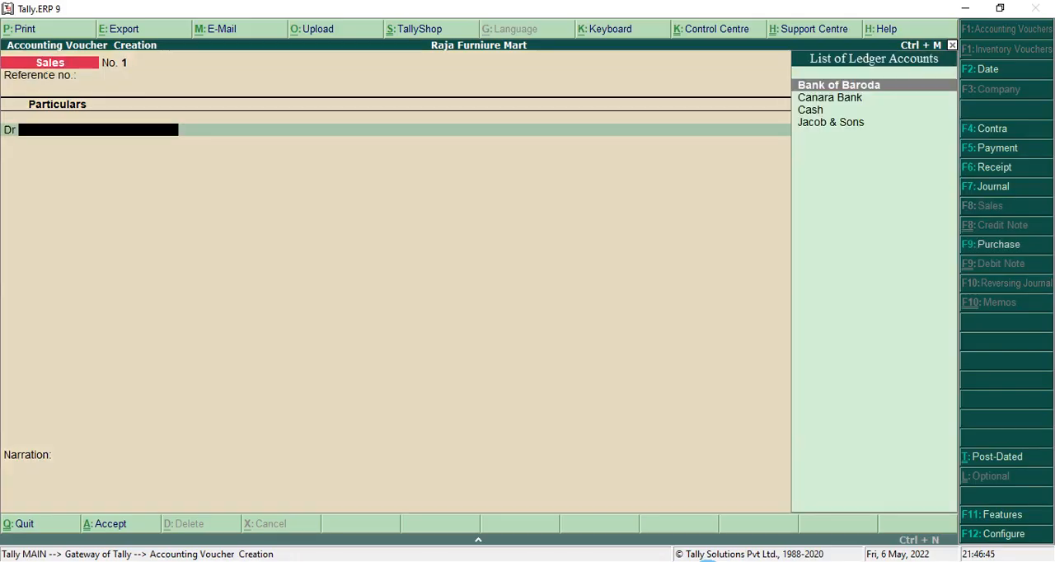
pyautogui.press('Down')
pyautogui.press('Down')
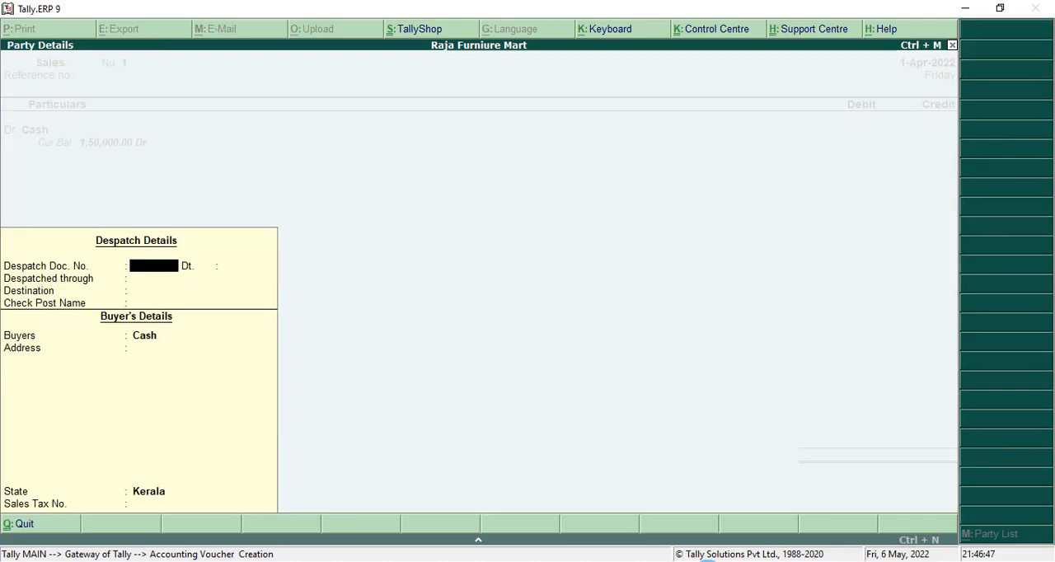
pyautogui.hotkey('ctrl', 'a')
pyautogui.write('8,00')
pyautogui.write('0')
pyautogui.press('Return')
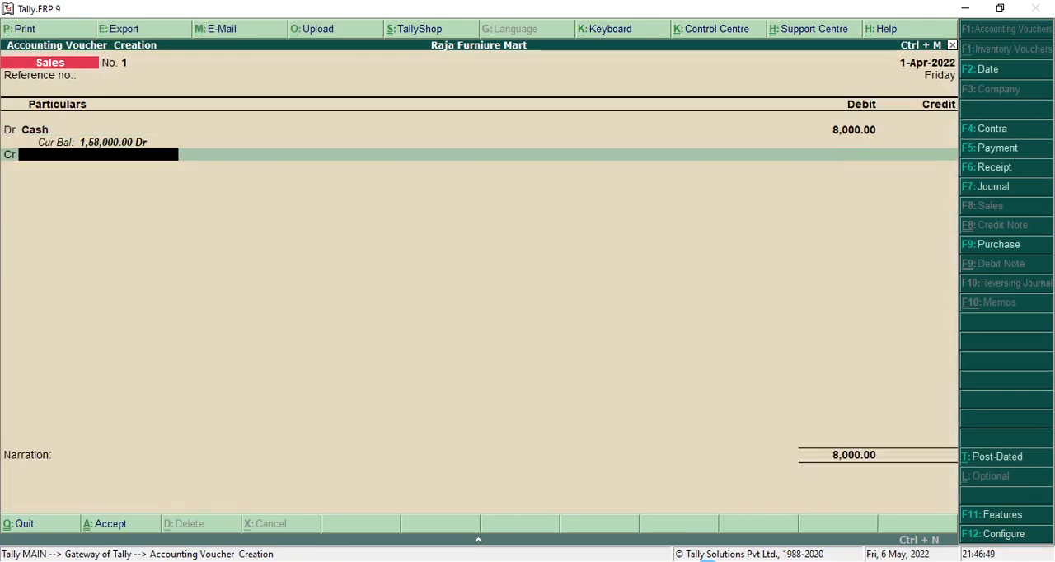
# From the sales voucher's credit line, create and save a ledger named Sales under the Sales Accounts group.
pyautogui.hotkey('alt', 'c')
pyautogui.write('Sales')
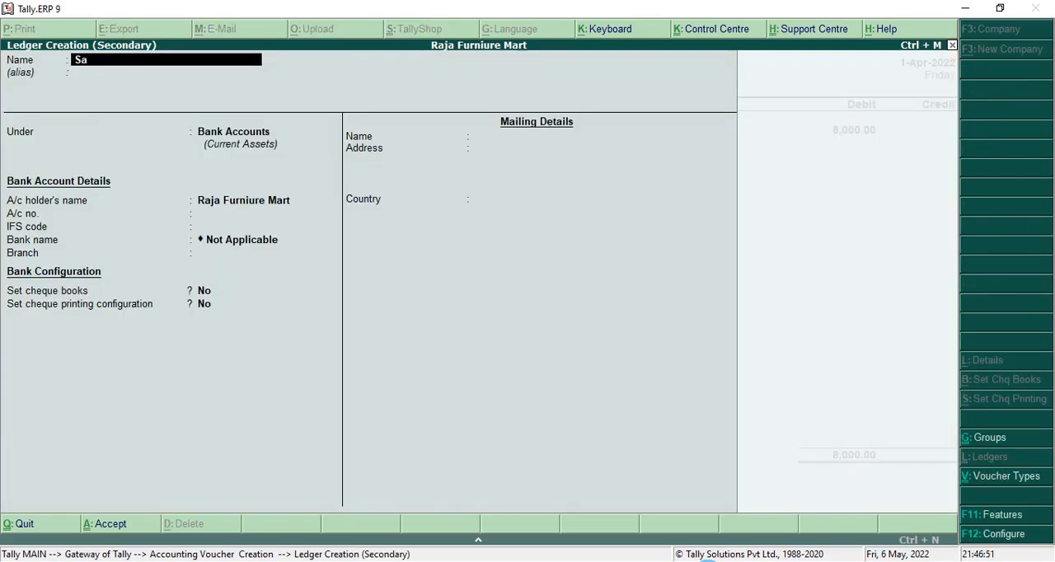
pyautogui.press('Return')
pyautogui.press('Return')
pyautogui.write('Sa')
pyautogui.press('Return')
pyautogui.press('Return')
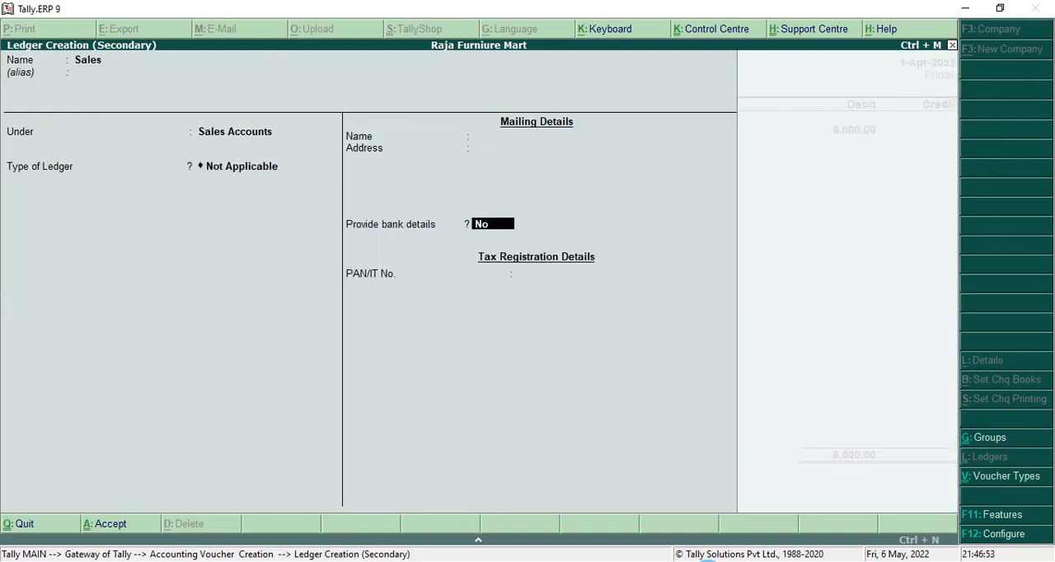
pyautogui.press('Return')
pyautogui.press('Return')
# Credit Sales with 8,000, leave the narration empty and save the sales voucher.
pyautogui.press('Return')
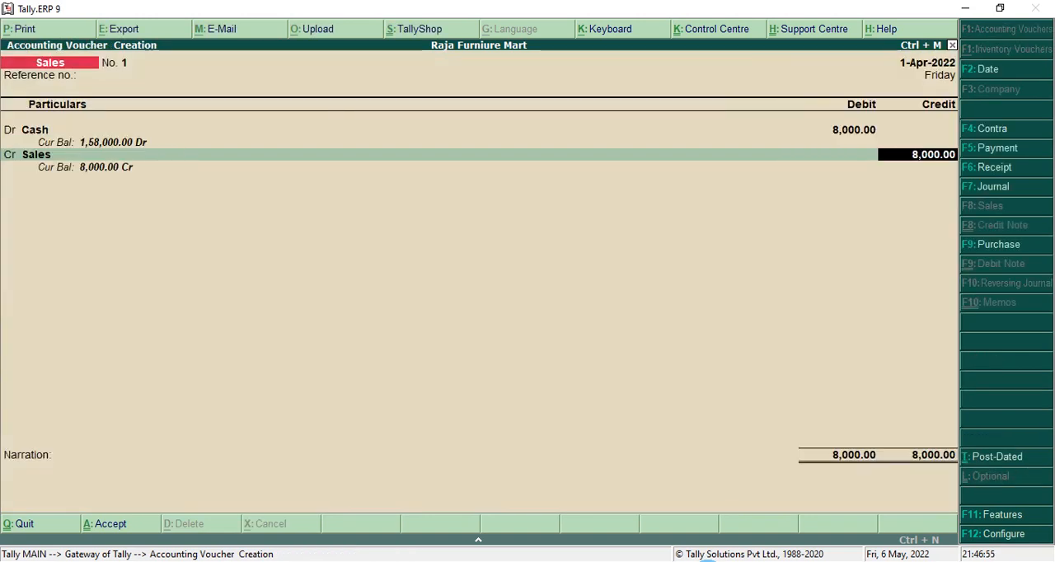
pyautogui.press('Return')
pyautogui.press('Return')
pyautogui.press('Return')
pyautogui.press('Return')
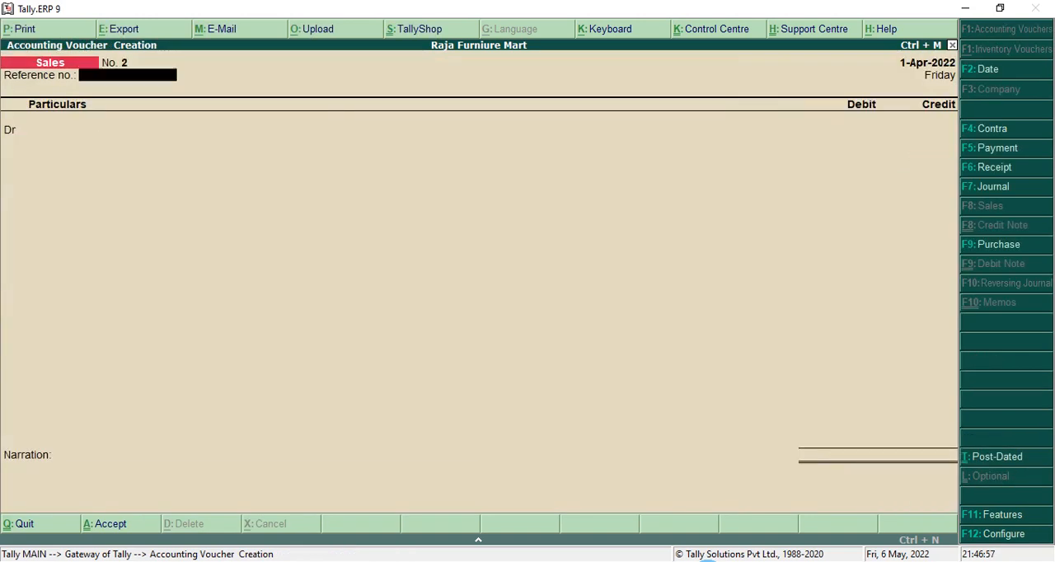
# Check the 12th April transaction in the PDF and switch to a payment voucher.
pyautogui.hotkey('alt', 'Tab')
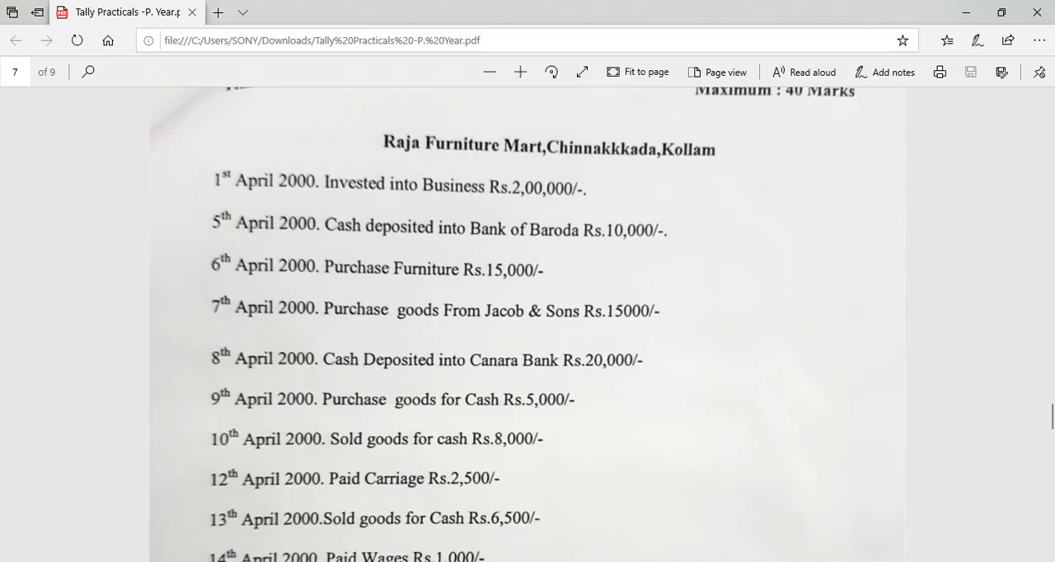
pyautogui.hotkey('alt', 'Tab')
pyautogui.press('F5')
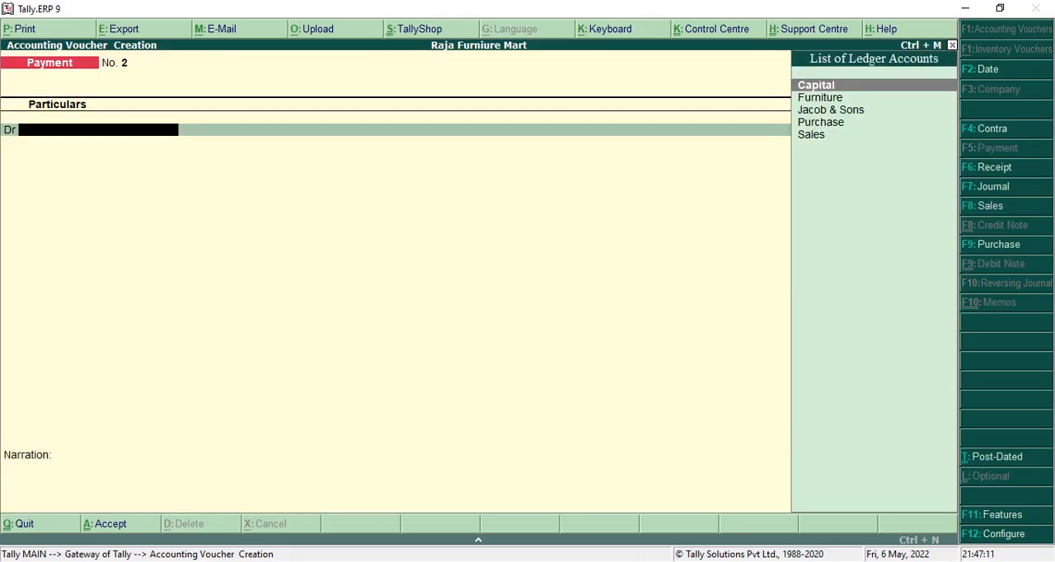
# From the payment voucher's debit line, create and save a ledger named Carriage under the Indirect Expenses group.
pyautogui.hotkey('alt', 'c')
pyautogui.write('Carriage')
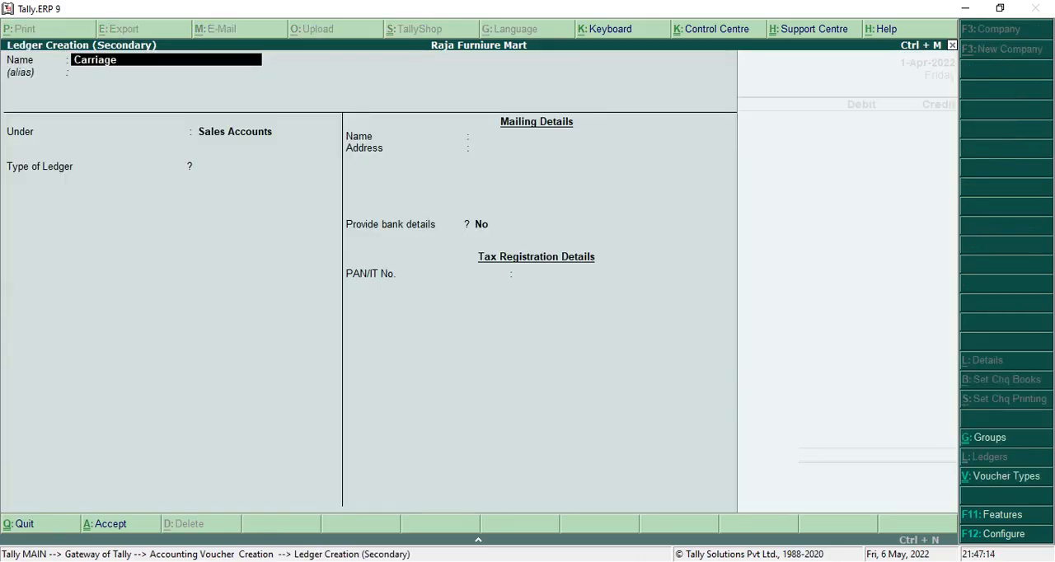
pyautogui.press('Return')
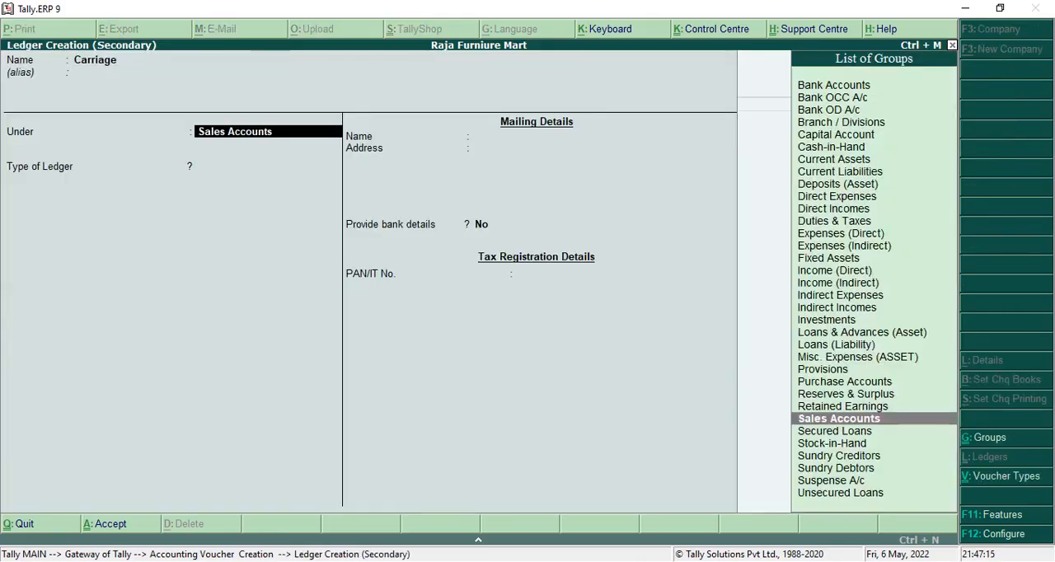
pyautogui.write('In')
pyautogui.press('Down')
pyautogui.press('Down')
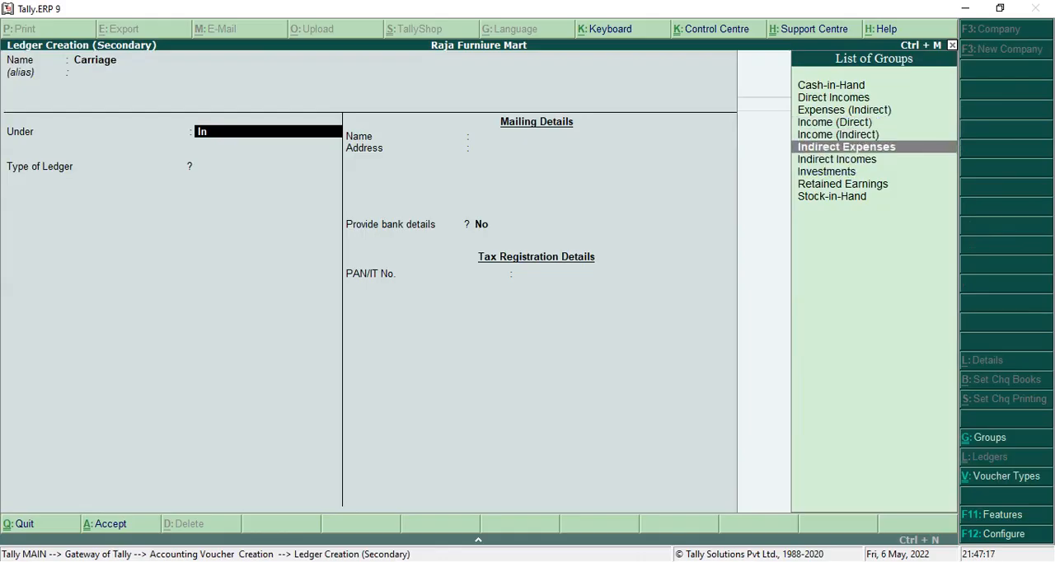
pyautogui.press('Return')
pyautogui.press('Return')
pyautogui.press('Return')
pyautogui.press('Return')
pyautogui.press('Return')
pyautogui.press('Return')
pyautogui.press('Return')
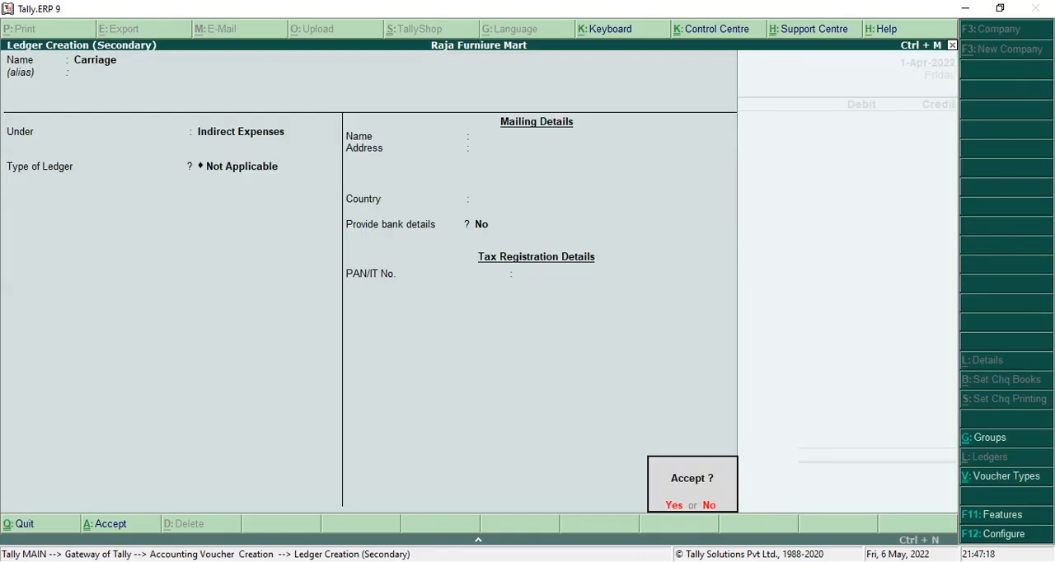
pyautogui.press('Return')
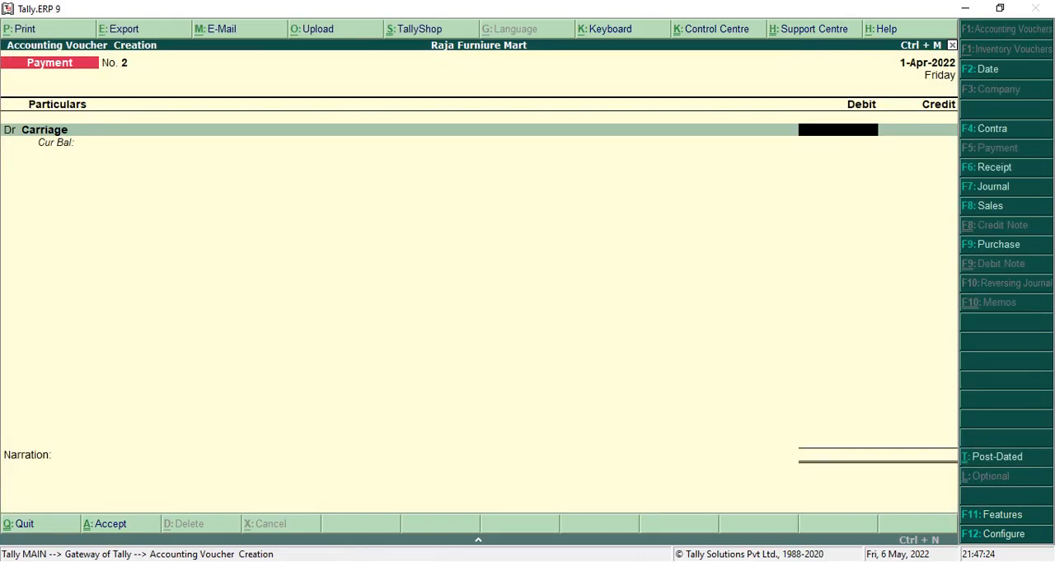
# Debit Carriage and credit Cash with 2,500, leave the narration empty and save the payment voucher.
pyautogui.write('2500')
pyautogui.press('Return')
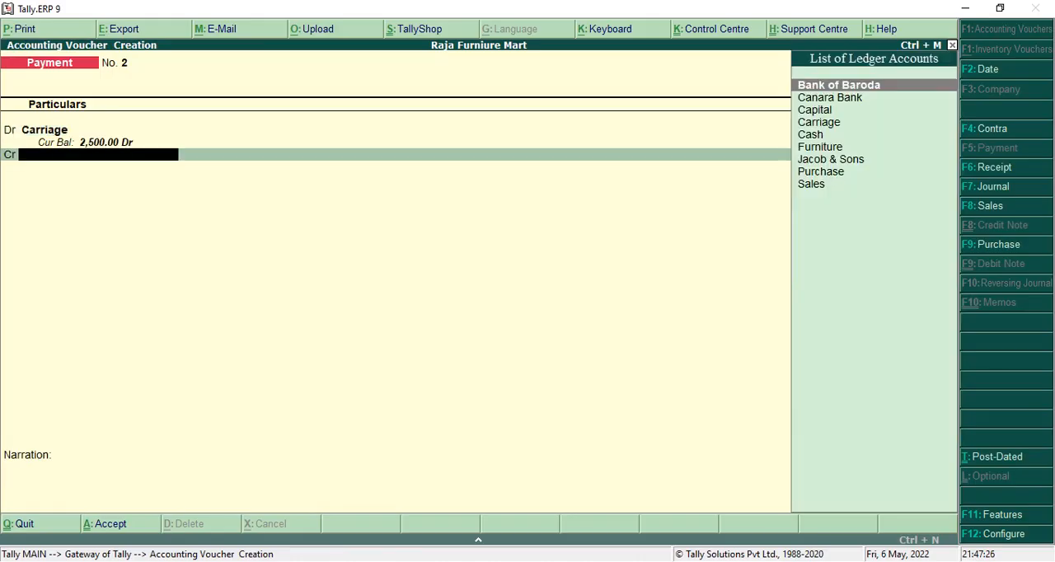
pyautogui.write('cash')
pyautogui.press('Return')
pyautogui.press('Return')
pyautogui.press('Return')
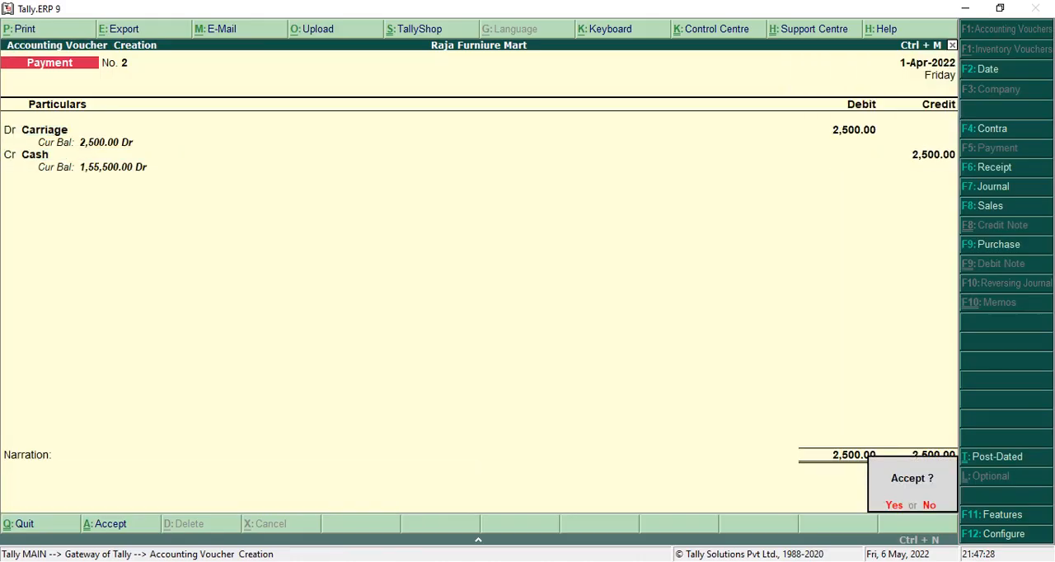
pyautogui.press('Return')
# Check the 13th April and remaining transactions in the PDF and switch to a sales voucher.
pyautogui.hotkey('alt', 'Tab')
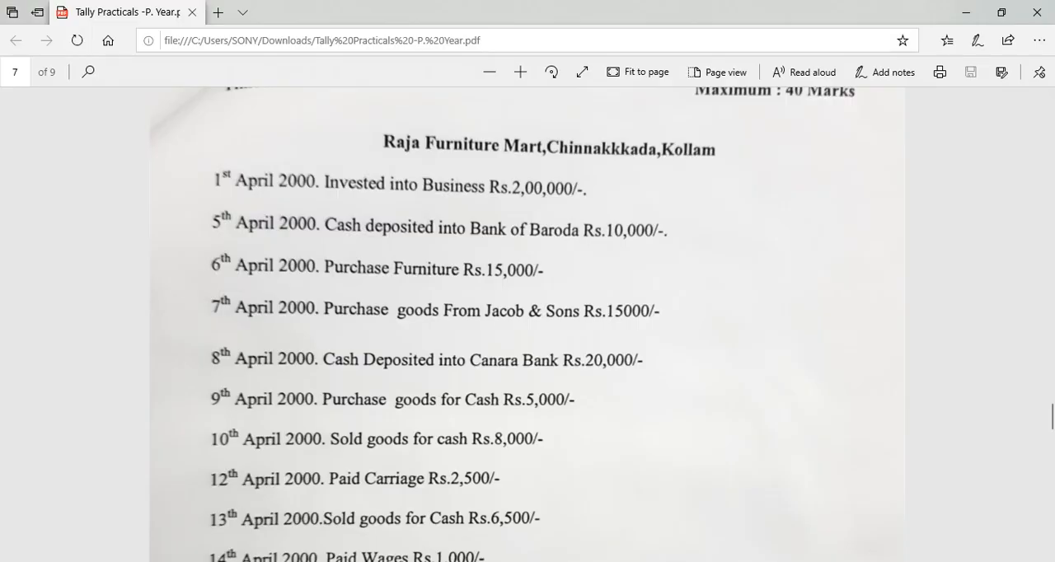
pyautogui.scroll(-1, 433, 537)
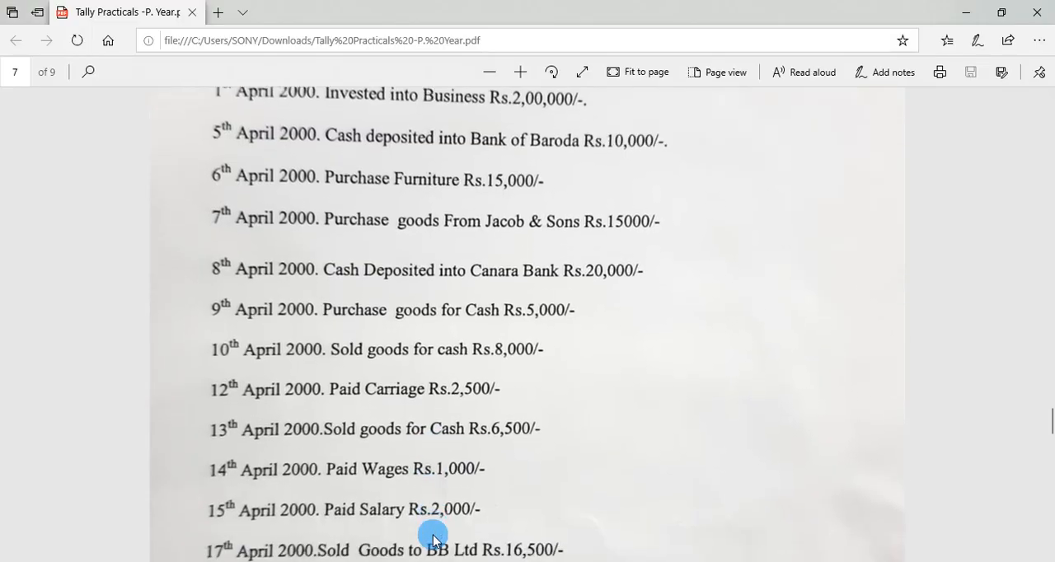
pyautogui.scroll(-2, 433, 538)
pyautogui.scroll(-1, 433, 538)
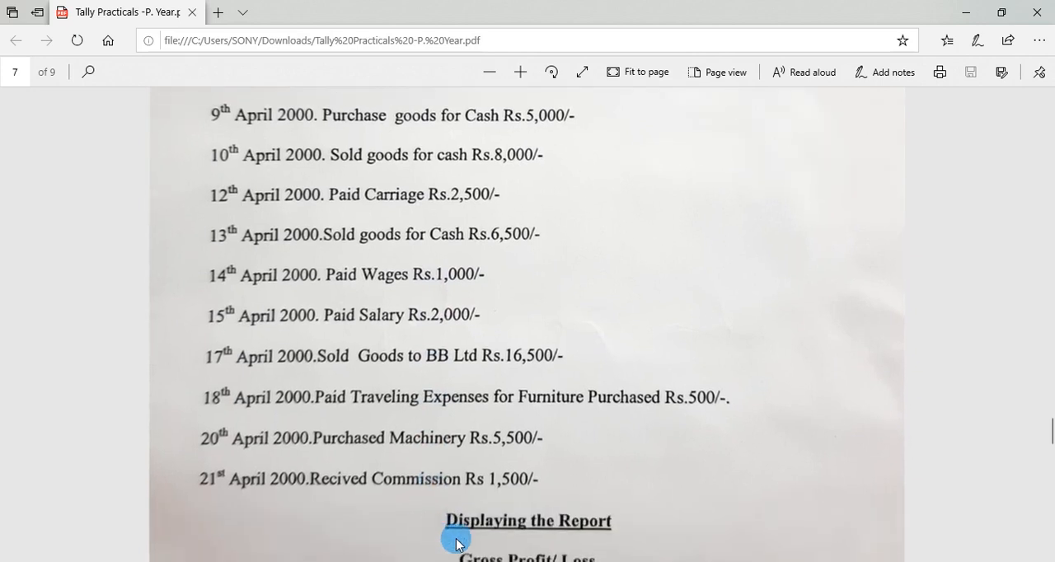
pyautogui.scroll(-1, 454, 352)
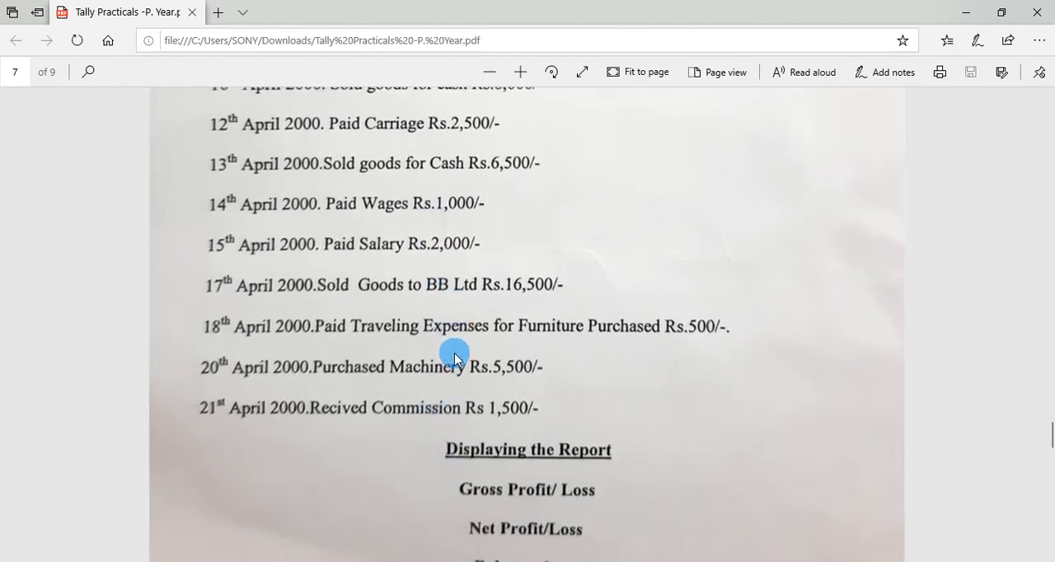
pyautogui.hotkey('alt', 'Tab')
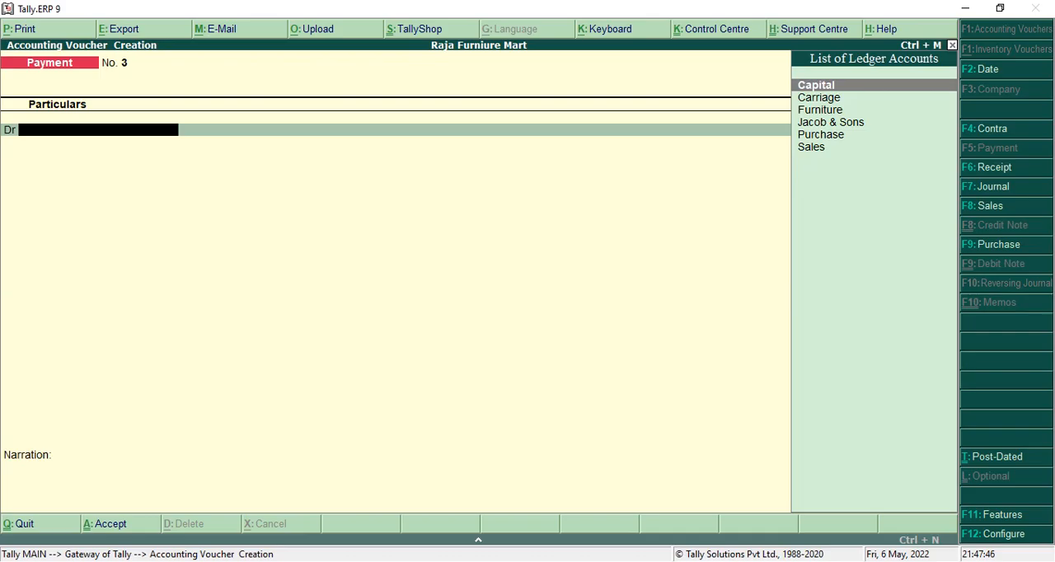
pyautogui.press('F8')
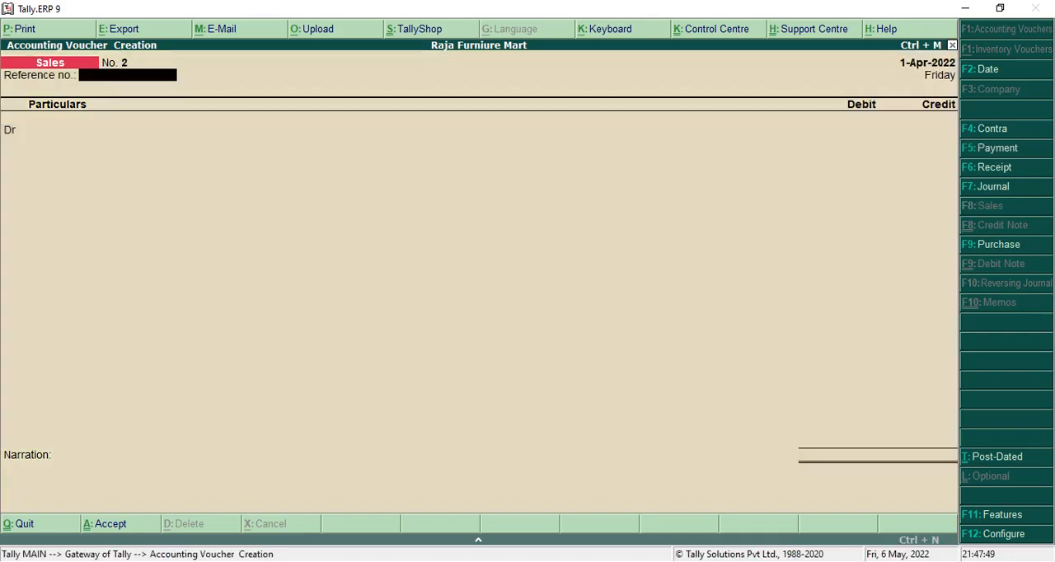
# Choose Cash as the sales voucher's debit ledger and leave the despatch and buyer's details as they are.
pyautogui.press('Return')
pyautogui.press('Down')
pyautogui.press('Down')
pyautogui.press('Return')
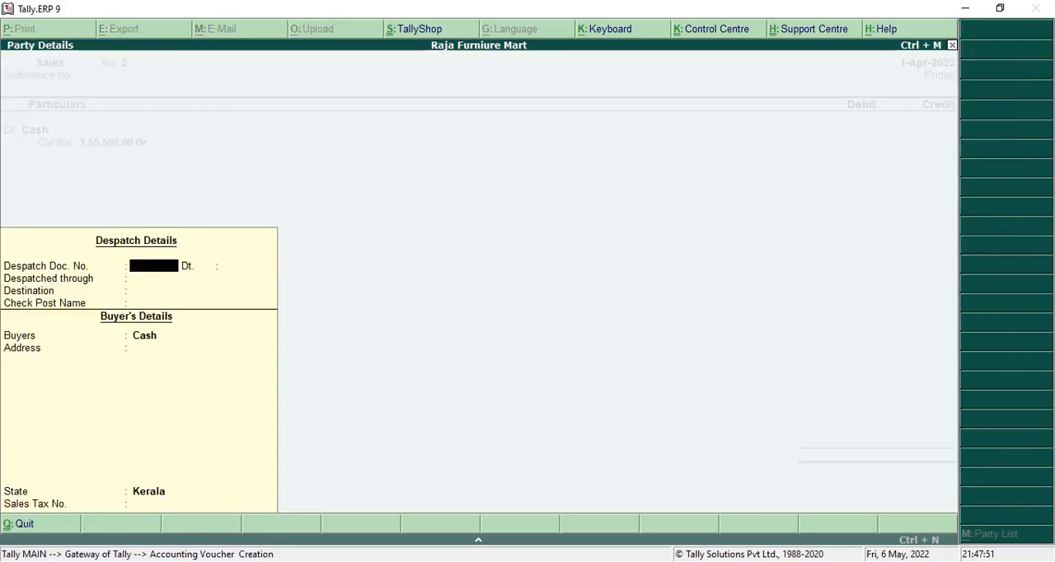
pyautogui.write('8')
pyautogui.press('BackSpace')
pyautogui.press('Return')
pyautogui.press('Return')
pyautogui.press('Return')
pyautogui.press('Return')
pyautogui.press('Return')
pyautogui.press('Return')
pyautogui.press('Return')
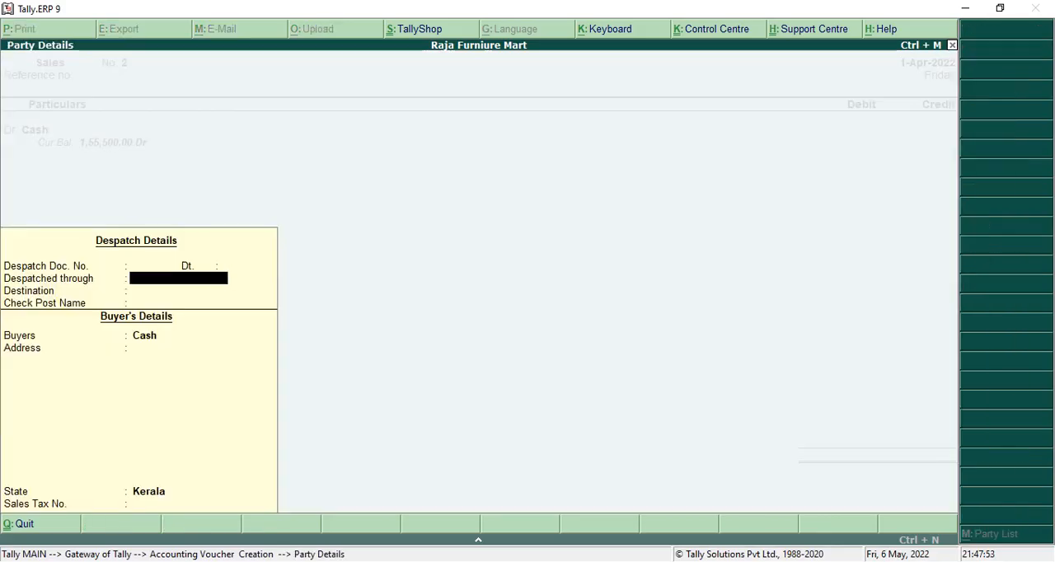
pyautogui.press('Return')
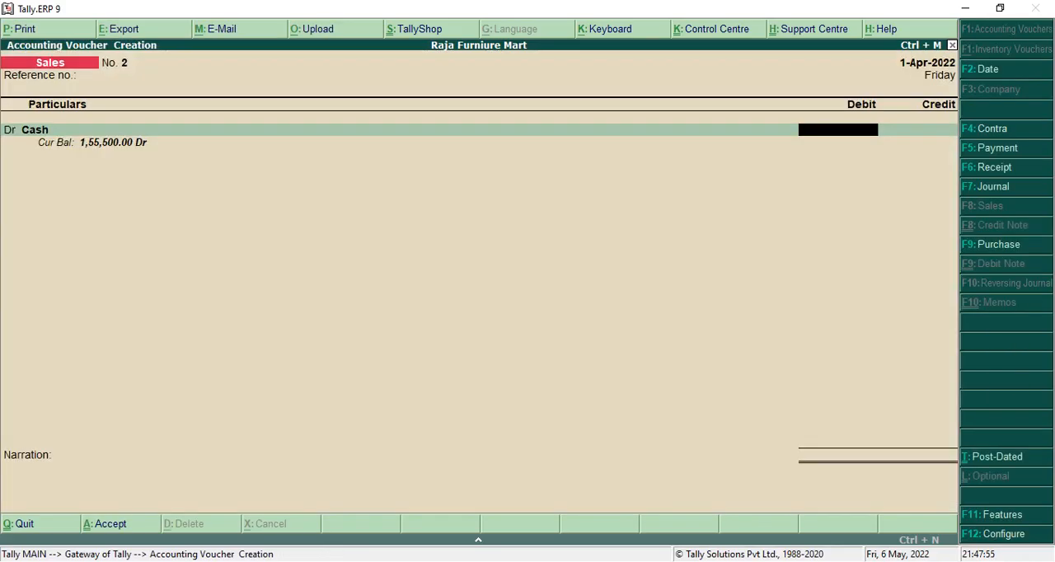
# Debit Cash with 8,000 and choose Sales as the credit ledger in the sales voucher.
pyautogui.write('8000')
pyautogui.press('Return')
pyautogui.write('s')
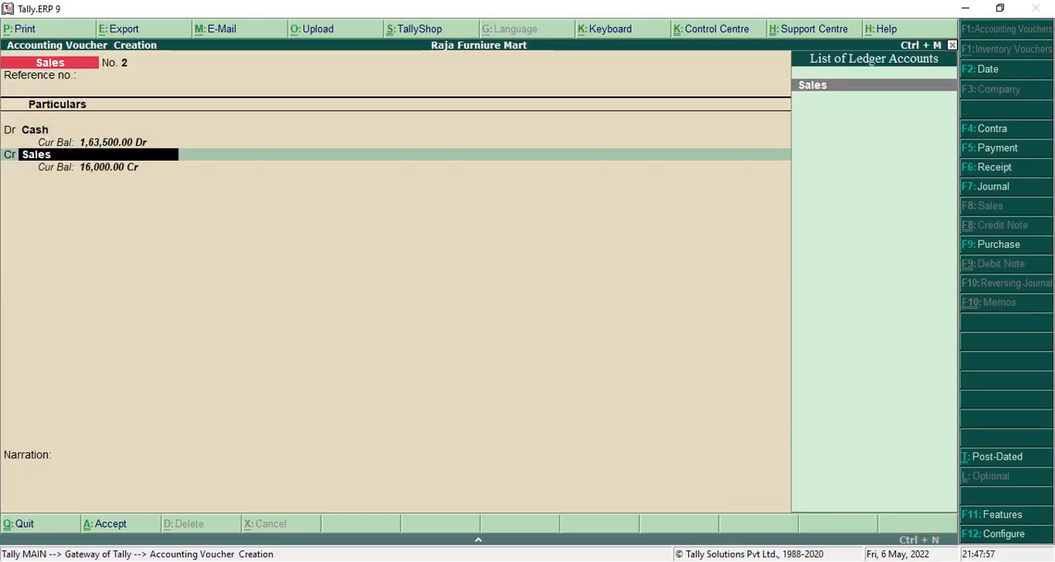
pyautogui.press('Return')
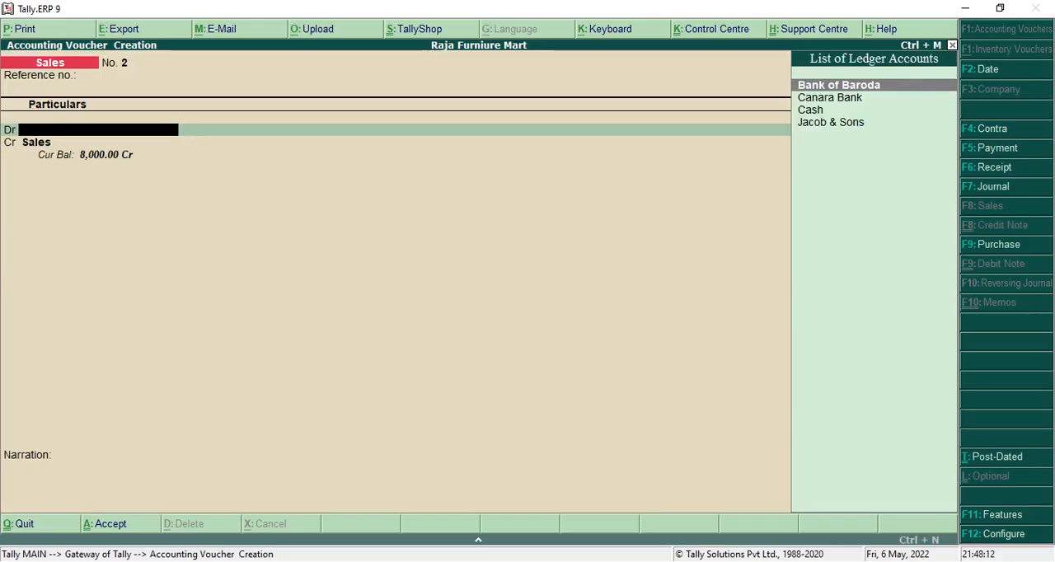
# Reselect Cash on the debit line, set the debit and Sales credit to 6,500, and save the sales voucher without a narration.
pyautogui.press('Down')
pyautogui.press('Down')
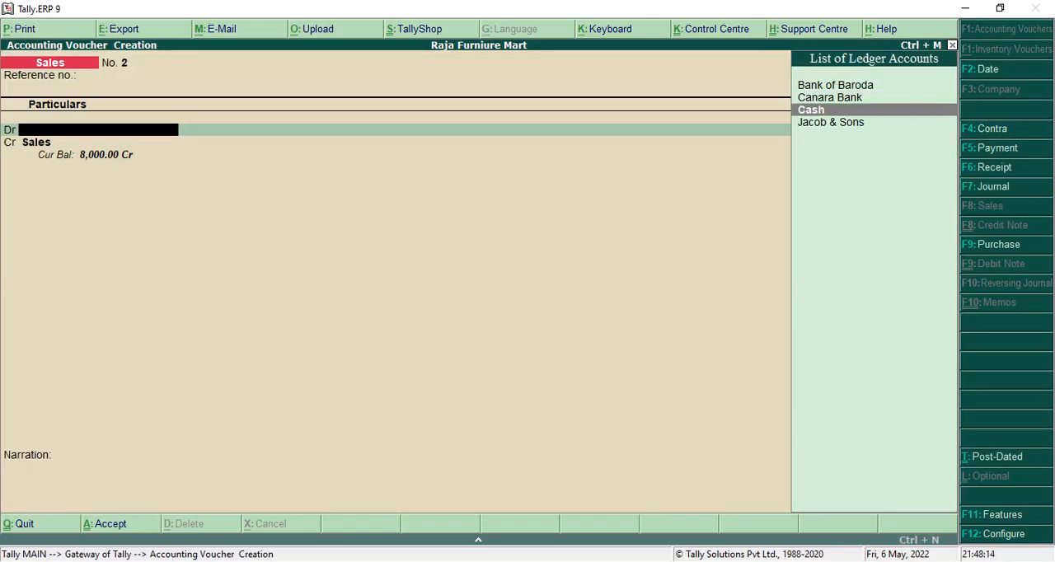
pyautogui.press('Return')
pyautogui.hotkey('ctrl', 'a')
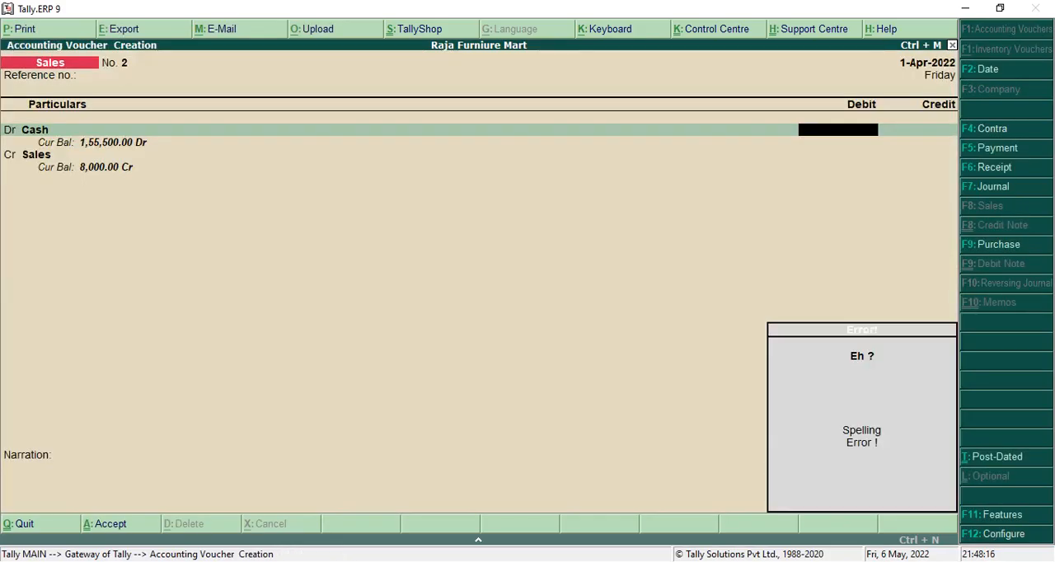
pyautogui.write('6500')
pyautogui.press('Return')
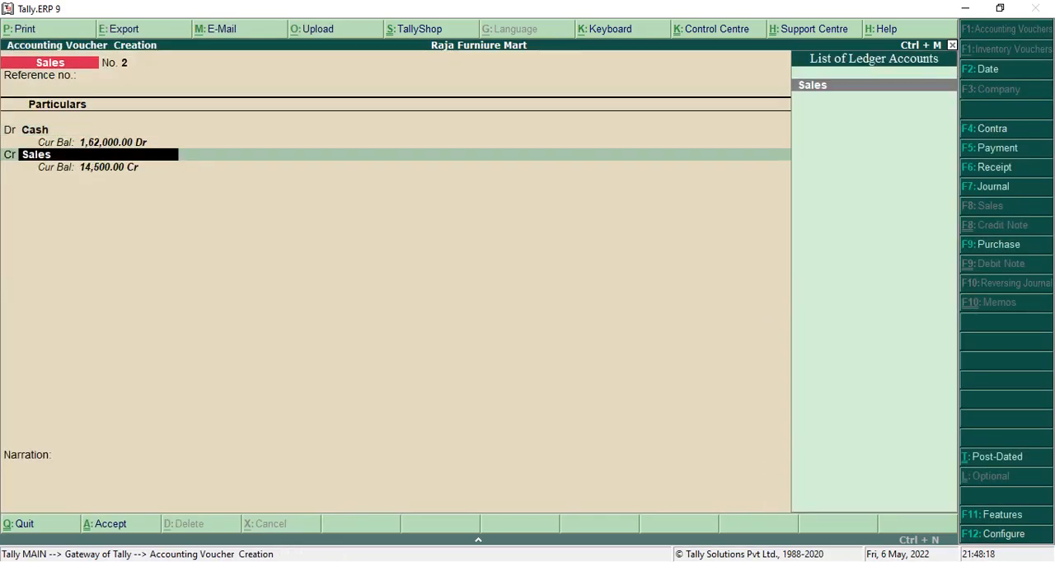
pyautogui.press('Return')
pyautogui.press('Return')
pyautogui.press('Return')
pyautogui.press('Return')
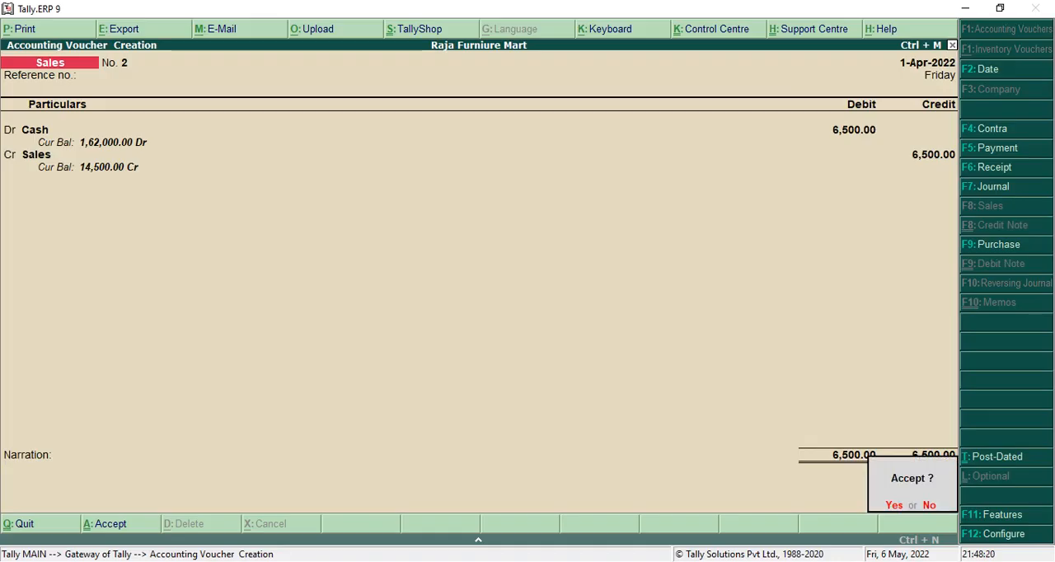
pyautogui.press('Return')
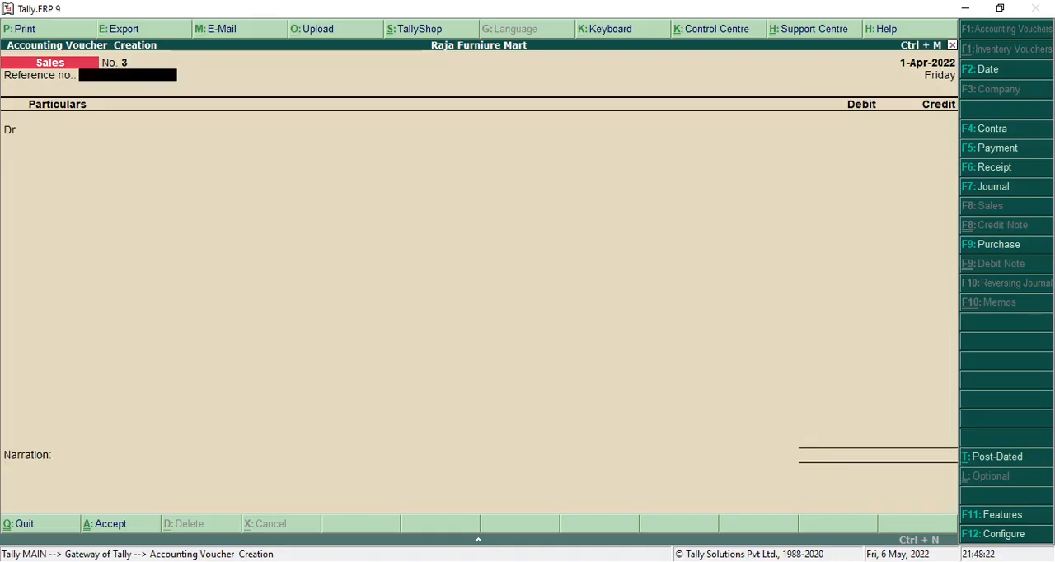
# Check the 14th April transaction in the PDF and switch to a payment voucher.
pyautogui.hotkey('alt', 'Tab')
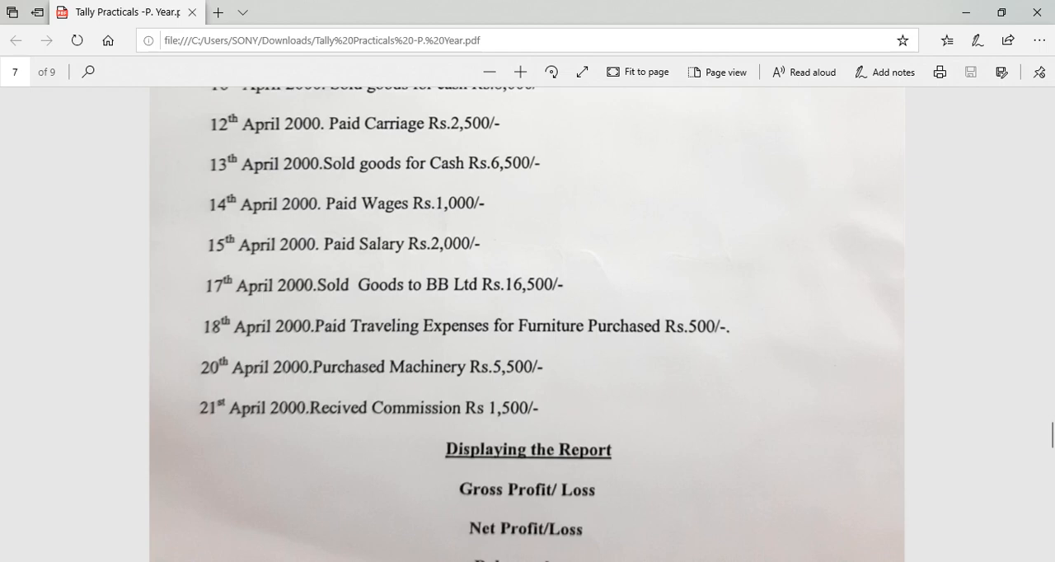
pyautogui.hotkey('alt', 'Tab')
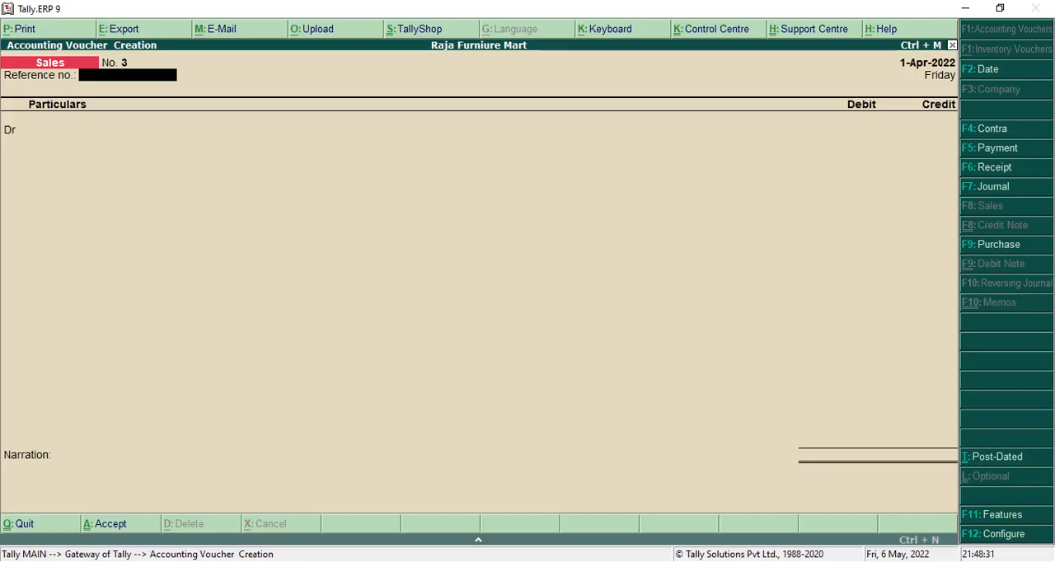
pyautogui.press('F5')
# From the payment voucher's debit line, create and save a ledger named Wages under the Direct Expenses group.
pyautogui.write('Wa')
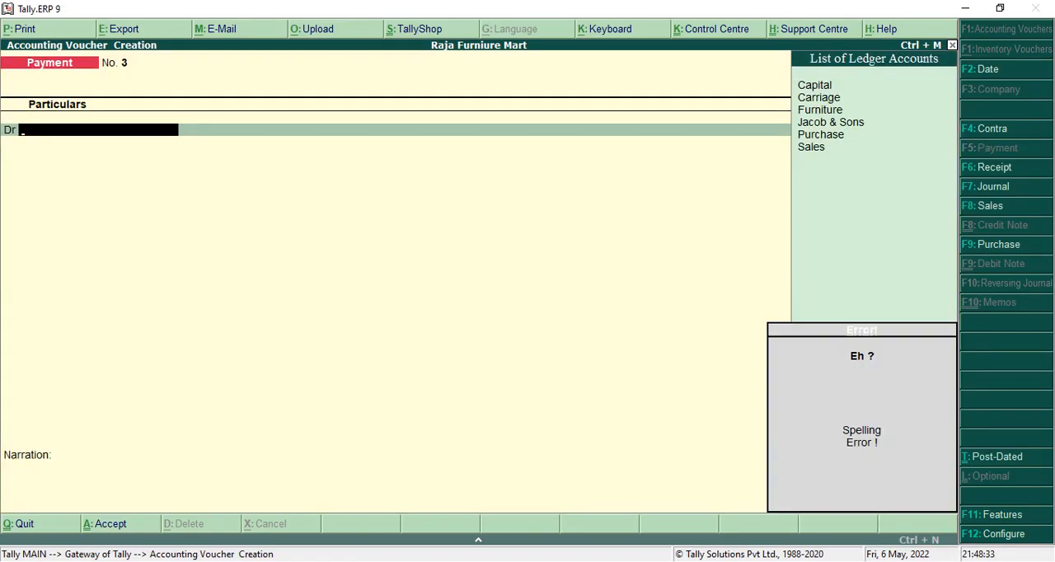
pyautogui.hotkey('alt', 'c')
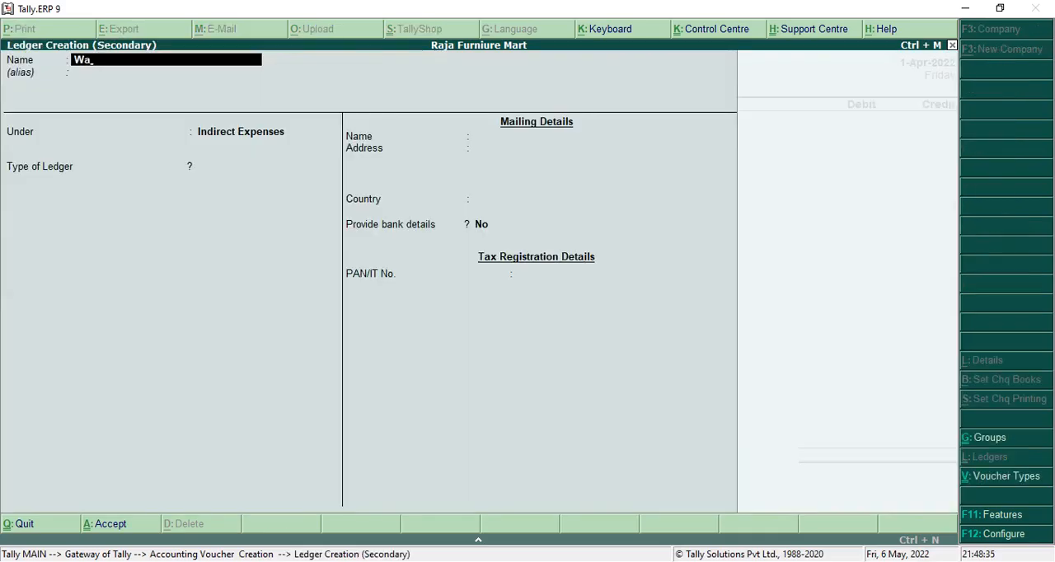
pyautogui.write('ges')
pyautogui.press('Return')
pyautogui.press('Return')
pyautogui.write('D')
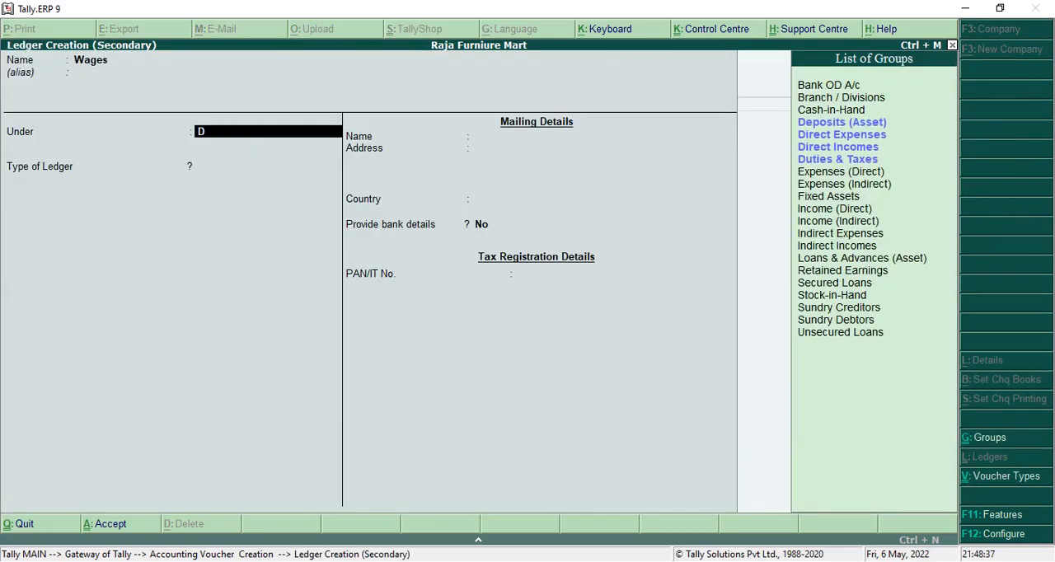
pyautogui.press('Down')
pyautogui.press('Return')
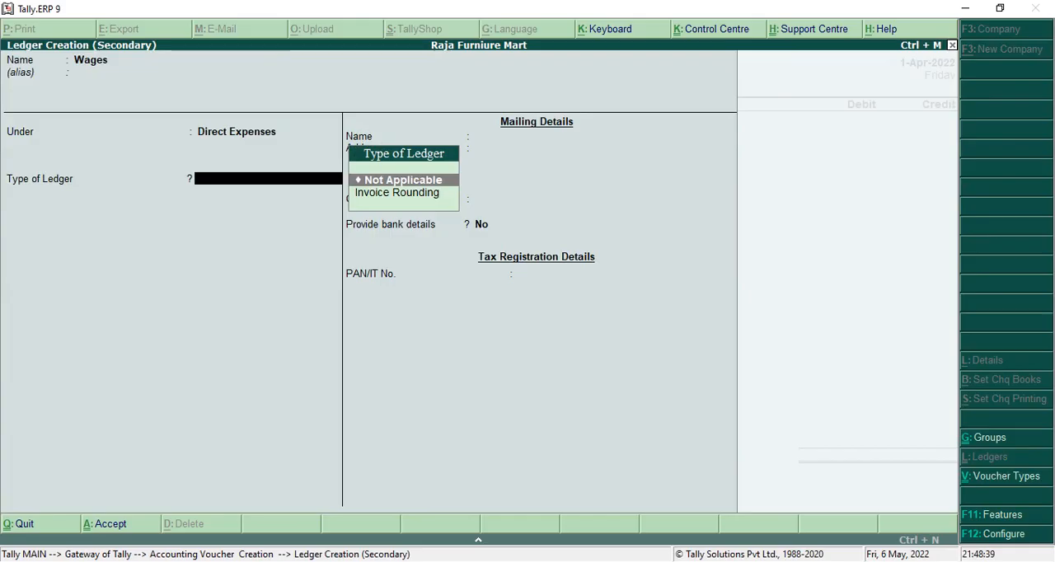
pyautogui.hotkey('ctrl', 'a')
# Debit Wages and credit Cash with 1,000, leave the narration empty and save the payment voucher.
pyautogui.write('500')
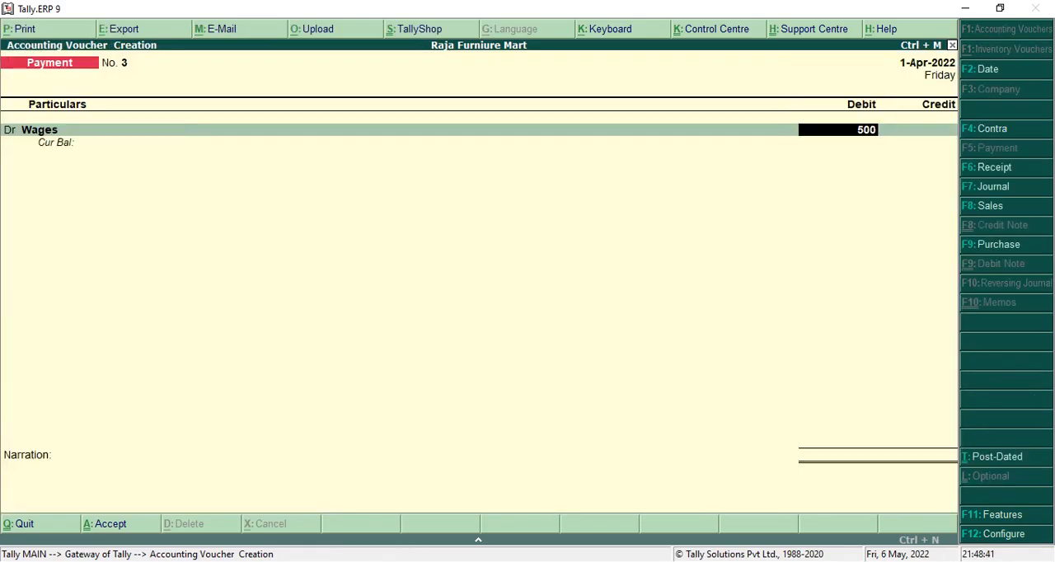
pyautogui.press('Return')
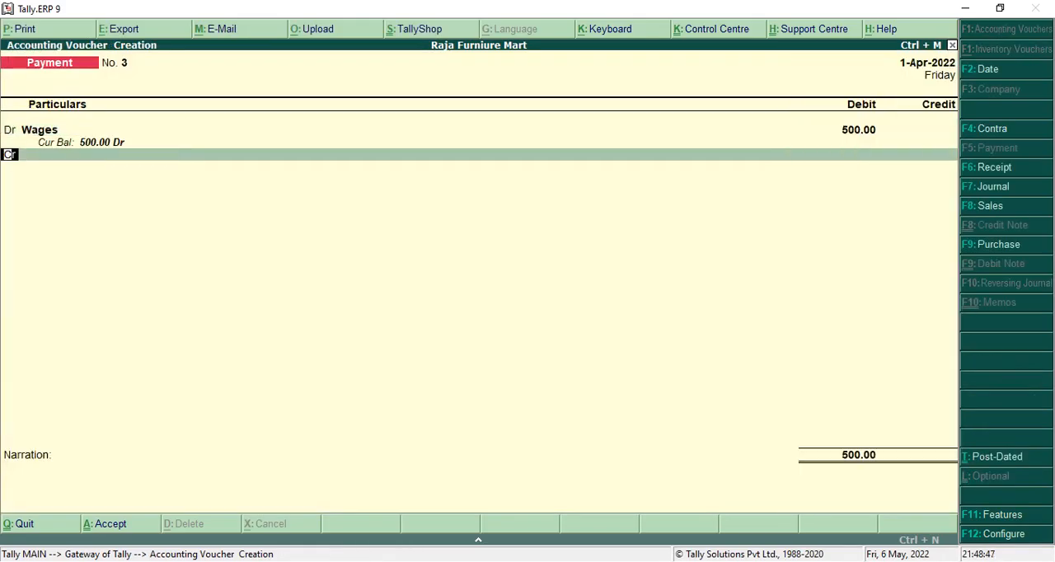
pyautogui.press('BackSpace')
pyautogui.write('1')
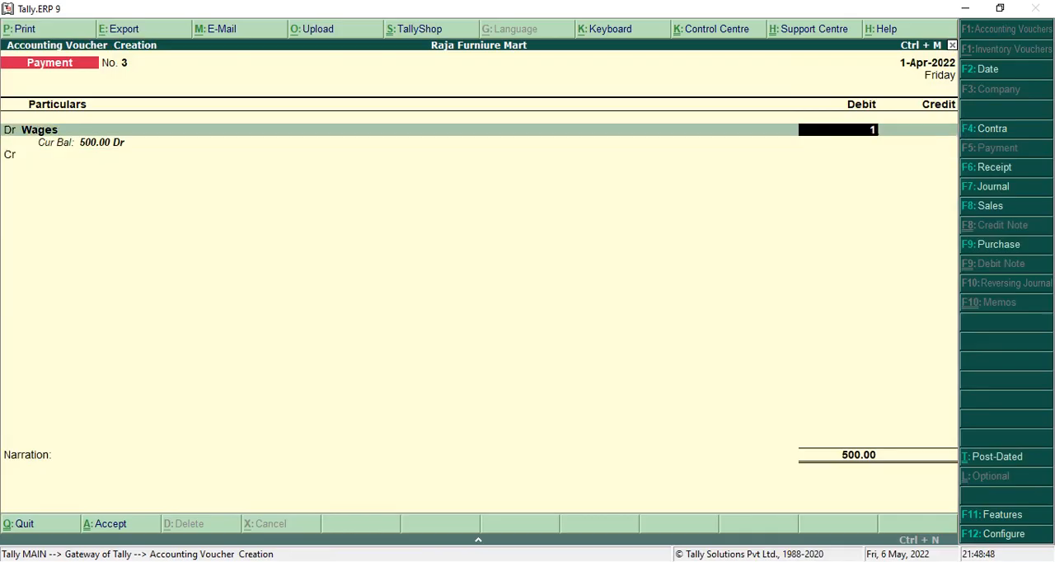
pyautogui.write('000')
pyautogui.press('Return')
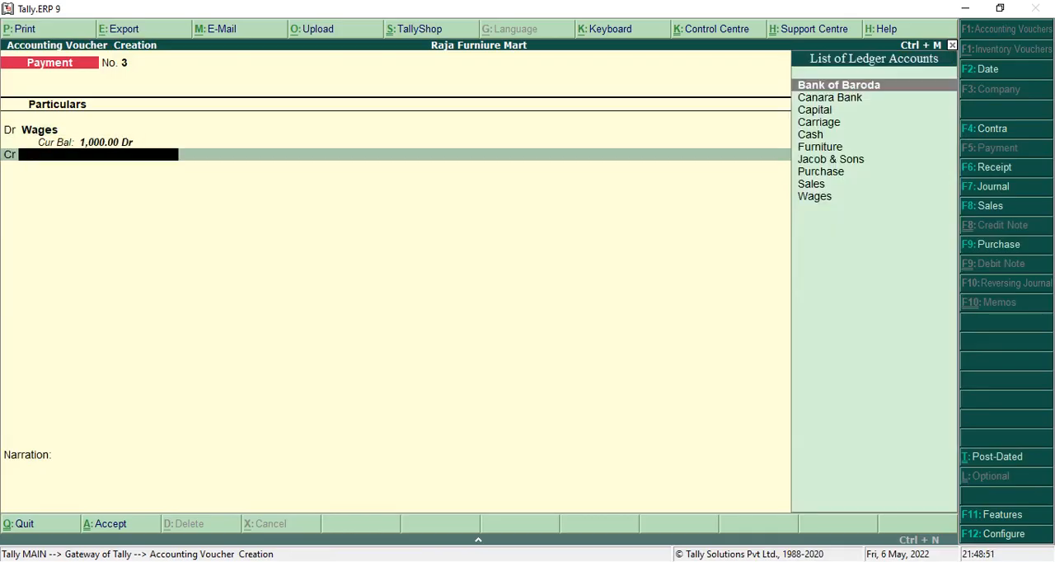
pyautogui.write('Cas')
pyautogui.press('Return')
pyautogui.press('Return')
pyautogui.press('Return')
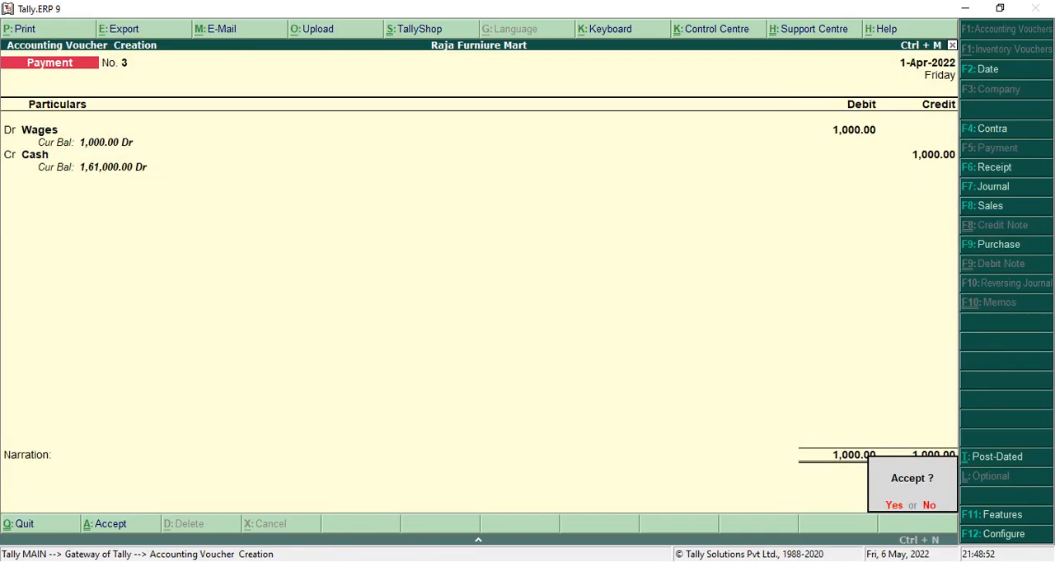
pyautogui.press('Return')
# Check the 15th April transaction in the PDF, and create and save a Salary ledger under Indirect Expenses from the payment voucher's debit line.
pyautogui.hotkey('alt', 'Tab')
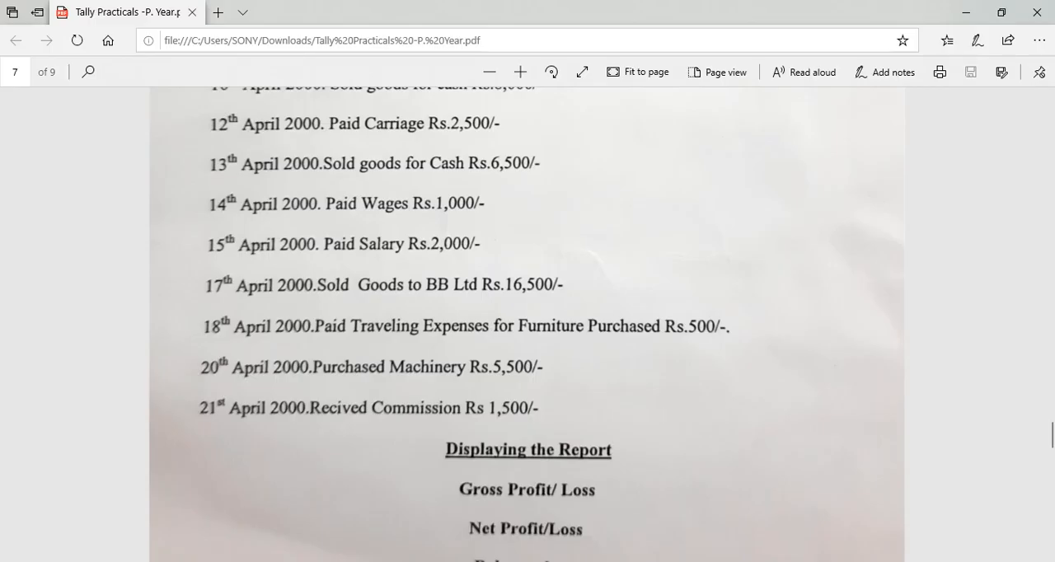
pyautogui.hotkey('alt', 'Tab')
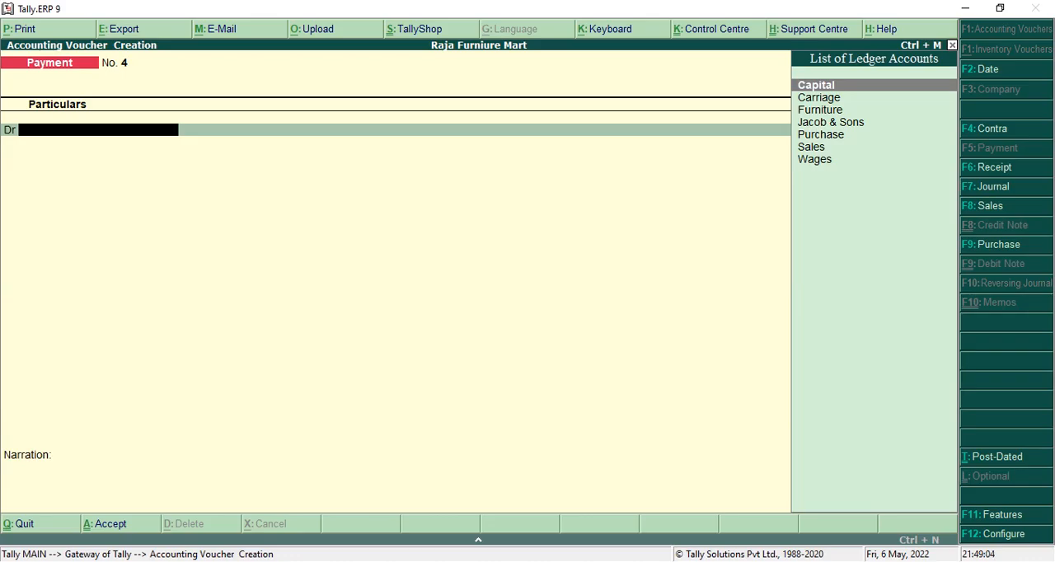
pyautogui.hotkey('alt', 'c')
pyautogui.write('Salary')
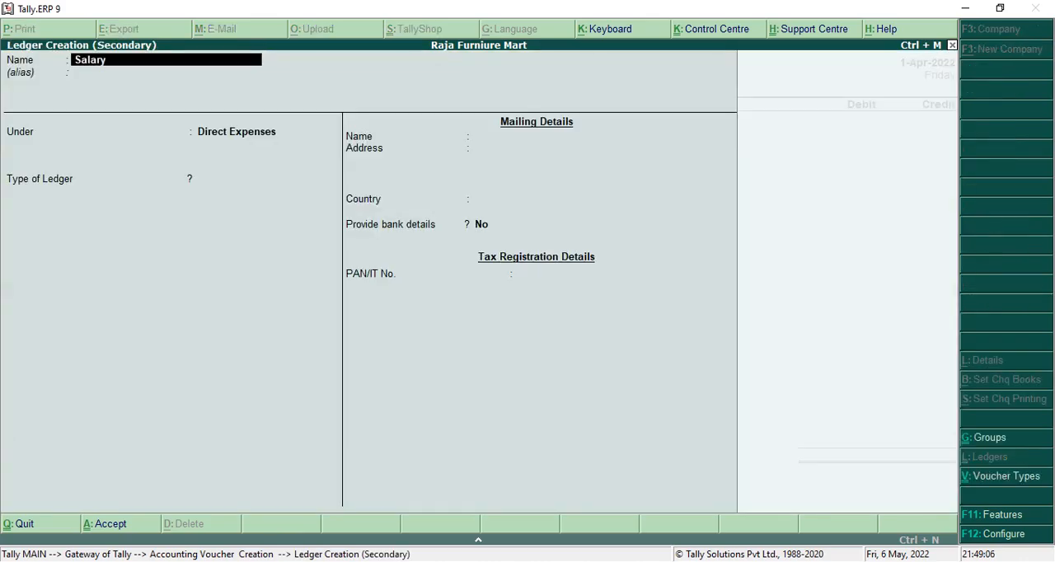
pyautogui.press('Return')
pyautogui.press('Return')
pyautogui.write('In')
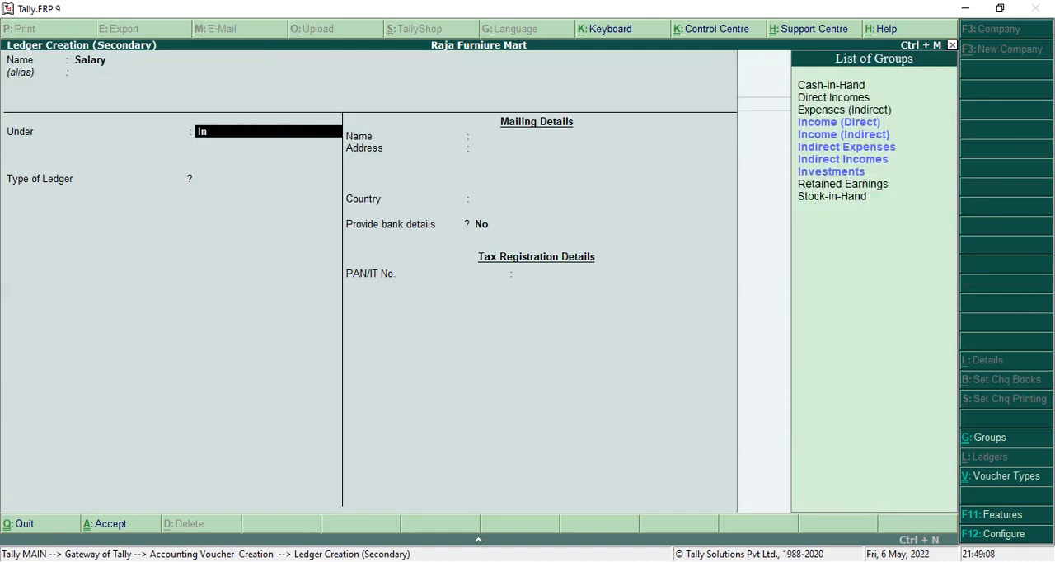
pyautogui.press('Down')
pyautogui.press('Down')
pyautogui.press('Return')
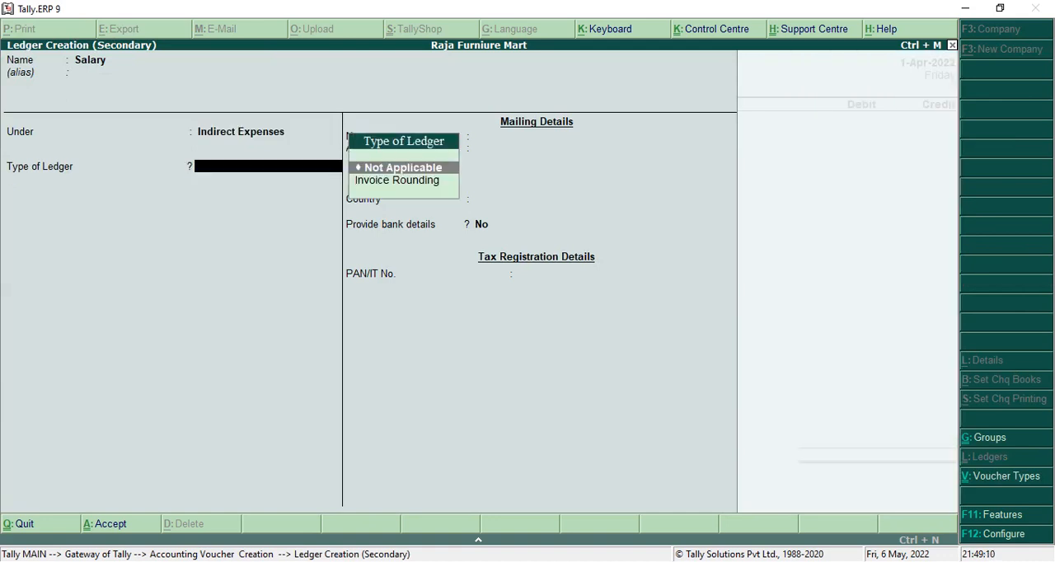
pyautogui.press('Return')
pyautogui.hotkey('ctrl', 'a')
# Debit Salary and credit Cash with 2,000, leave the narration empty and save the payment voucher.
pyautogui.write('2000')
pyautogui.press('Return')
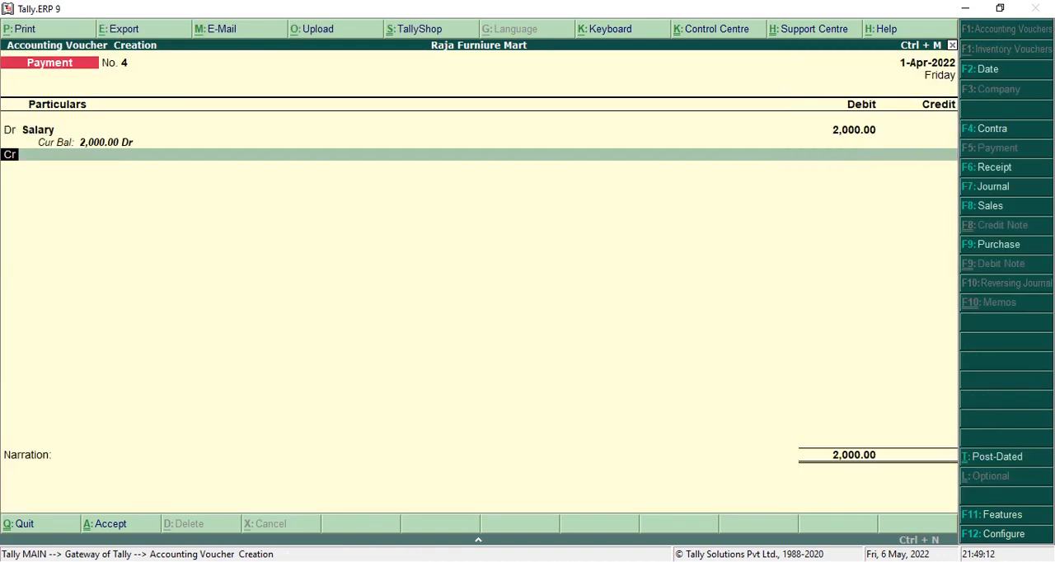
pyautogui.press('Return')
pyautogui.write('Cash')
pyautogui.press('Return')
pyautogui.press('Return')
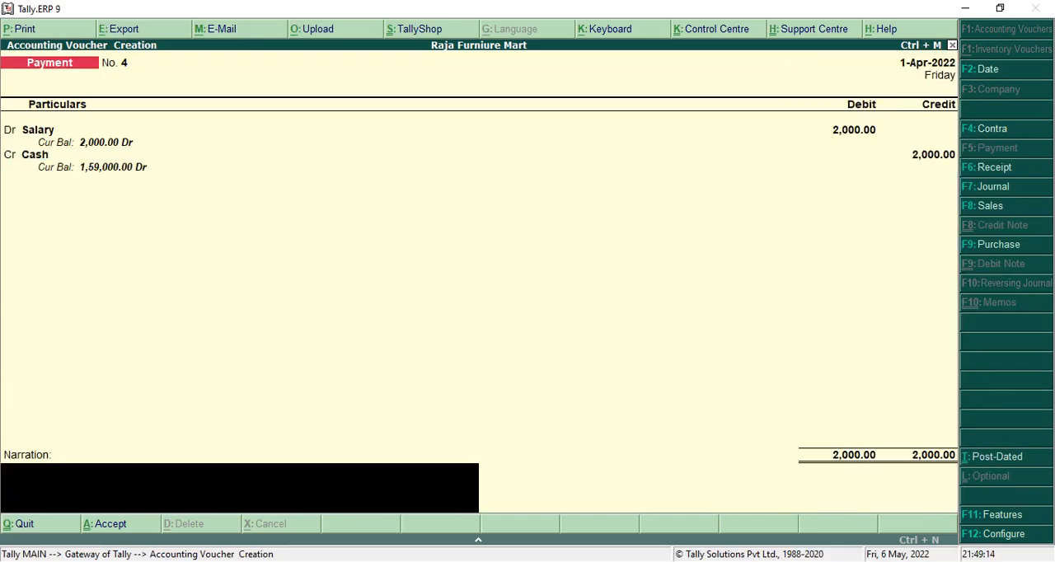
pyautogui.press('Return')
pyautogui.press('Return')
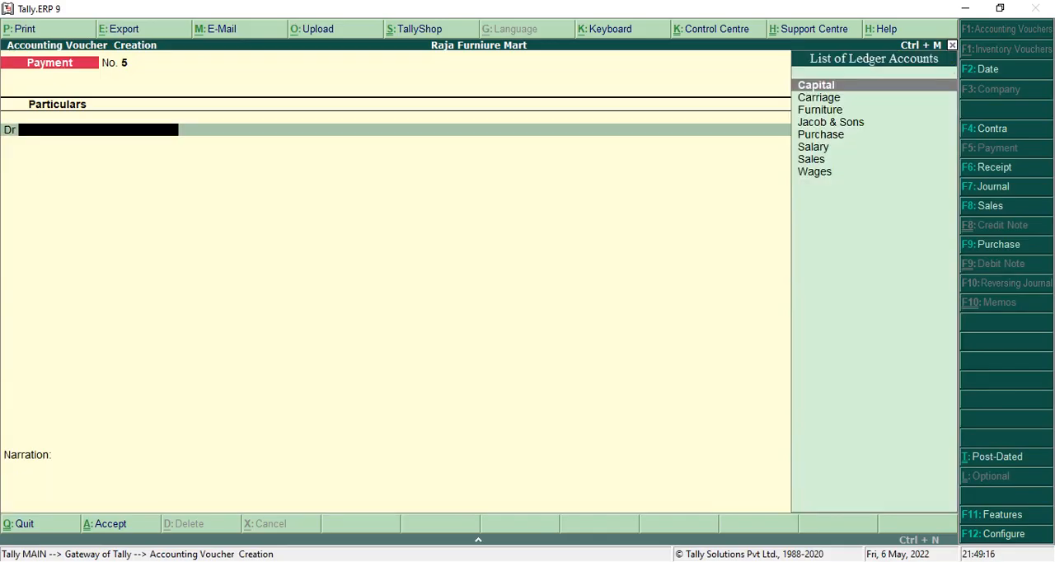
# Check the 17th April transaction in the PDF and switch to a sales voucher.
pyautogui.hotkey('alt', 'Tab')
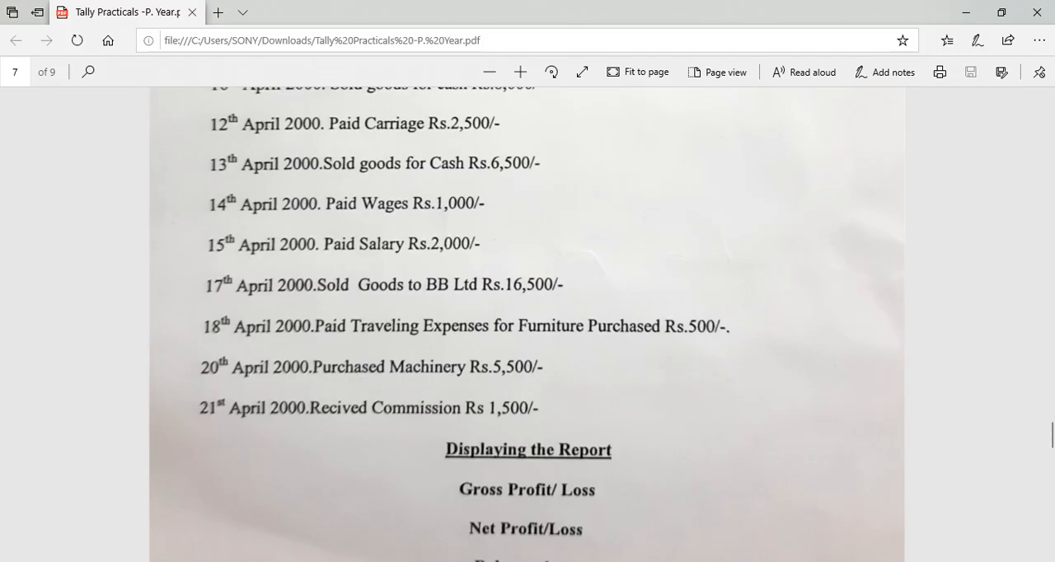
pyautogui.hotkey('alt', 'Tab')
pyautogui.press('F8')
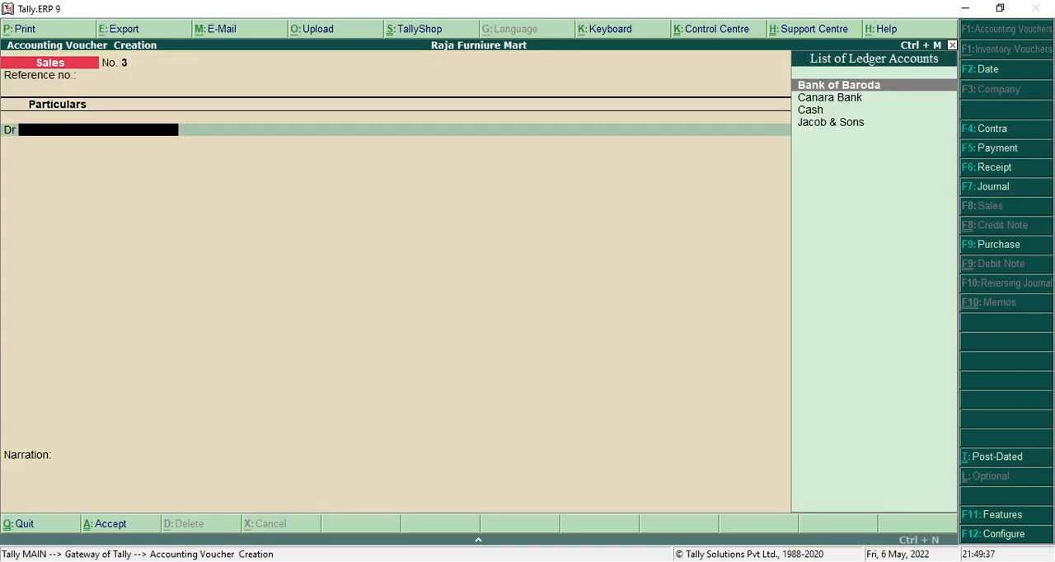
# From the sales voucher's debit line, create and save a ledger named BB Ltd under the Sundry Debtors group.
pyautogui.hotkey('alt', 'c')
pyautogui.write('B')
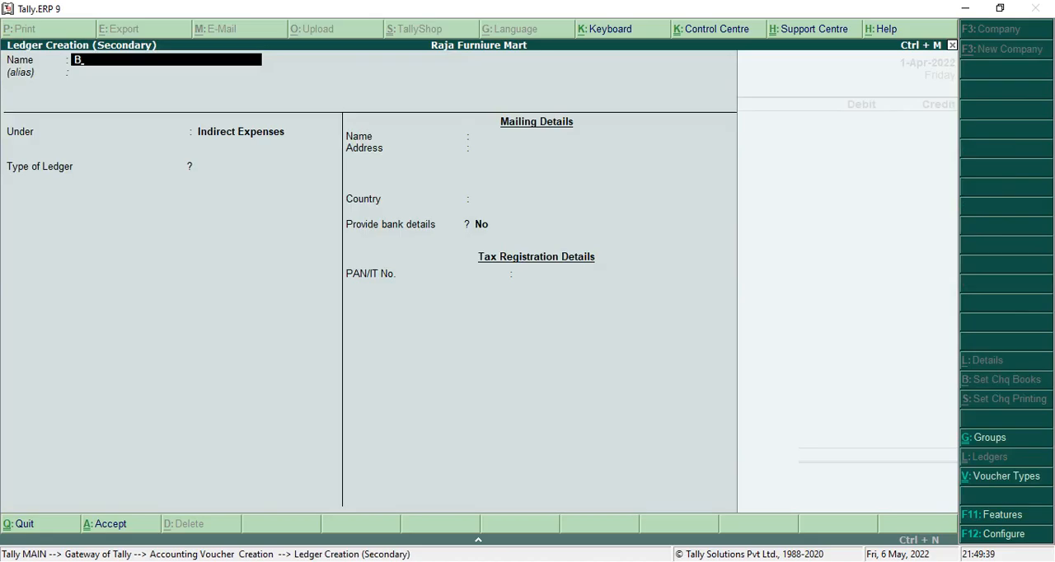
pyautogui.write('B Ltd')
pyautogui.press('Return')
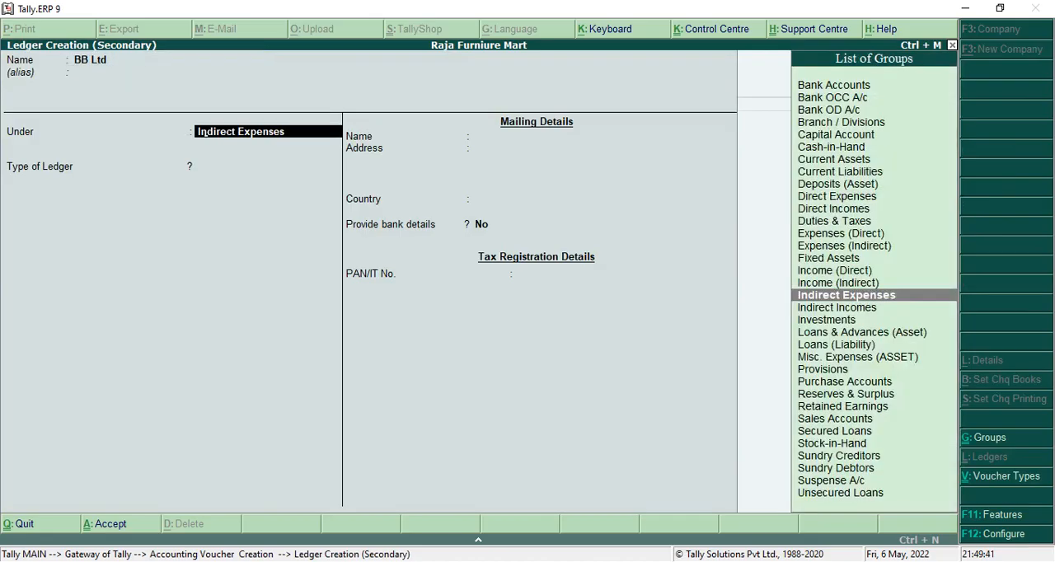
pyautogui.write('S')
pyautogui.press('Up')
pyautogui.press('Return')
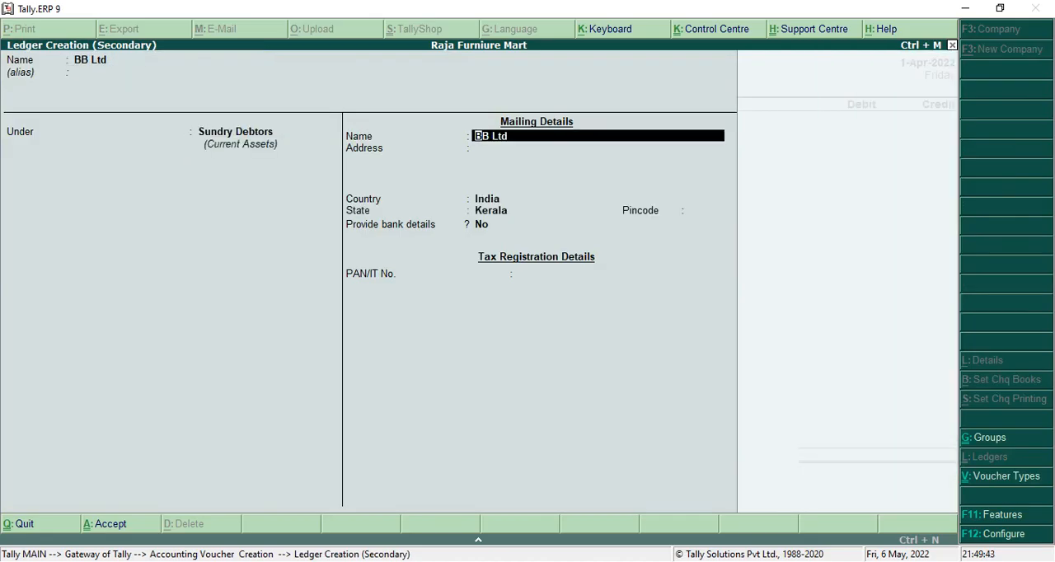
pyautogui.hotkey('ctrl', 'a')
pyautogui.hotkey('ctrl', 'a')
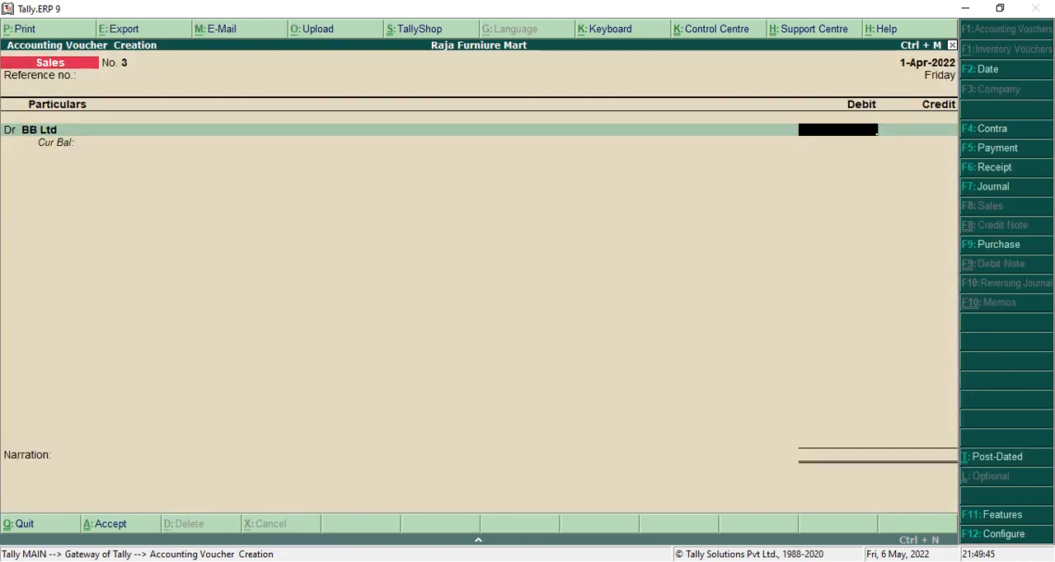
# Debit BB Ltd and credit Sales with 16,500, leave the narration empty and save the sales voucher.
pyautogui.write('16500')
pyautogui.press('Return')
pyautogui.press('Return')
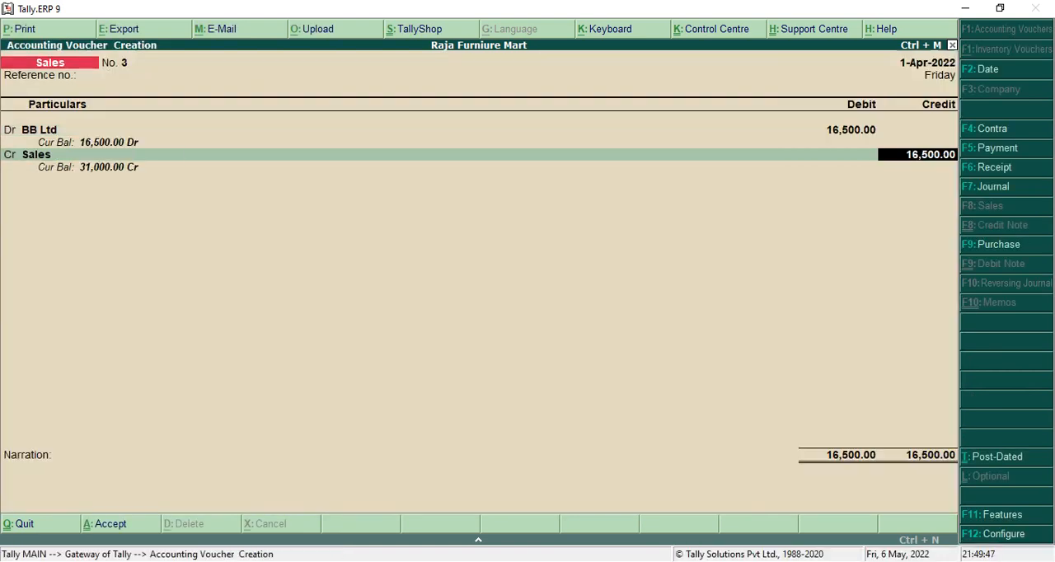
pyautogui.press('Return')
pyautogui.press('Return')
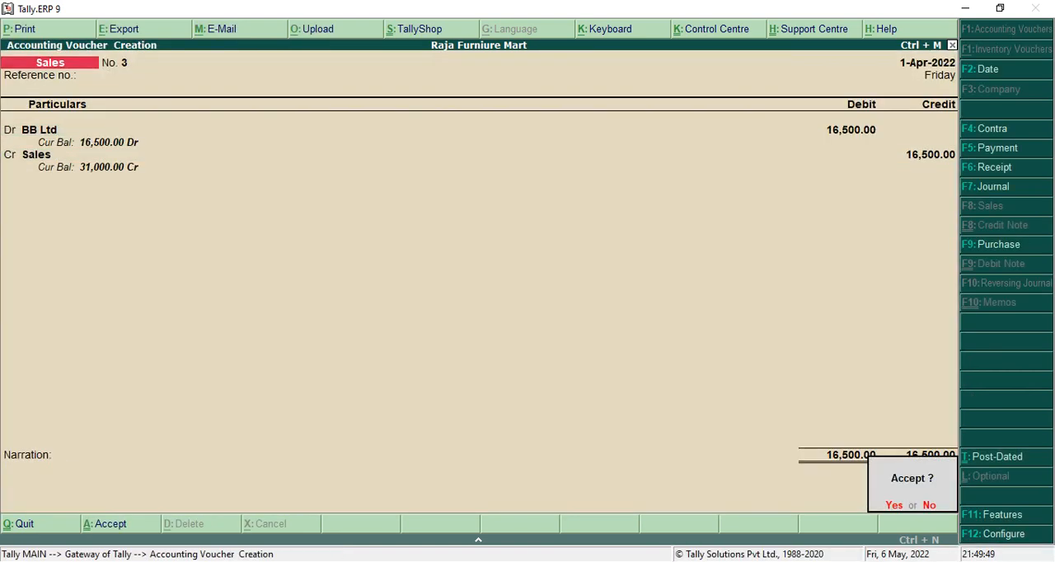
pyautogui.press('Return')
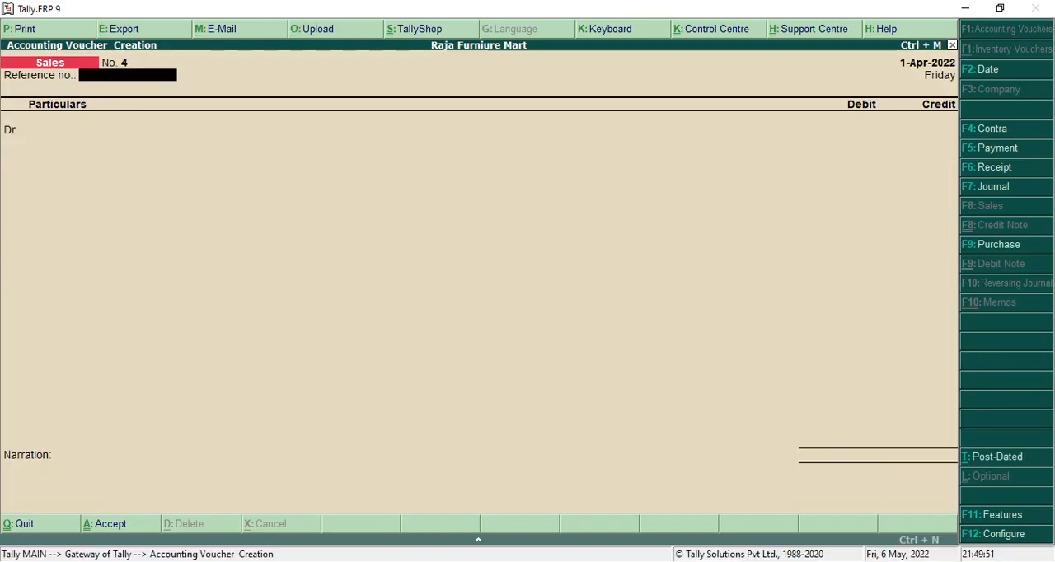
# Check the 18th April transaction in the PDF and switch to a payment voucher.
pyautogui.hotkey('alt', 'Tab')
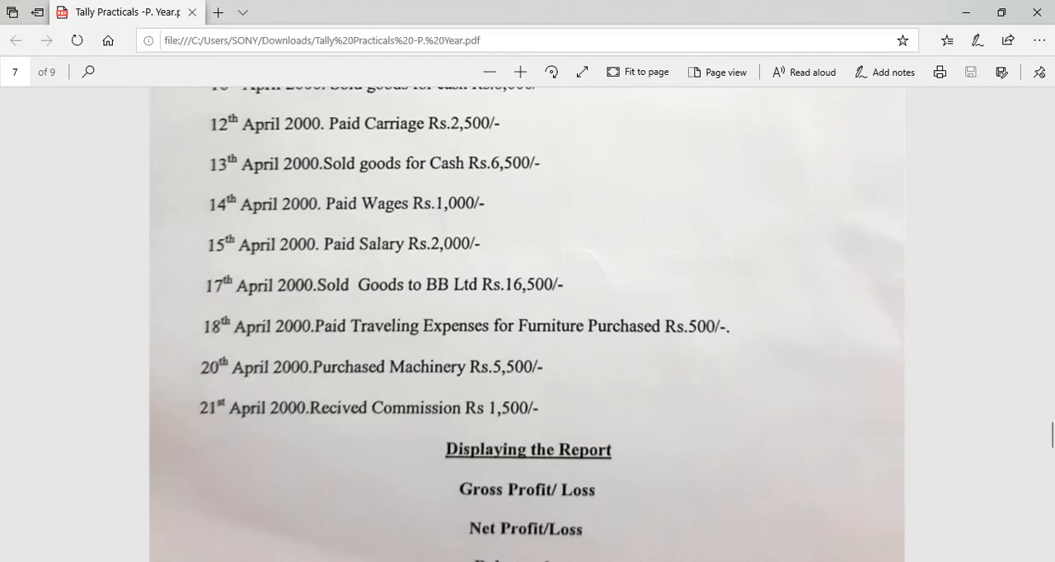
pyautogui.hotkey('alt', 'Tab')
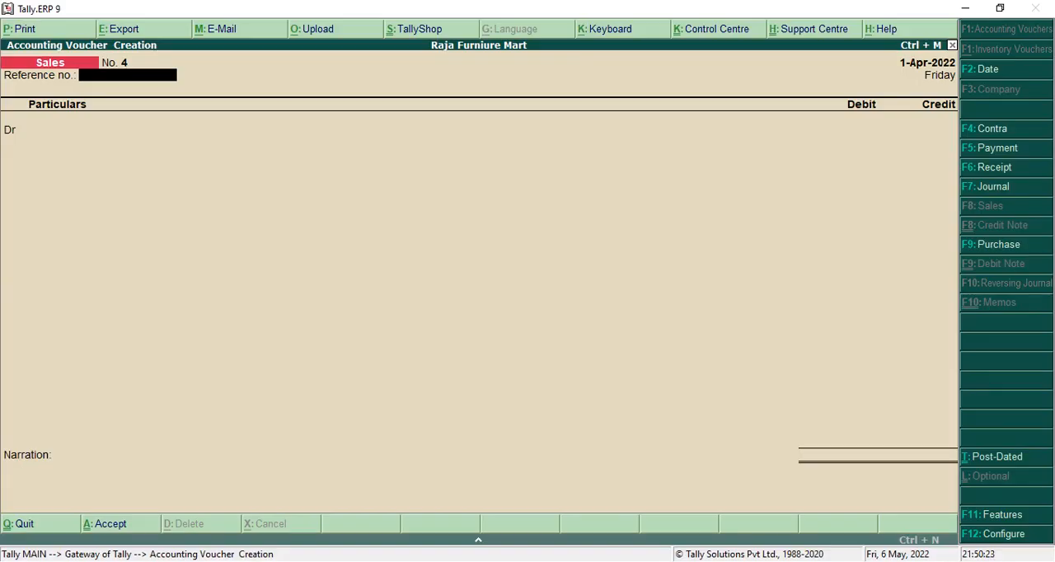
pyautogui.press('F5')
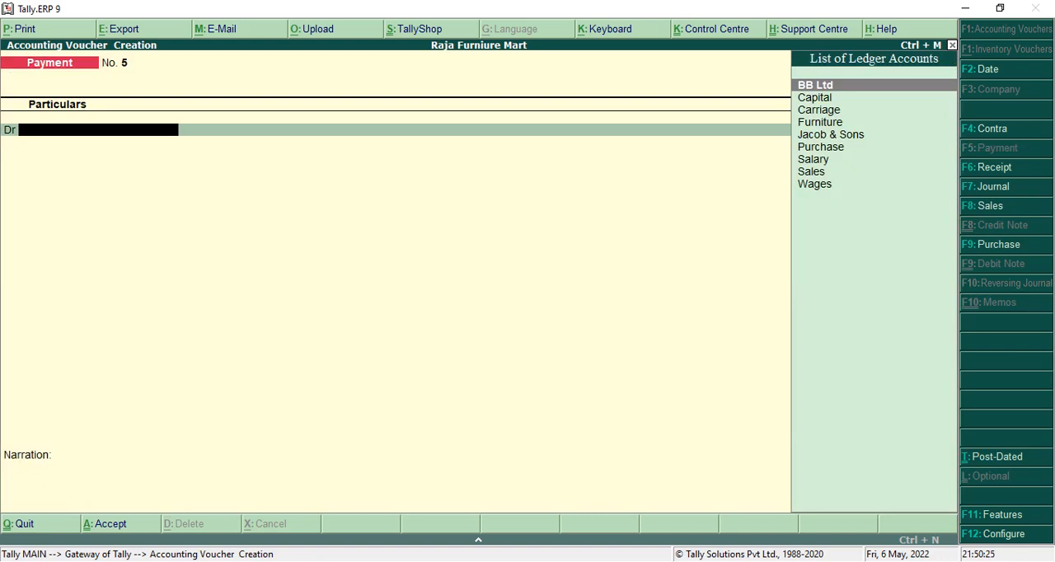
# Debit Furniture and credit Cash with 500, leave the narration empty and save the payment voucher.
pyautogui.write('Fu')
pyautogui.press('Return')
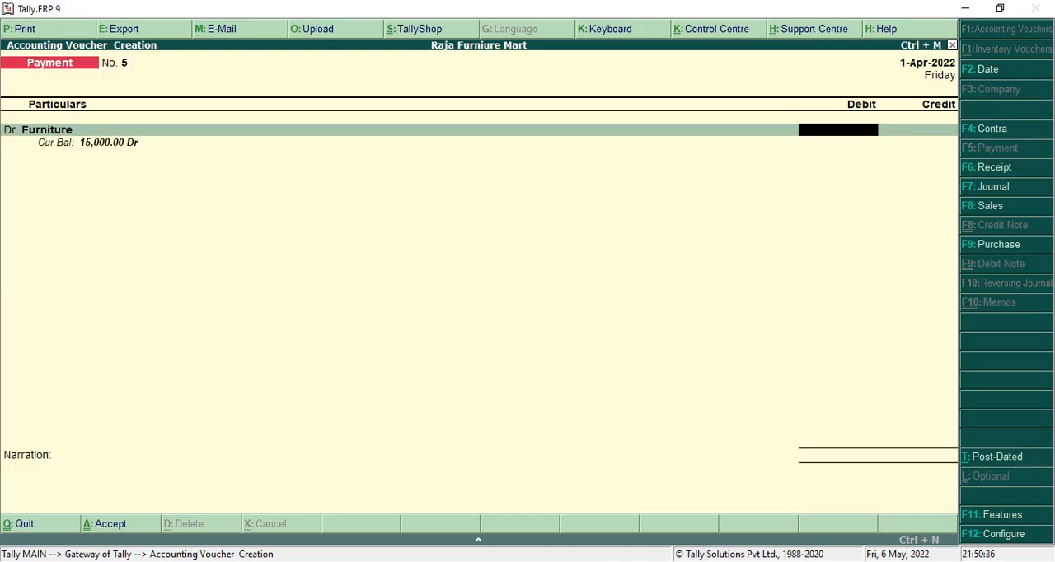
pyautogui.write('500')
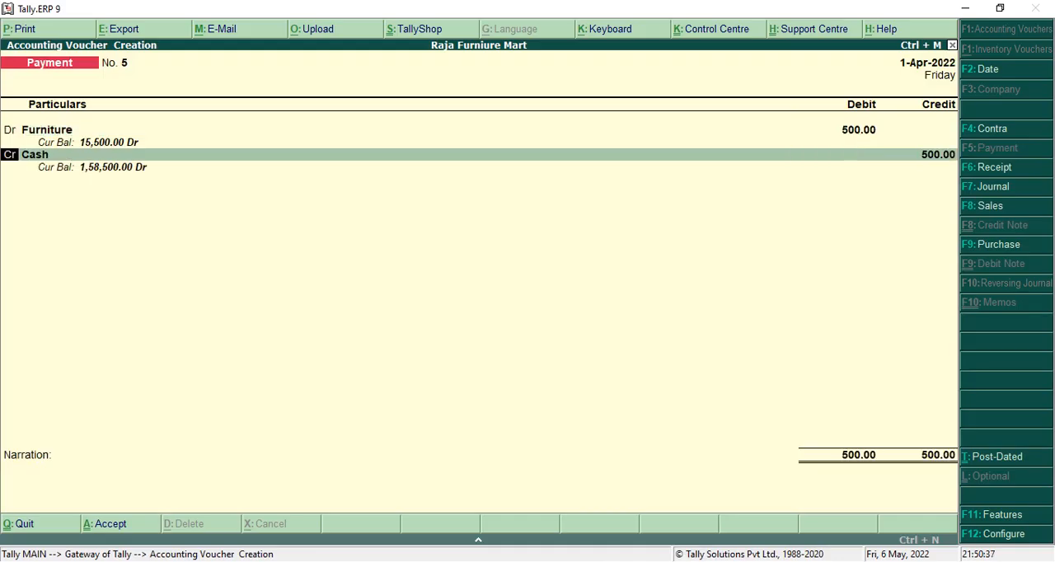
pyautogui.press('Return')
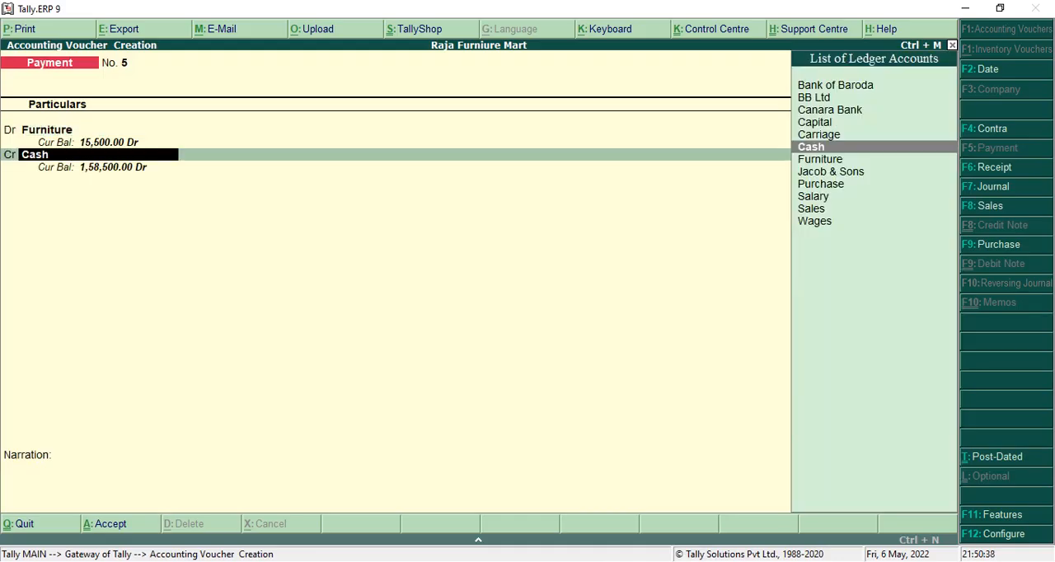
pyautogui.press('Return')
pyautogui.press('Return')
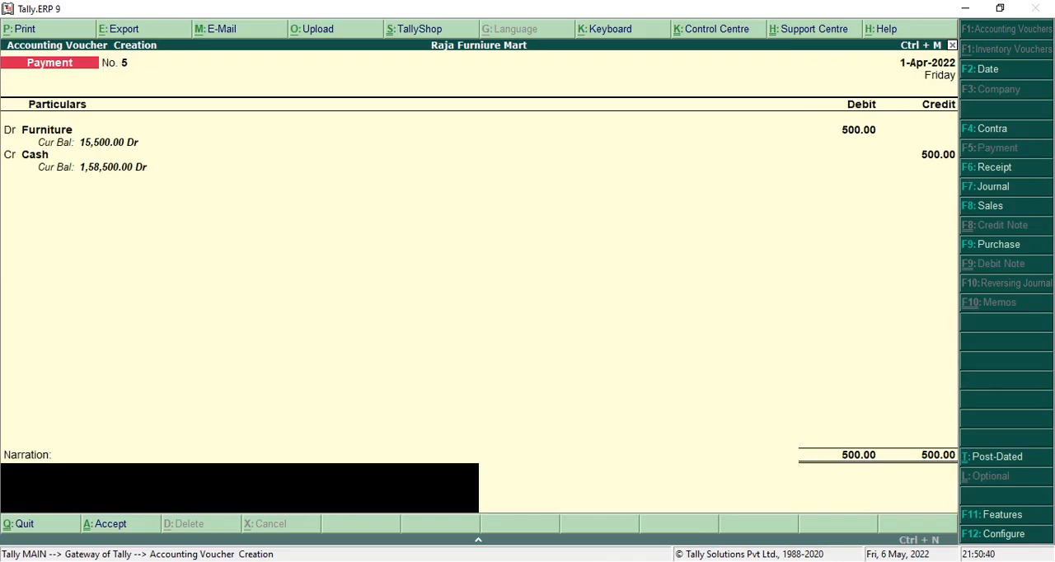
pyautogui.press('Return')
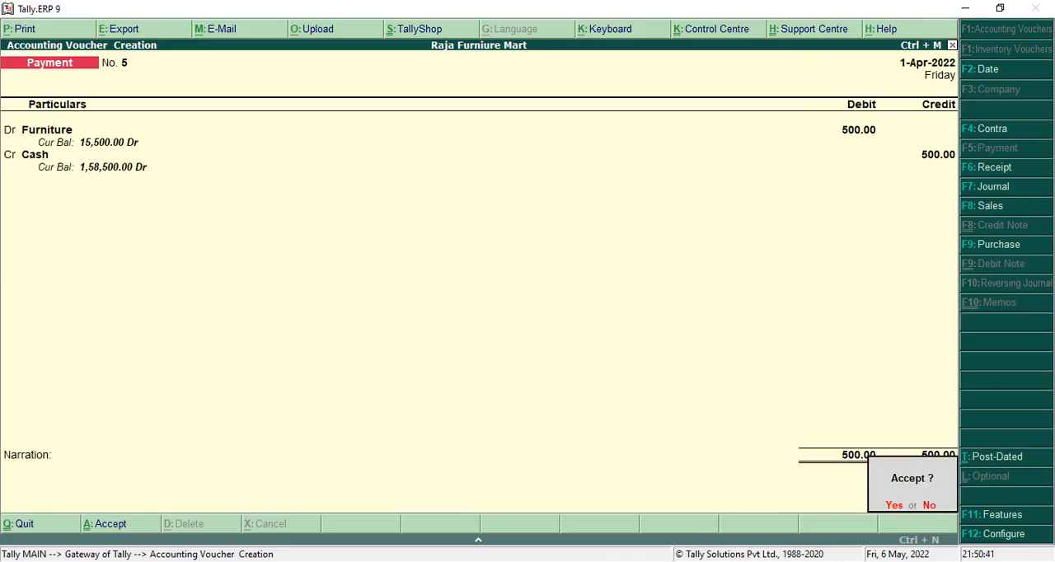
pyautogui.press('Return')
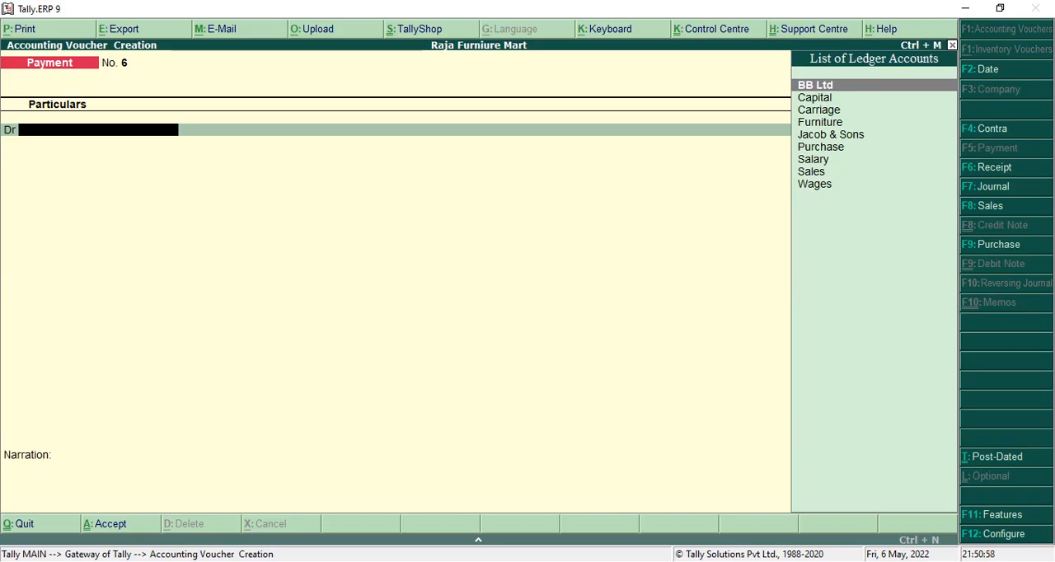
# Check the 20th April transaction in the PDF, and create and save a Machinery ledger under Fixed Assets from the payment voucher's debit line.
pyautogui.hotkey('alt', 'Tab')
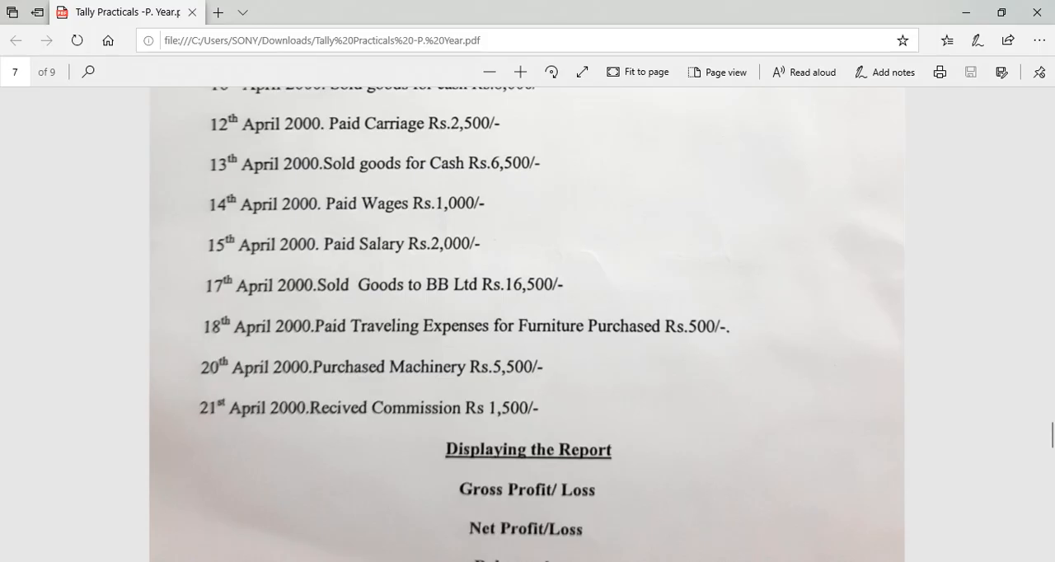
pyautogui.hotkey('alt', 'Tab')
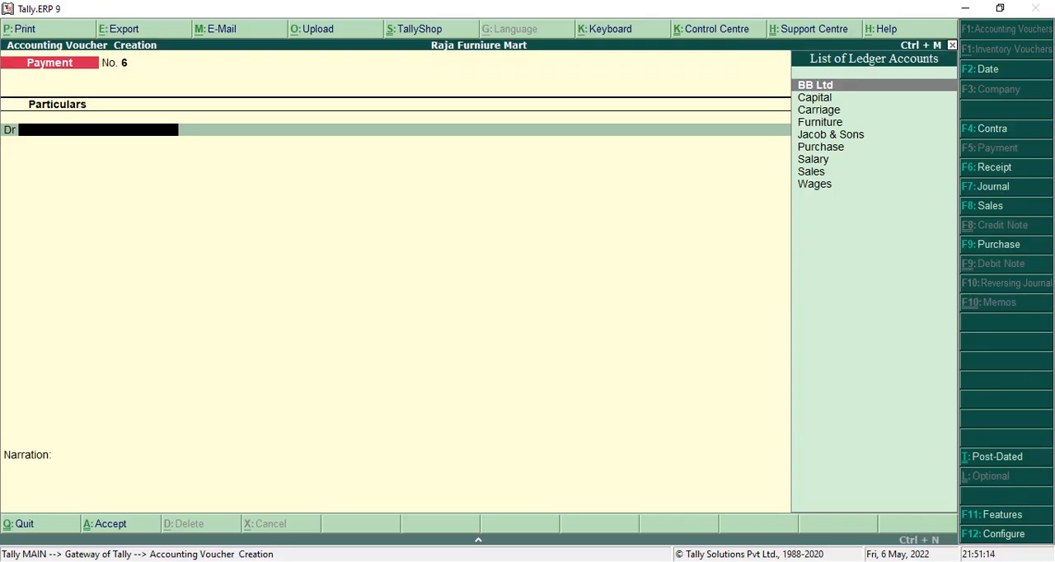
pyautogui.write('A')
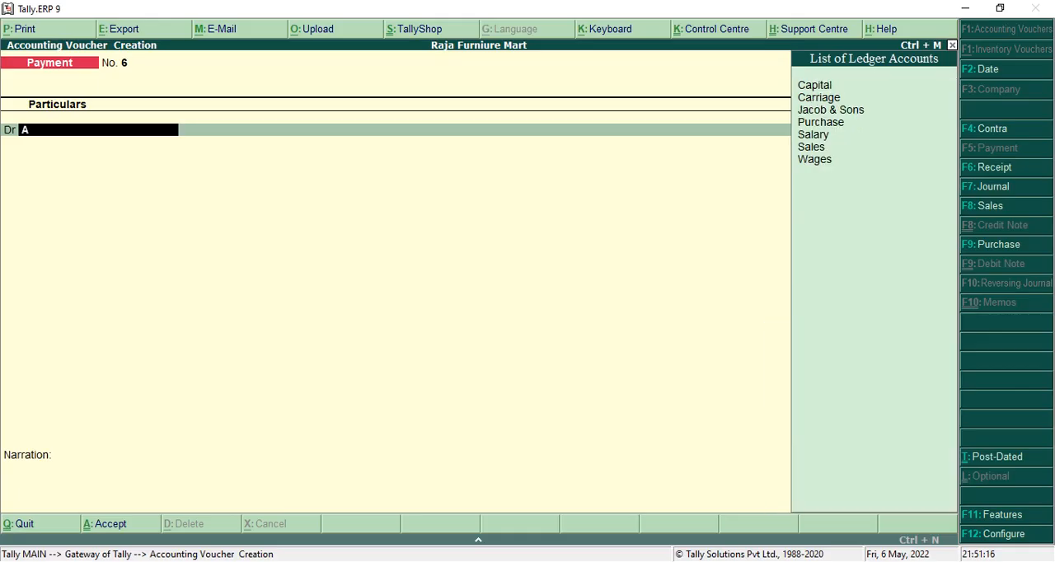
pyautogui.hotkey('alt', 'c')
pyautogui.write('Machinery')
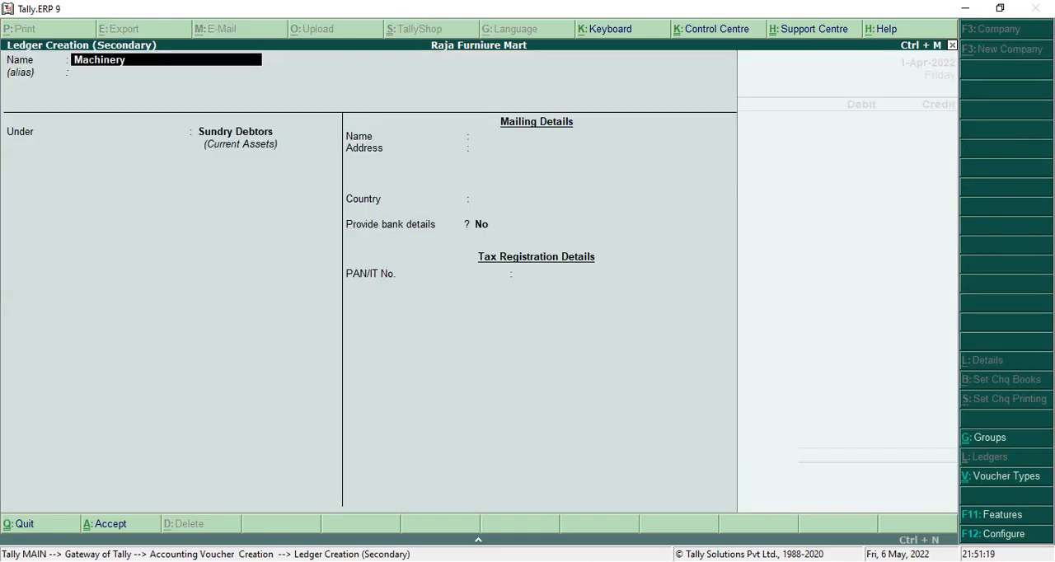
pyautogui.press('Return')
pyautogui.press('Return')
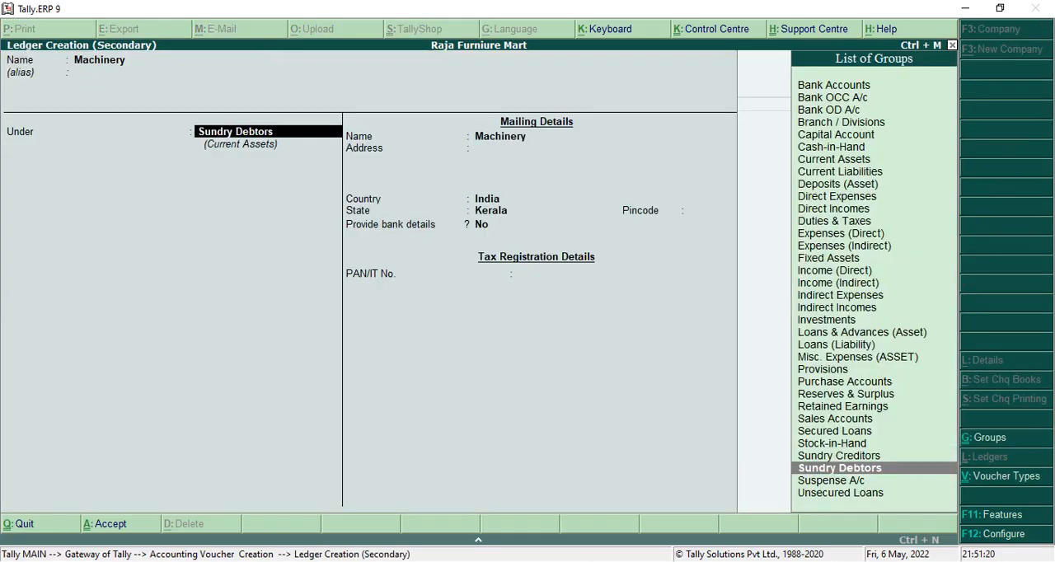
pyautogui.write('fix')
pyautogui.press('Return')
pyautogui.hotkey('ctrl', 'a')
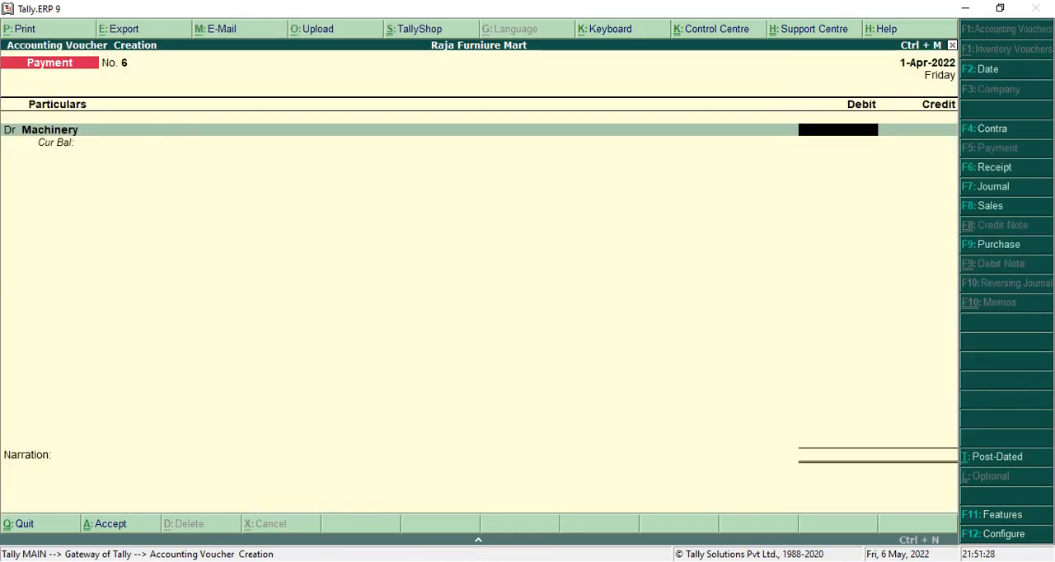
# Debit Machinery and credit Cash with 5,500, leave the narration empty and save the payment voucher.
pyautogui.write('5500')
pyautogui.press('Return')
pyautogui.press('Return')
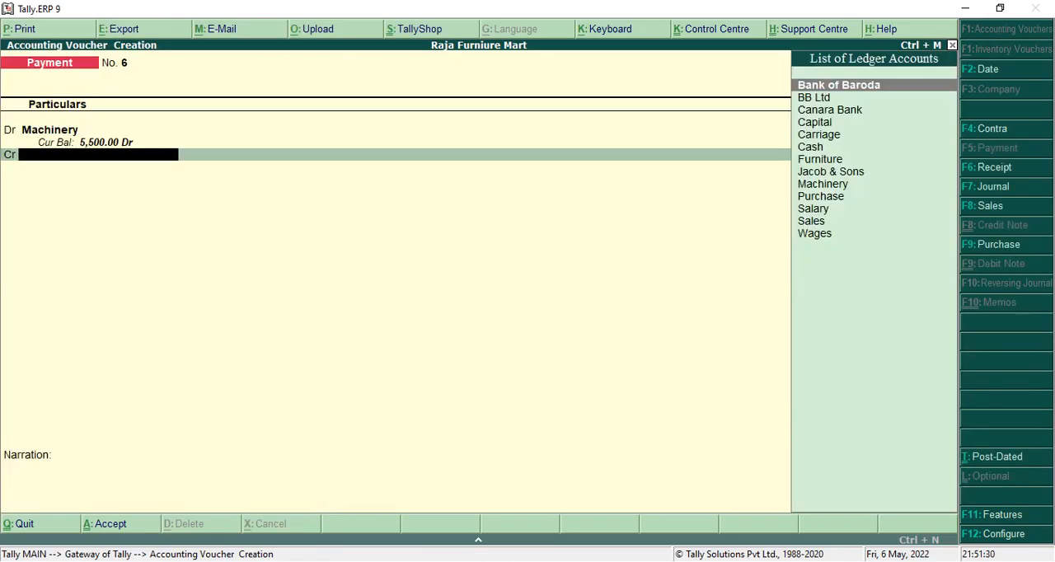
pyautogui.write('c')
pyautogui.press('Return')
pyautogui.press('Return')
pyautogui.press('Return')
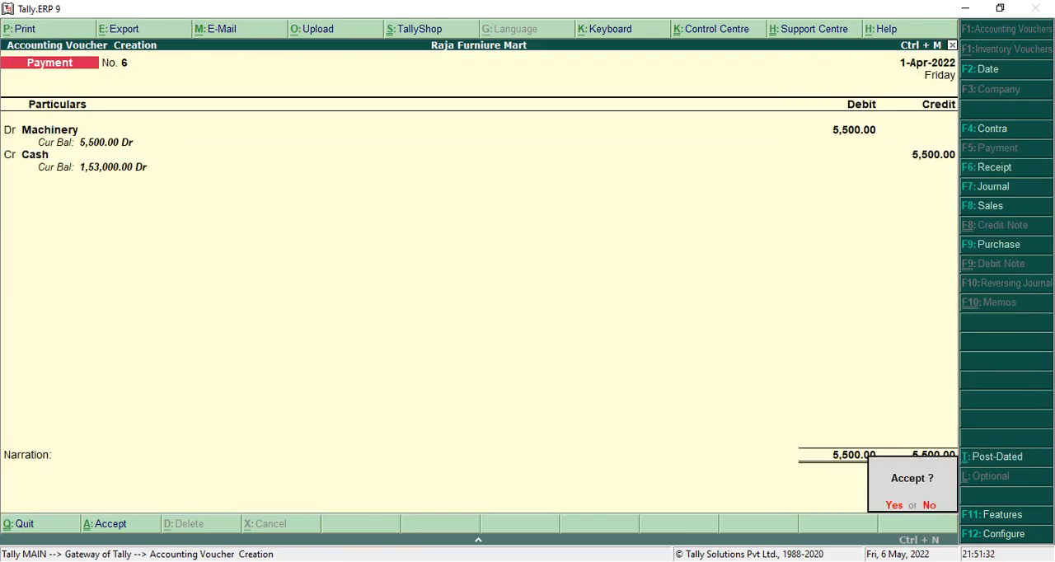
pyautogui.press('Return')
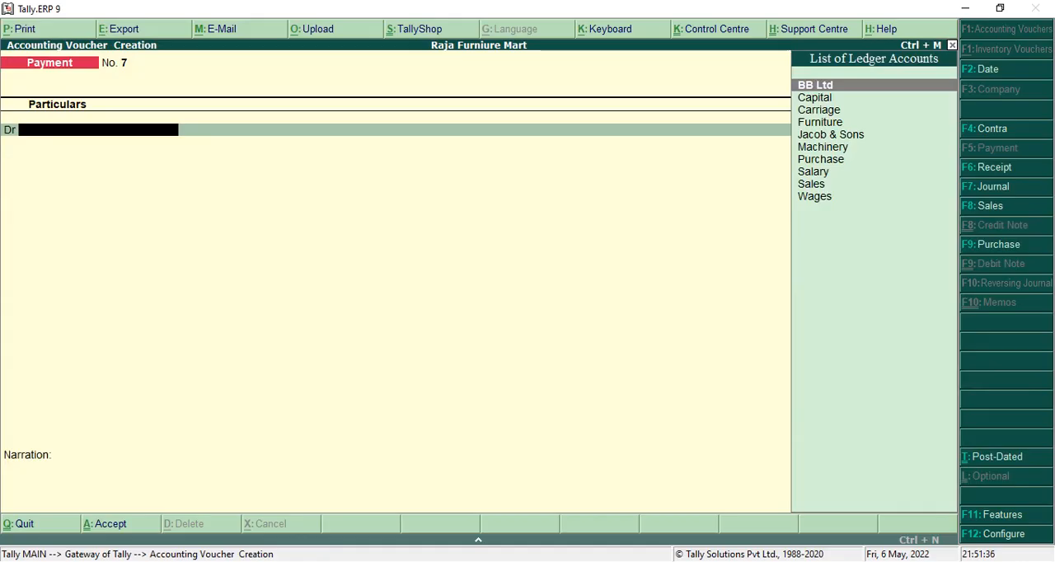
# In a receipt voucher, create and save a ledger named Commision under Indirect Incomes from the credit line, with ledger type Not Applicable.
pyautogui.press('F6')
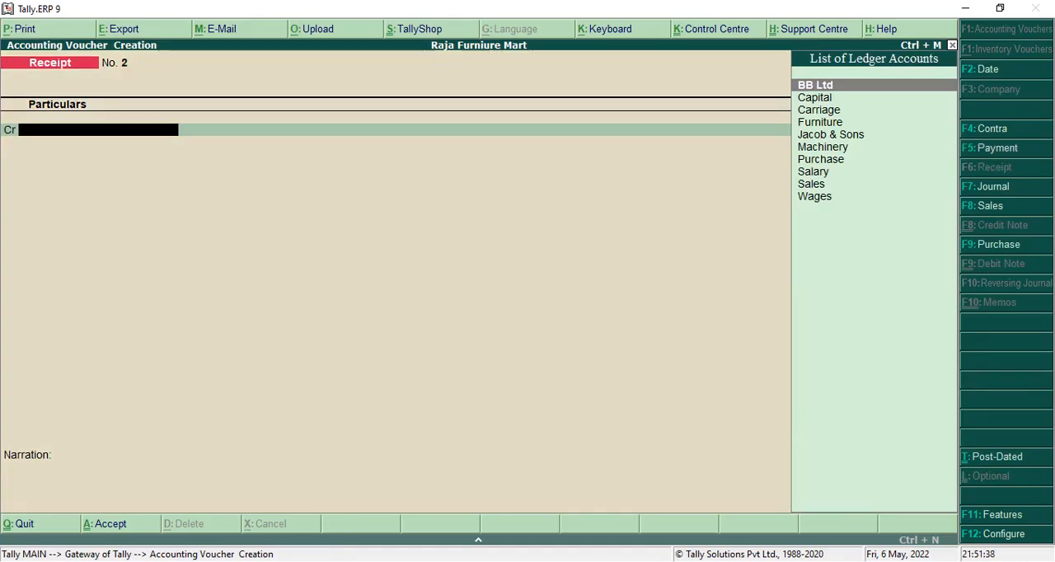
pyautogui.write('C')
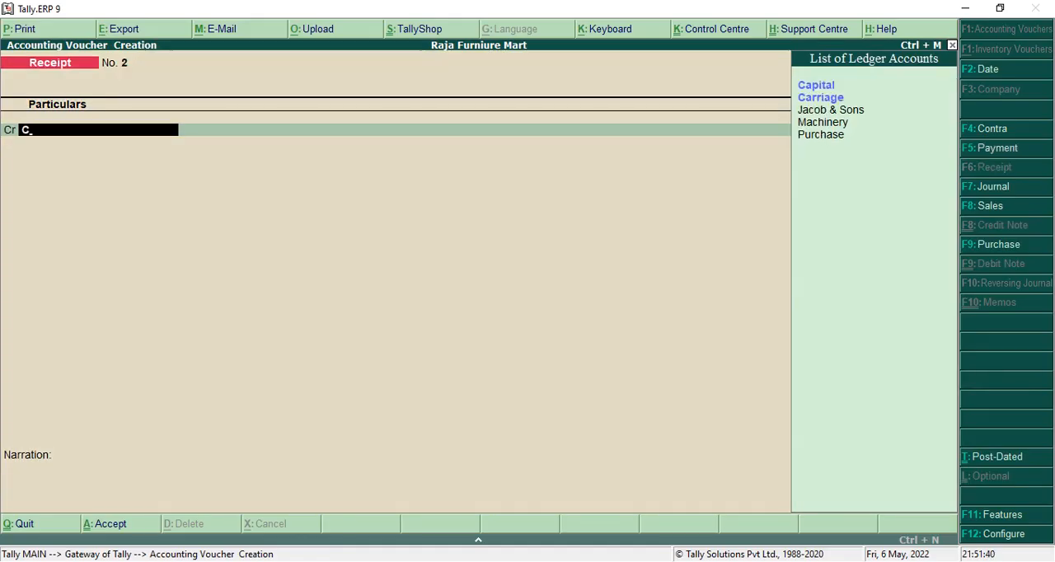
pyautogui.hotkey('alt', 'c')
pyautogui.write('Comm')
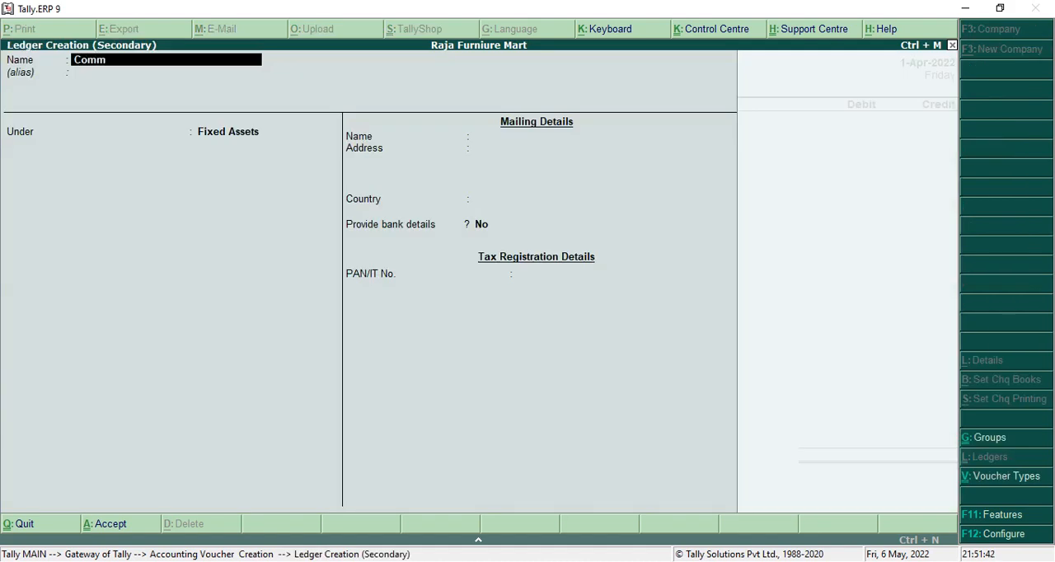
pyautogui.write('ision')
pyautogui.press('Return')
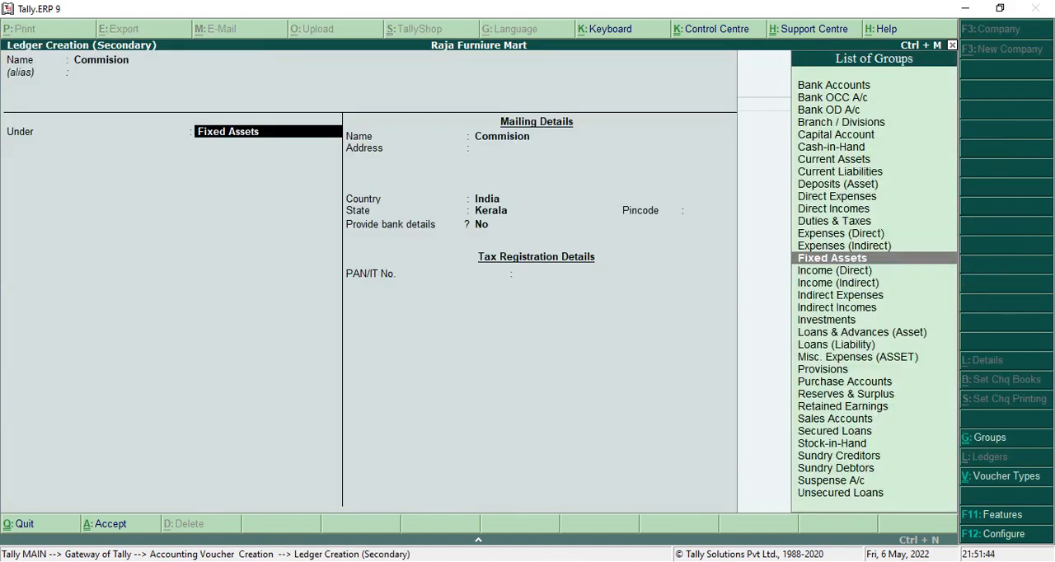
pyautogui.write('In')
pyautogui.press('Down')
pyautogui.press('Up')
pyautogui.press('Return')
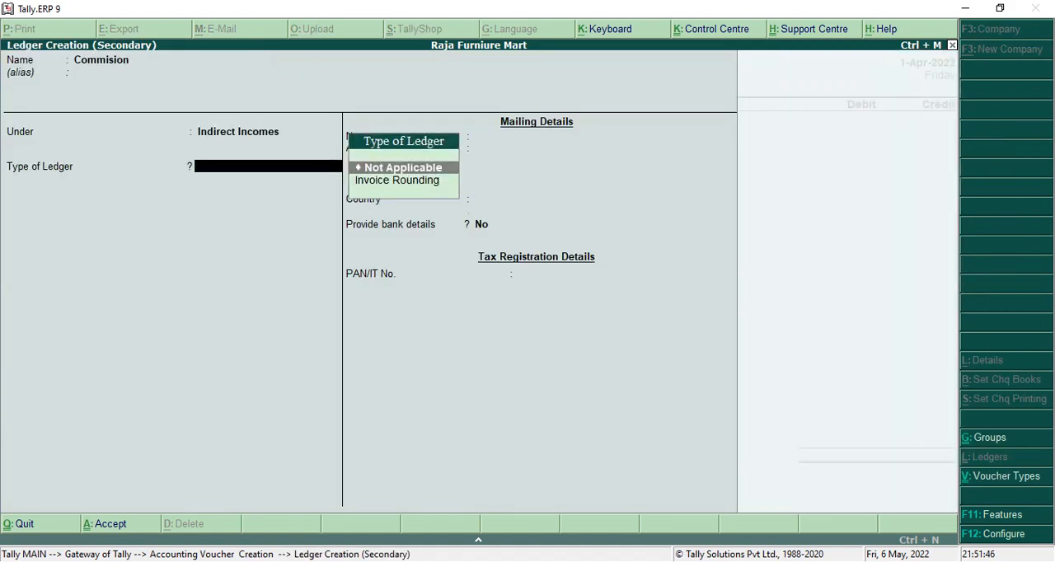
pyautogui.press('Return')
pyautogui.hotkey('ctrl', 'a')
pyautogui.press('Return')
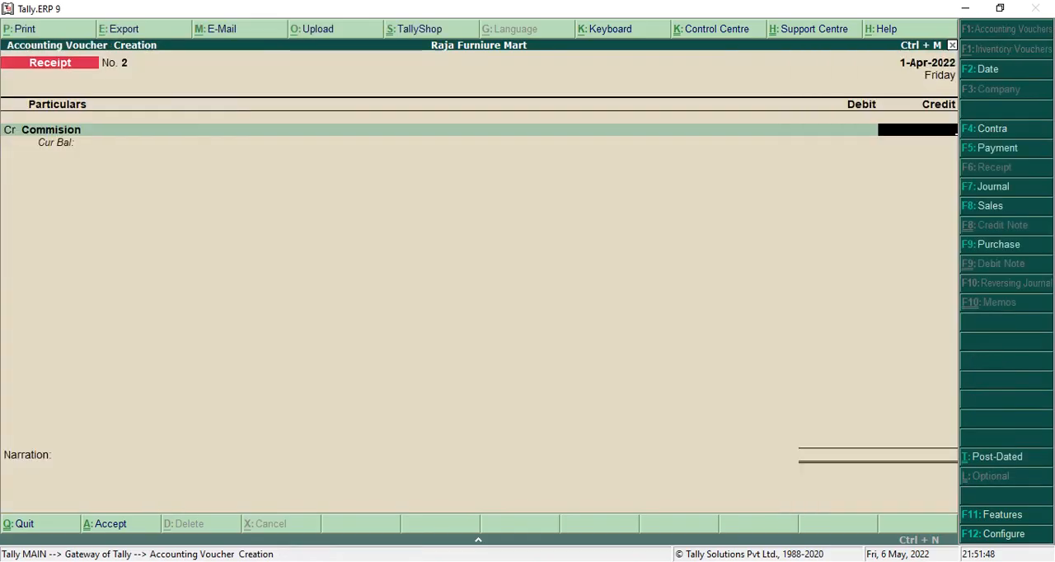
# Check the 21st April amount in the PDF, credit Commision and debit Cash with 1,500, and save the receipt voucher without narration.
pyautogui.hotkey('alt', 'Tab')
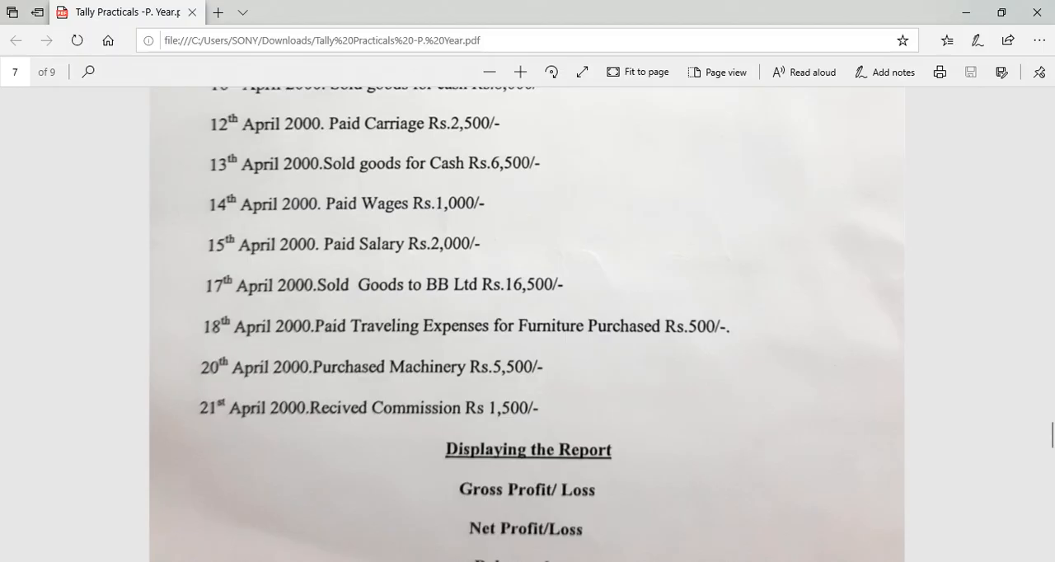
pyautogui.hotkey('alt', 'Tab')
pyautogui.write('1500')
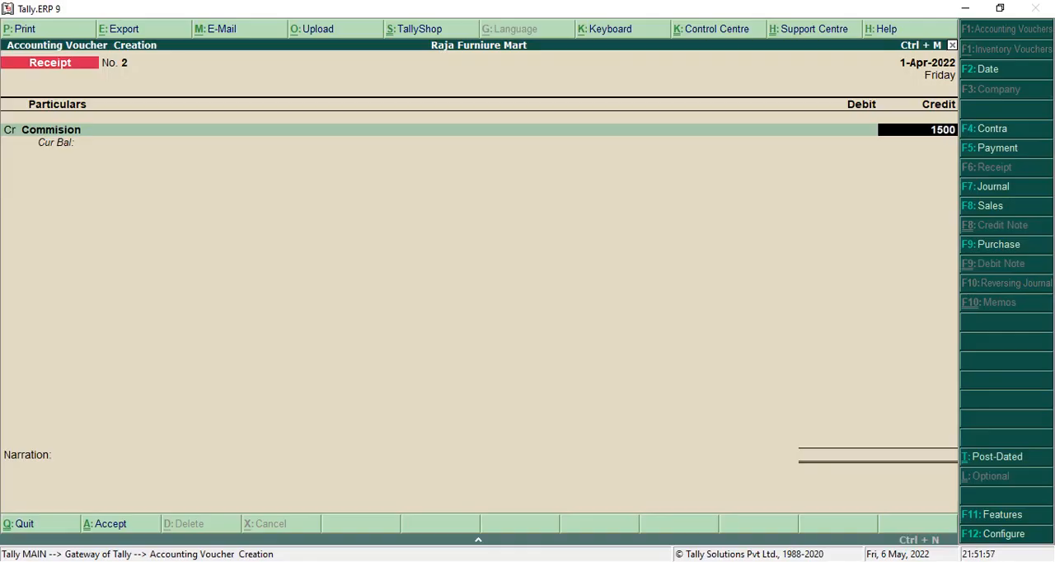
pyautogui.press('Return')
pyautogui.write('Ca')
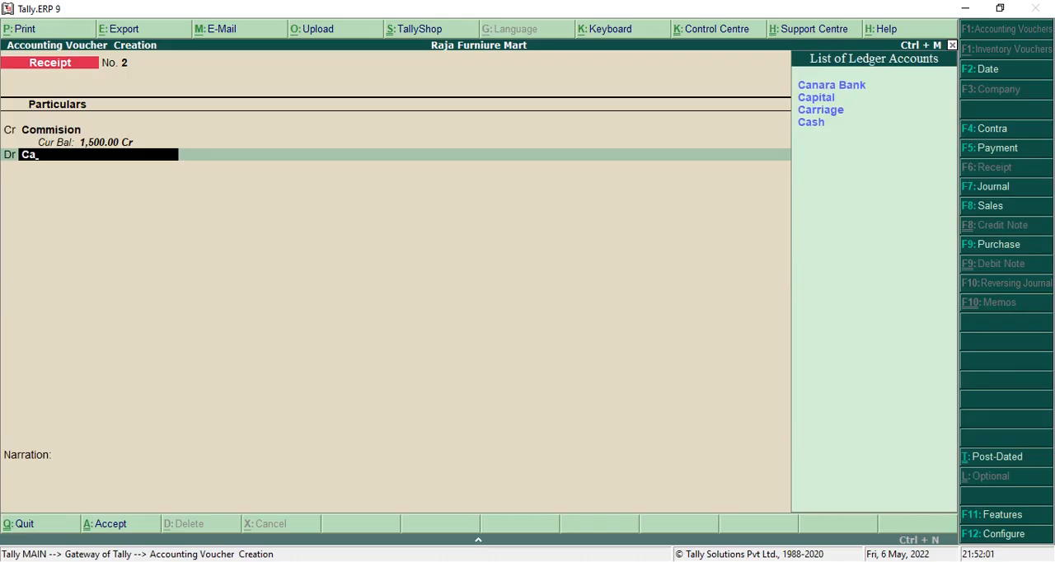
pyautogui.write('s')
pyautogui.press('Return')
pyautogui.press('Return')
pyautogui.press('Return')
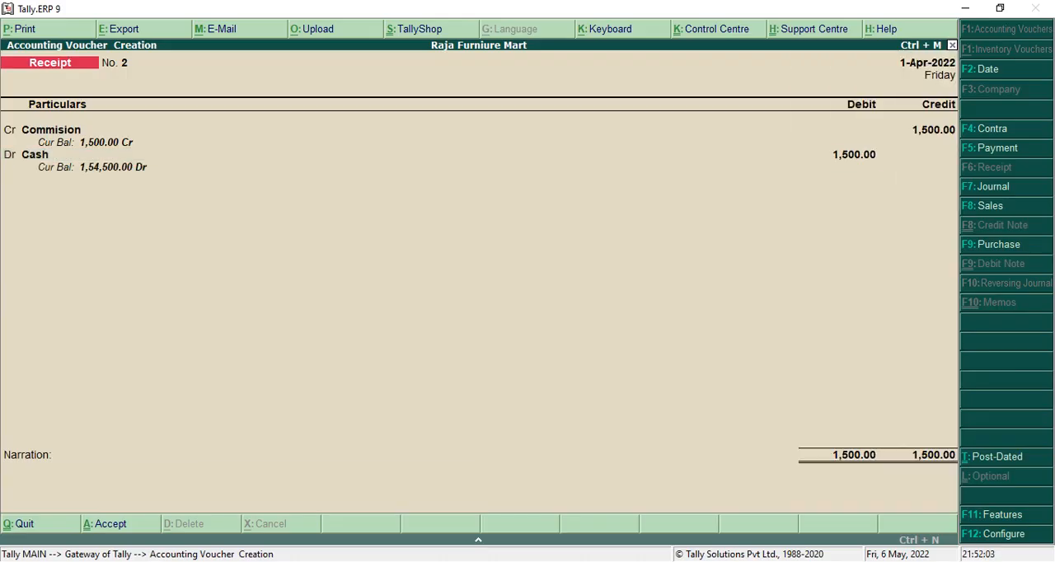
pyautogui.press('Return')
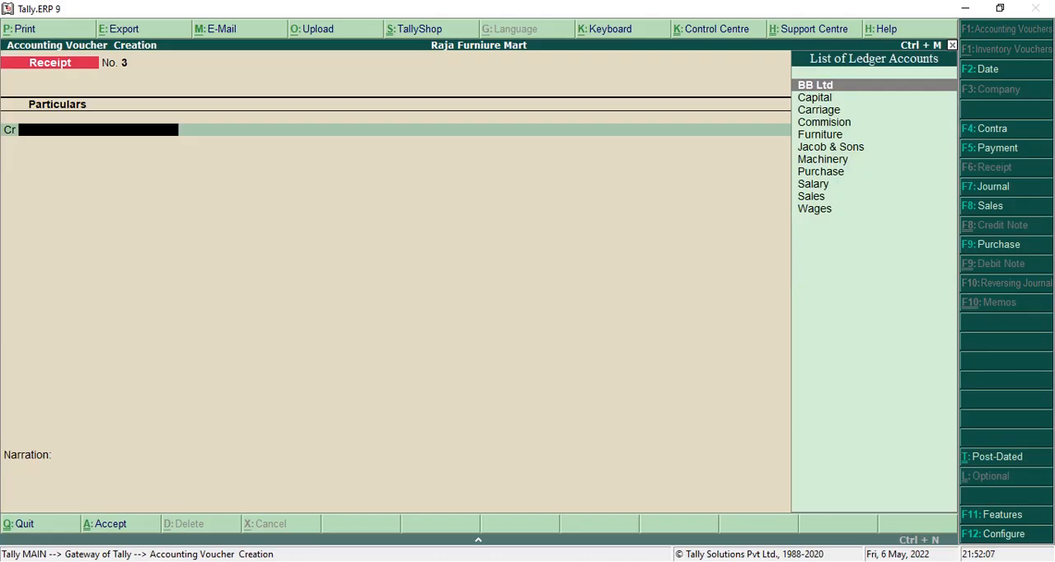
# Check in the PDF which reports to display, and leave voucher entry to return to the Gateway of Tally.
pyautogui.hotkey('alt', 'Tab')
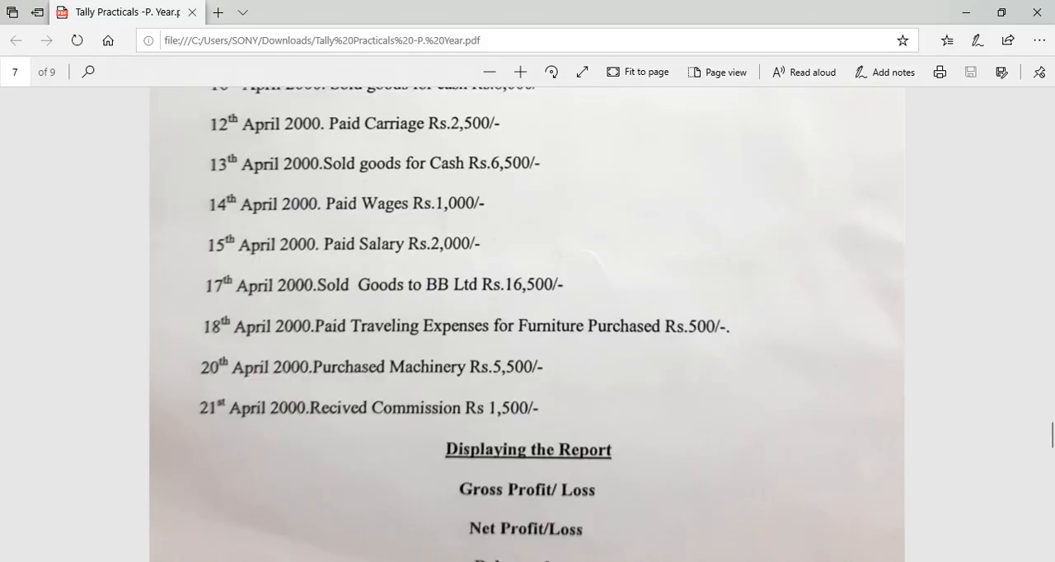
pyautogui.scroll(-1, 528, 324)
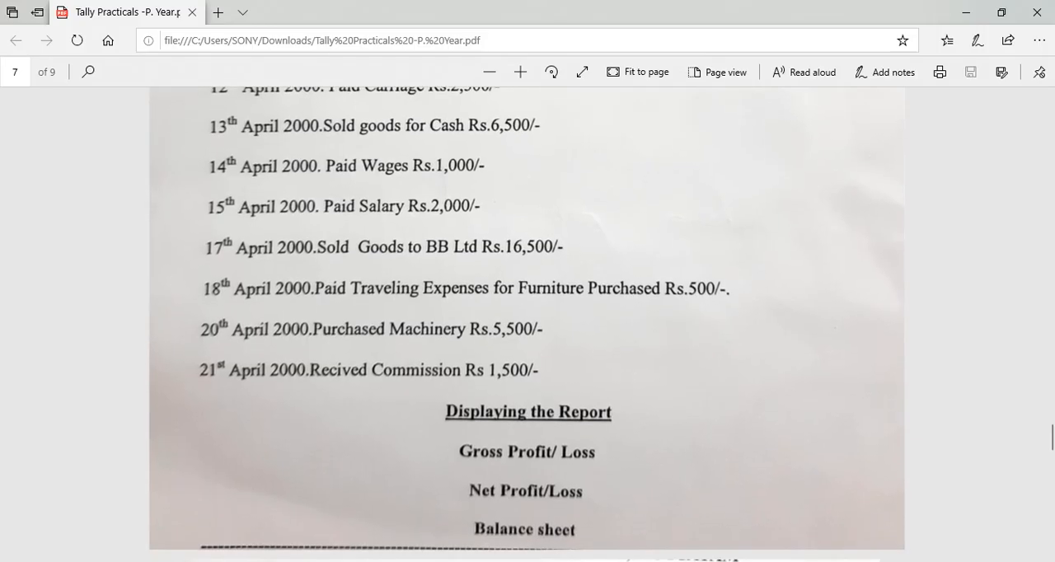
pyautogui.hotkey('alt', 'Tab')
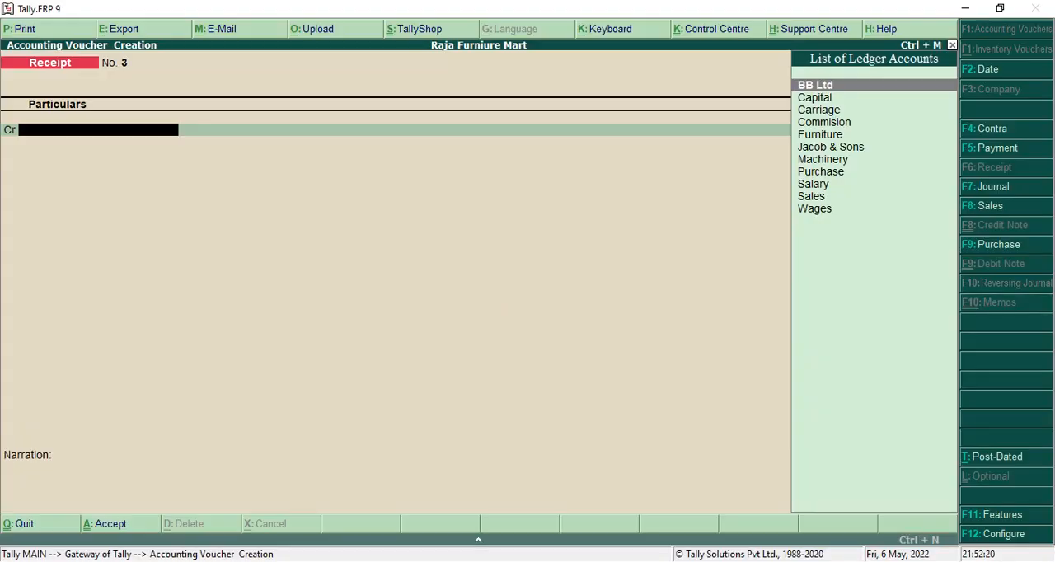
pyautogui.press('Escape')
pyautogui.press('Return')
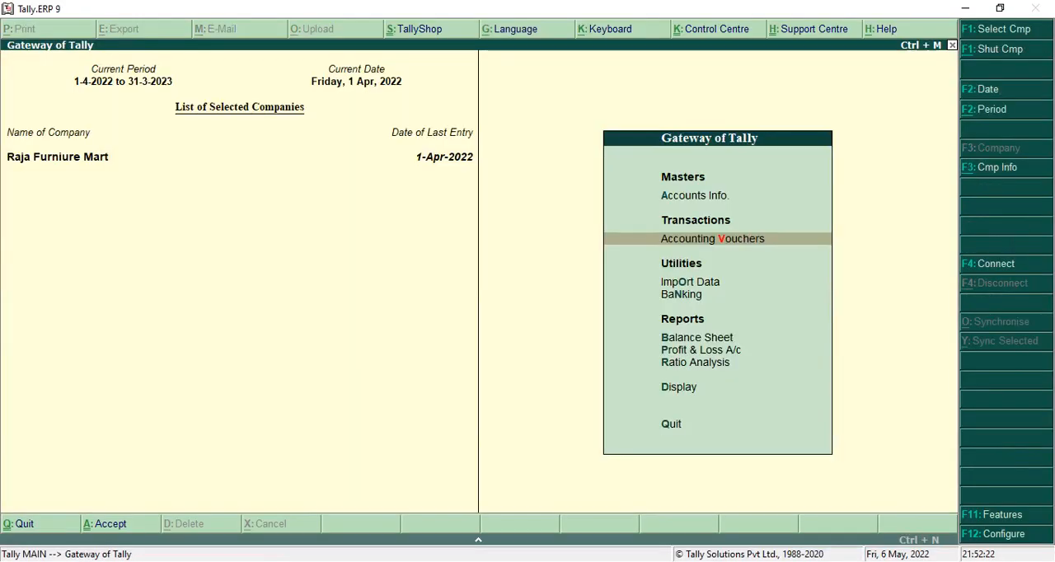
# Display the company's Balance Sheet report in detailed form.
pyautogui.press('Down')
pyautogui.press('Down')
pyautogui.press('Down')
pyautogui.press('Return')
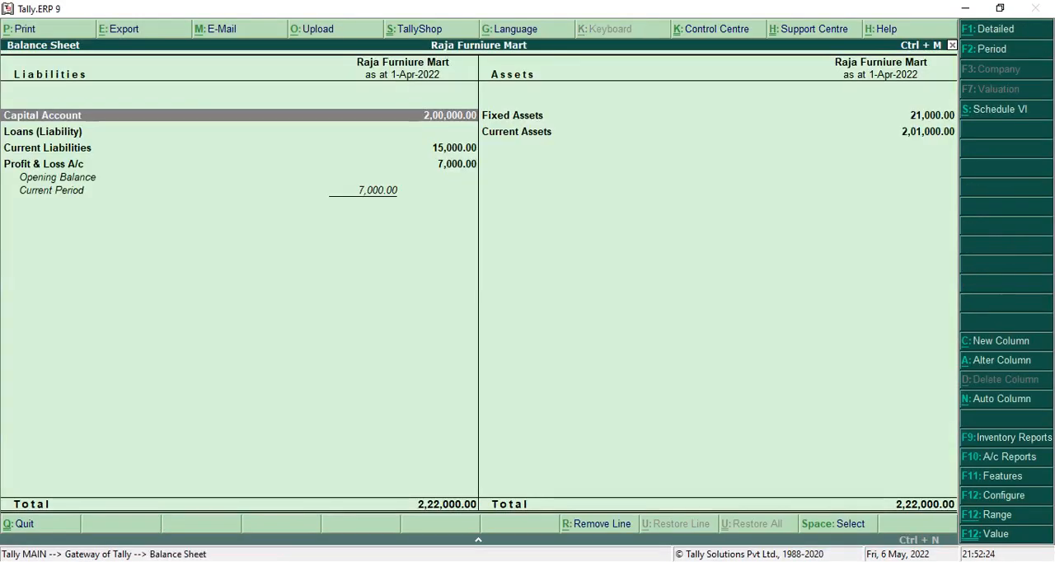
pyautogui.click(1019, 24)
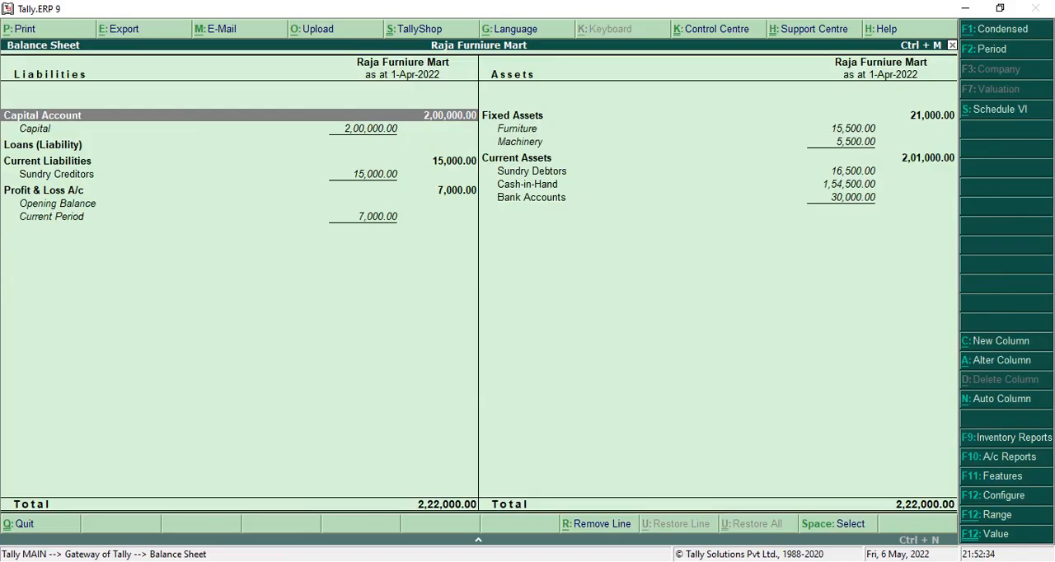
# Display the detailed Profit & Loss A/c from its line in the Balance Sheet, and return to the Gateway of Tally.
pyautogui.press('Down')
pyautogui.press('Down')
pyautogui.press('Down')
pyautogui.press('Down')
pyautogui.press('Down')
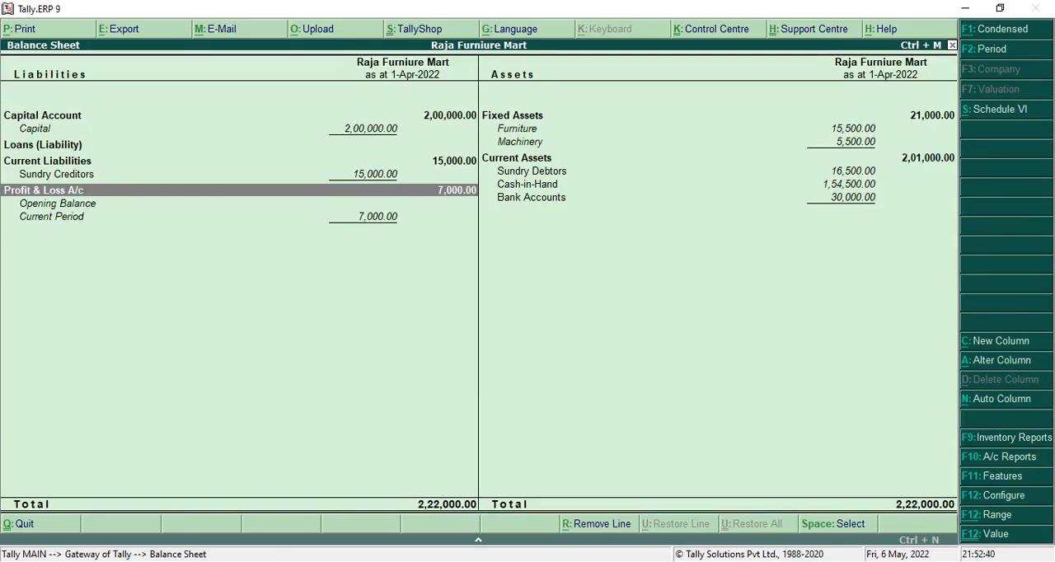
pyautogui.press('Return')
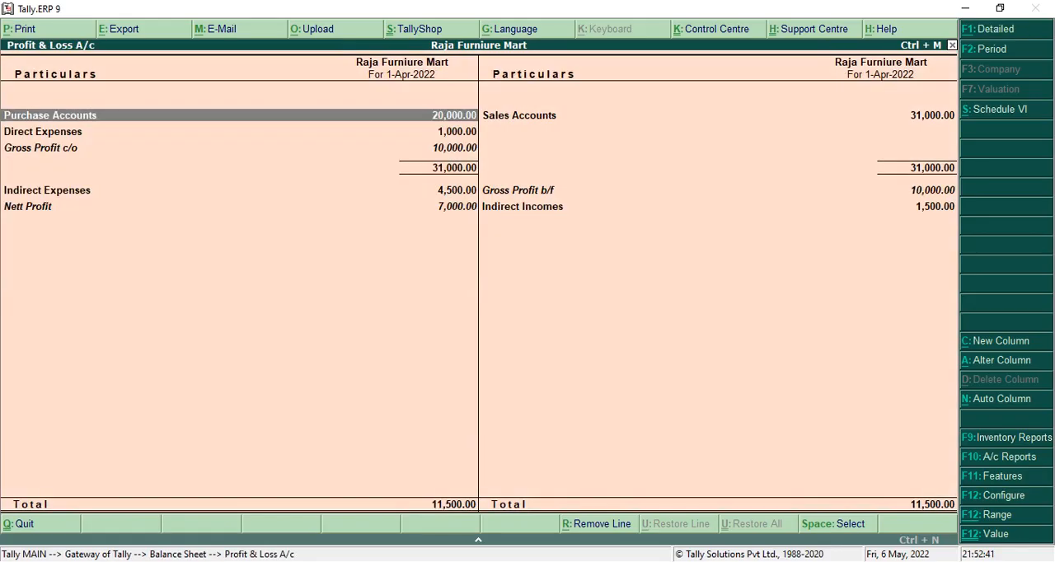
pyautogui.click(996, 30)
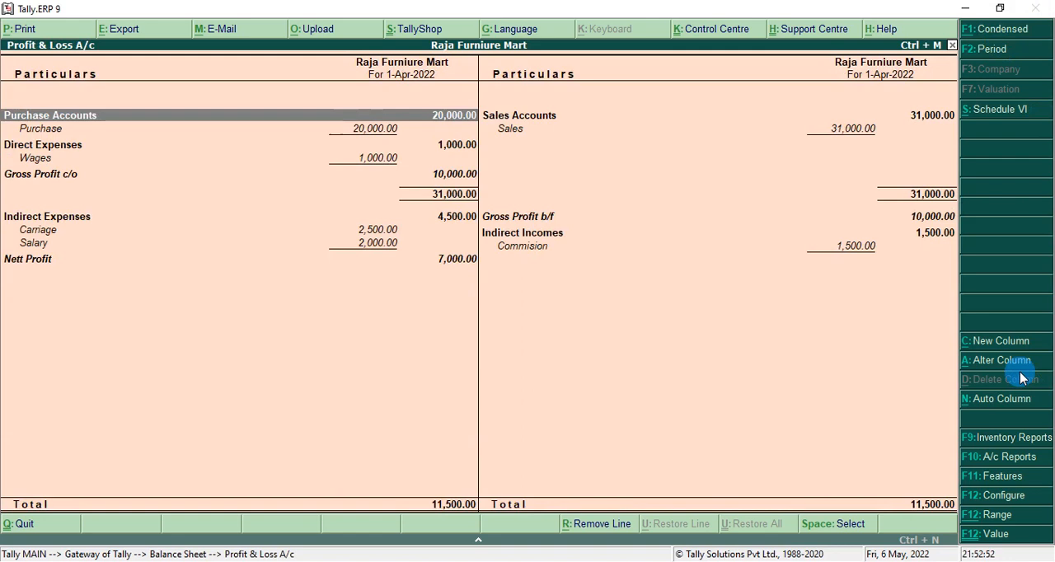
pyautogui.press('Escape')
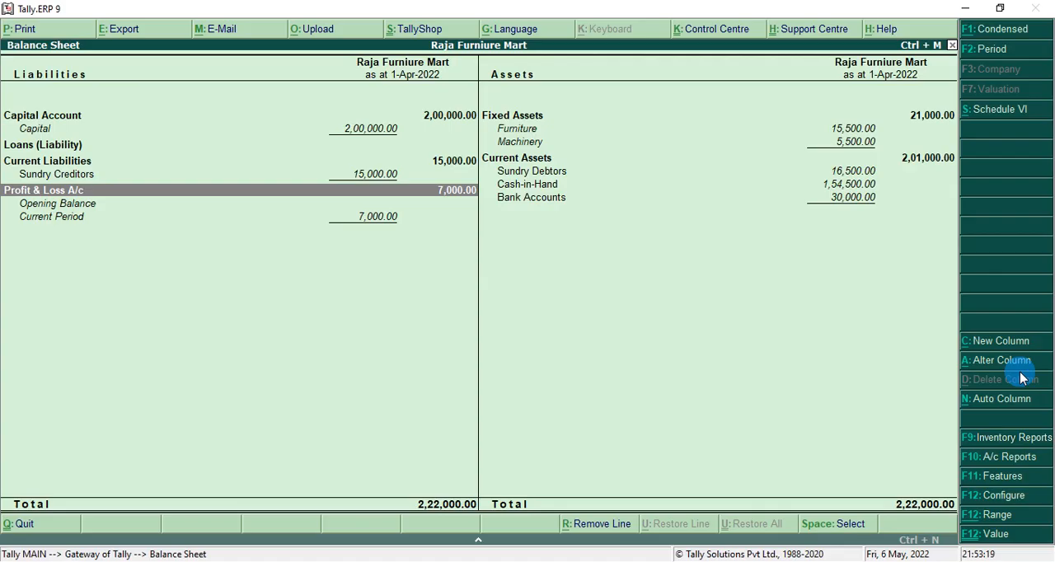
pyautogui.press('Escape')
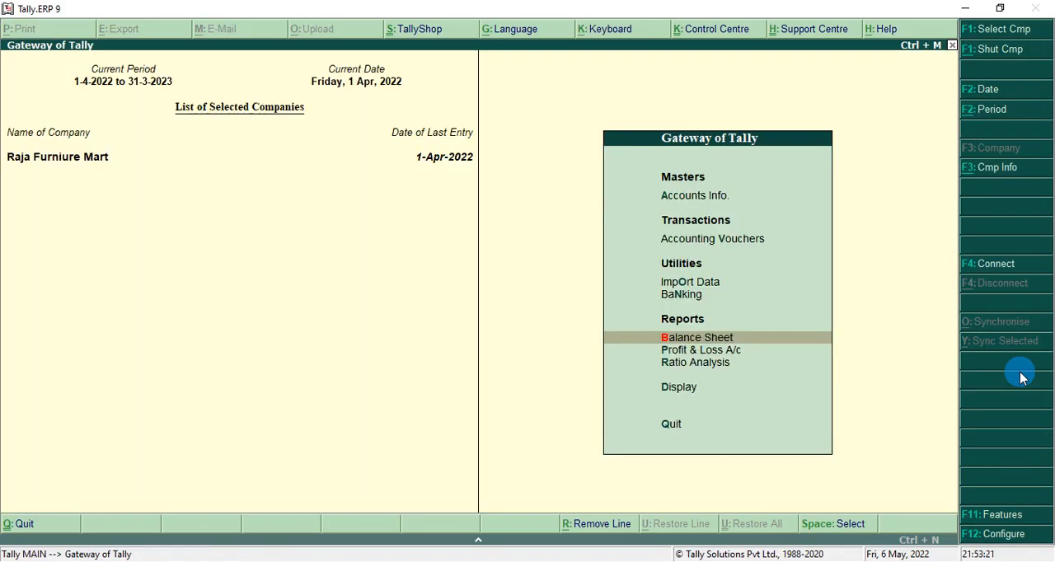